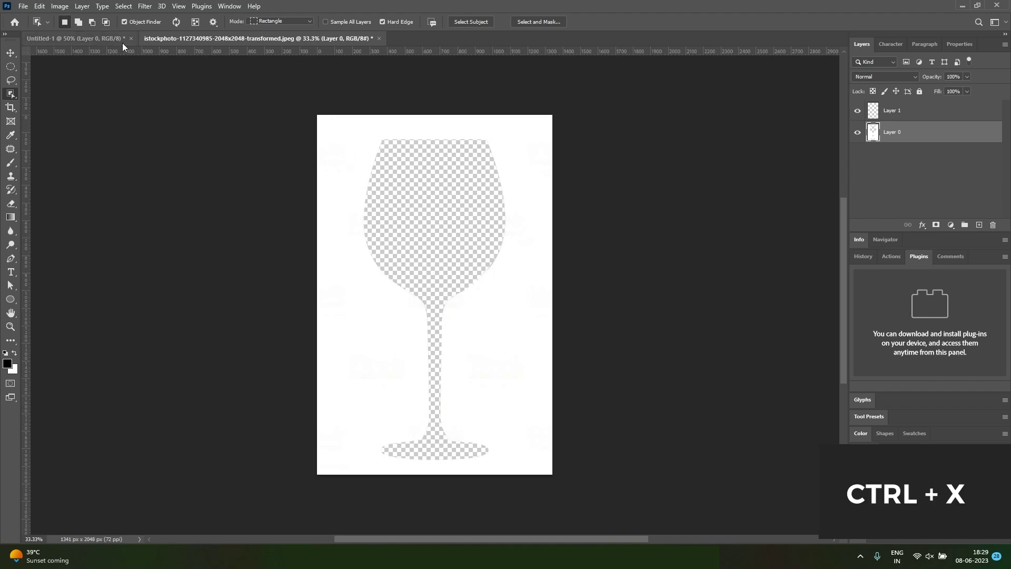
# Step: Paste the cut-out wine glass into the Untitled-1 document and scale it down, keeping it centred near the canvas's upper edge
pyautogui.hotkey('ctrl', 'v')
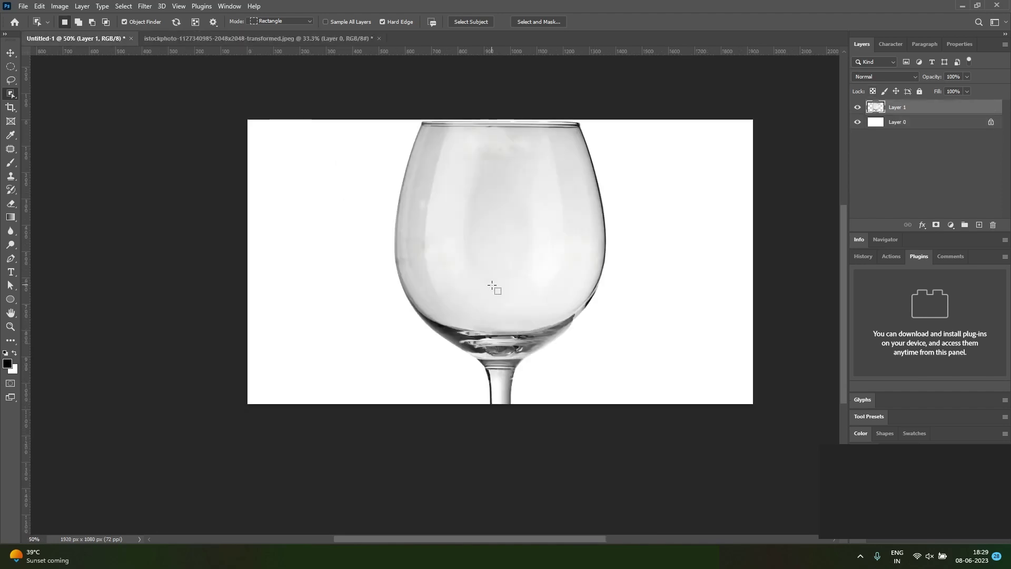
pyautogui.press('v')
pyautogui.moveTo(505, 305); pyautogui.dragTo(553, 246)
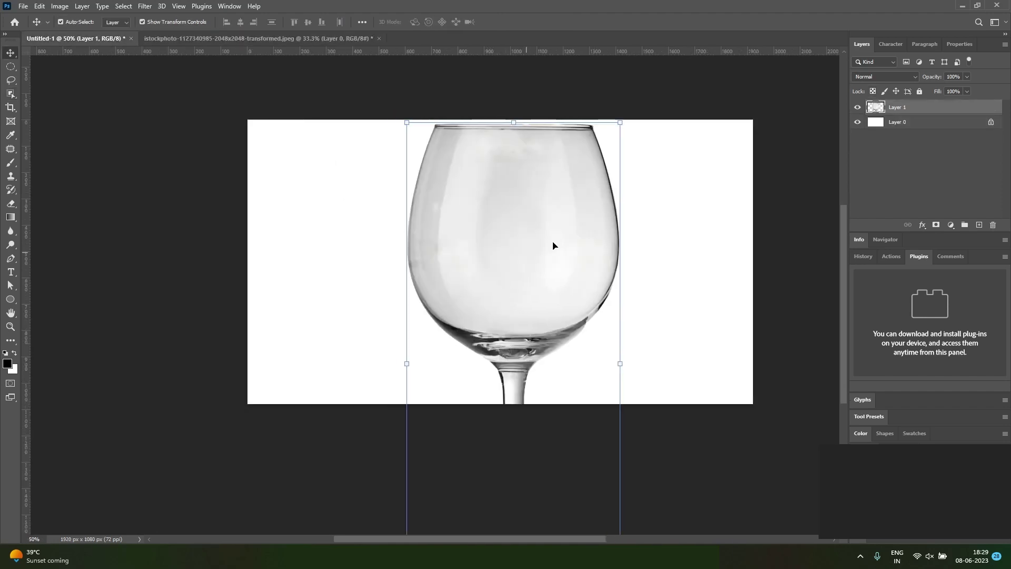
pyautogui.click(621, 120)
pyautogui.moveTo(621, 121); pyautogui.dragTo(597, 174)
pyautogui.moveTo(524, 298); pyautogui.dragTo(520, 272)
pyautogui.press('Return')
# Step: Start a Pen path on the glass layer, following the curved bottom of the bowl just above the stem
pyautogui.press('p')
pyautogui.moveTo(485, 316); pyautogui.dragTo(527, 316)
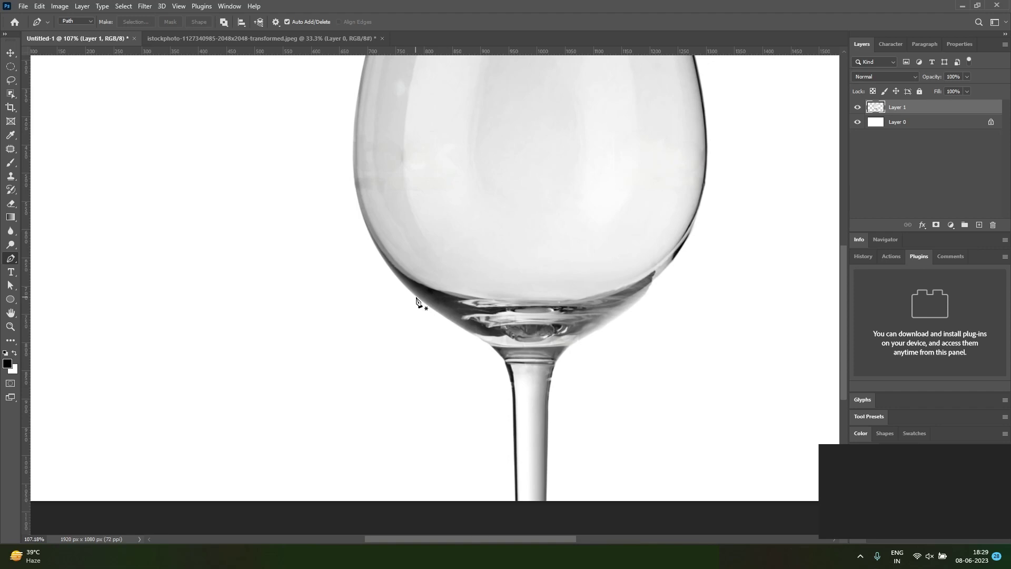
pyautogui.click(416, 297)
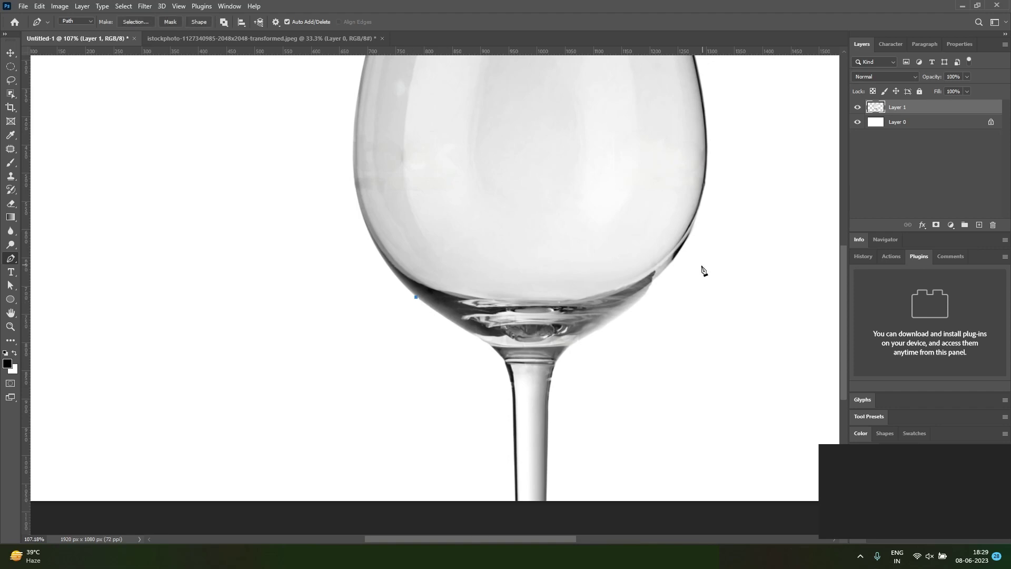
pyautogui.moveTo(652, 288); pyautogui.dragTo(806, 228)
pyautogui.moveTo(645, 295); pyautogui.dragTo(759, 191)
pyautogui.keyDown('alt'); pyautogui.click(645, 296); pyautogui.keyUp('alt')
# Step: Continue the path in a wide loop around the stem and base below the canvas and close it at the bowl's edge
pyautogui.scroll(-5, 535, 336)
pyautogui.scroll(-2, 527, 394)
pyautogui.click(662, 402)
pyautogui.scroll(-3, 663, 463)
pyautogui.moveTo(656, 448); pyautogui.dragTo(560, 481)
pyautogui.moveTo(425, 476); pyautogui.dragTo(396, 444)
pyautogui.moveTo(363, 390); pyautogui.dragTo(363, 352)
pyautogui.moveTo(417, 280); pyautogui.dragTo(461, 256)
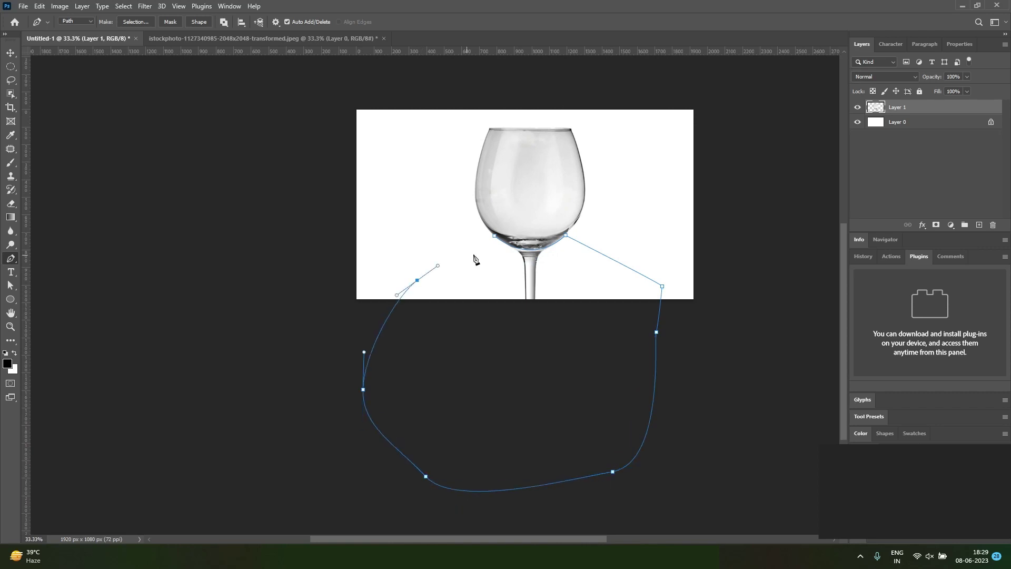
pyautogui.click(492, 241)
pyautogui.scroll(1, 543, 247)
# Step: Convert the path to a selection, delete the stem from the glass layer, deselect, and shift the remaining bowl slightly lower
pyautogui.press('v')
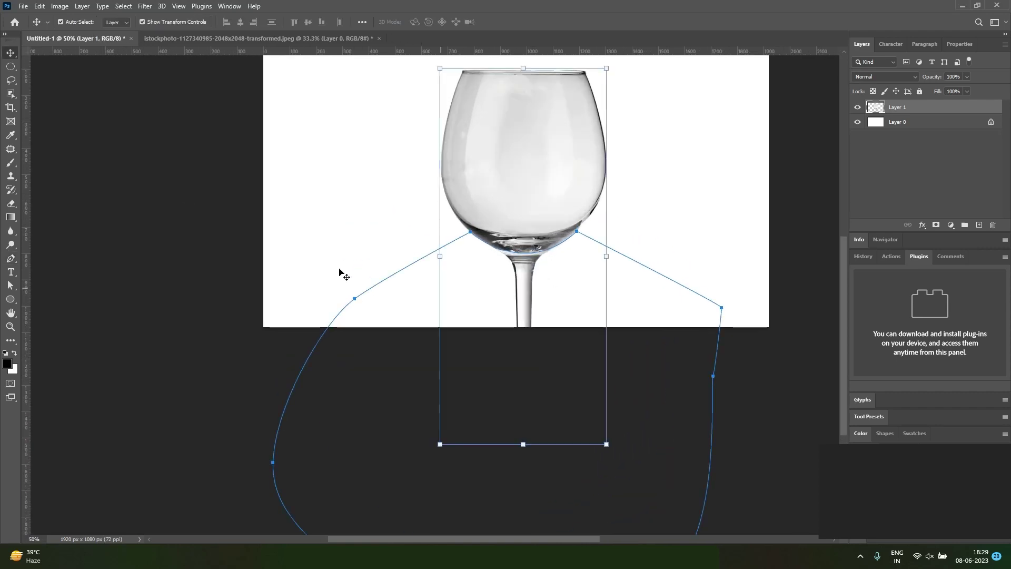
pyautogui.click(11, 259)
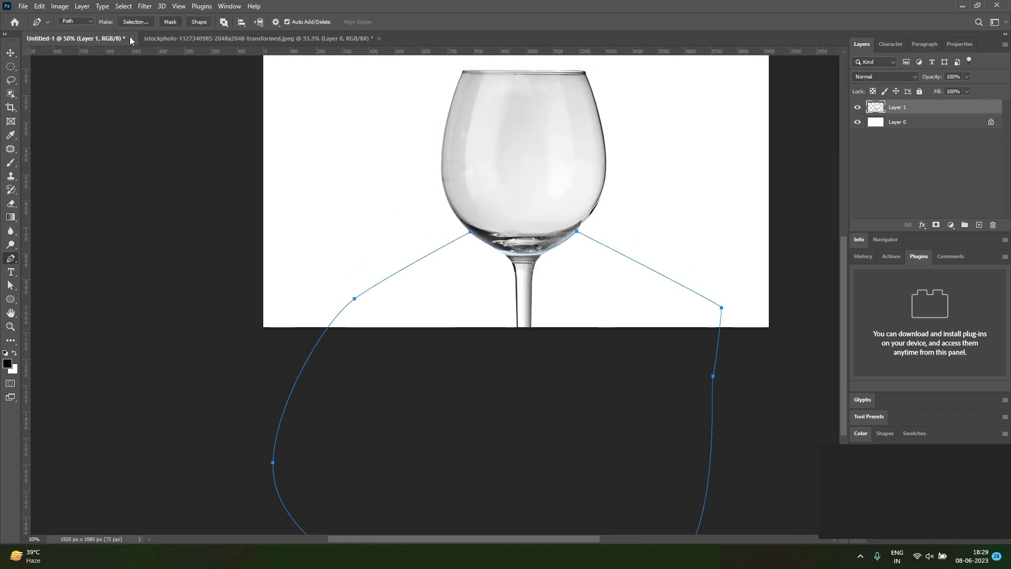
pyautogui.click(137, 21)
pyautogui.click(591, 148)
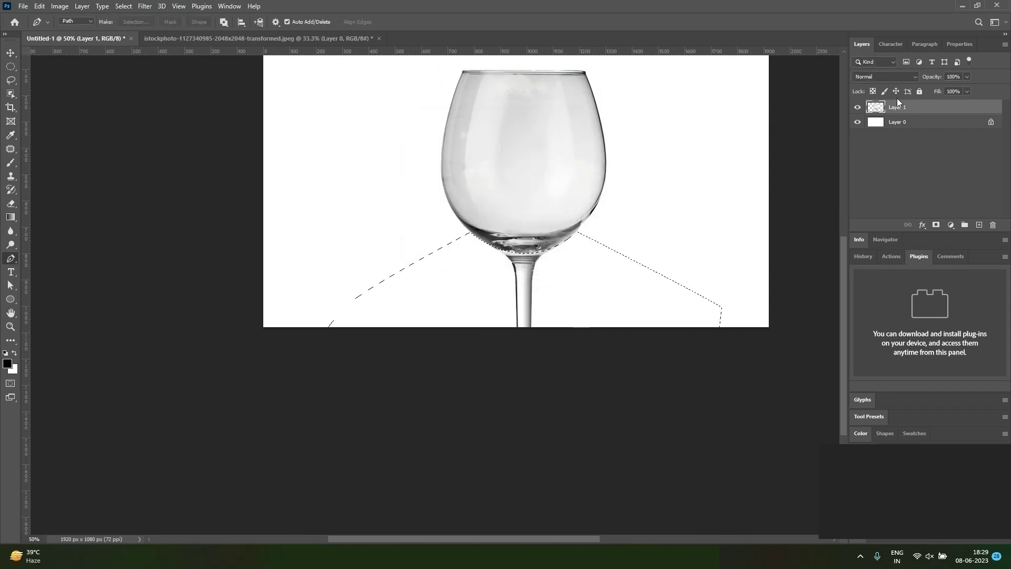
pyautogui.press('Delete')
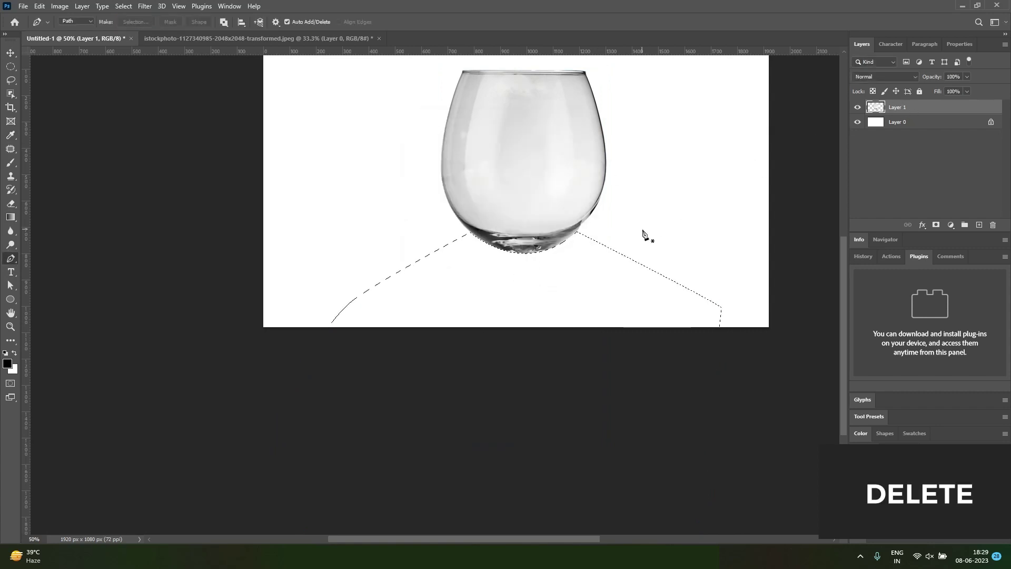
pyautogui.hotkey('ctrl', 'd')
pyautogui.press('v')
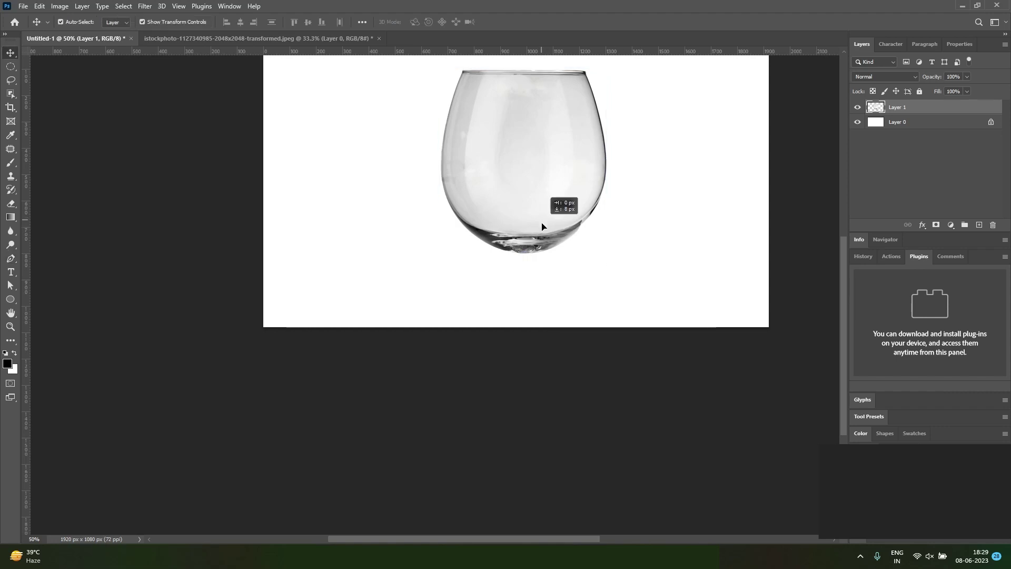
pyautogui.moveTo(544, 221); pyautogui.dragTo(542, 240)
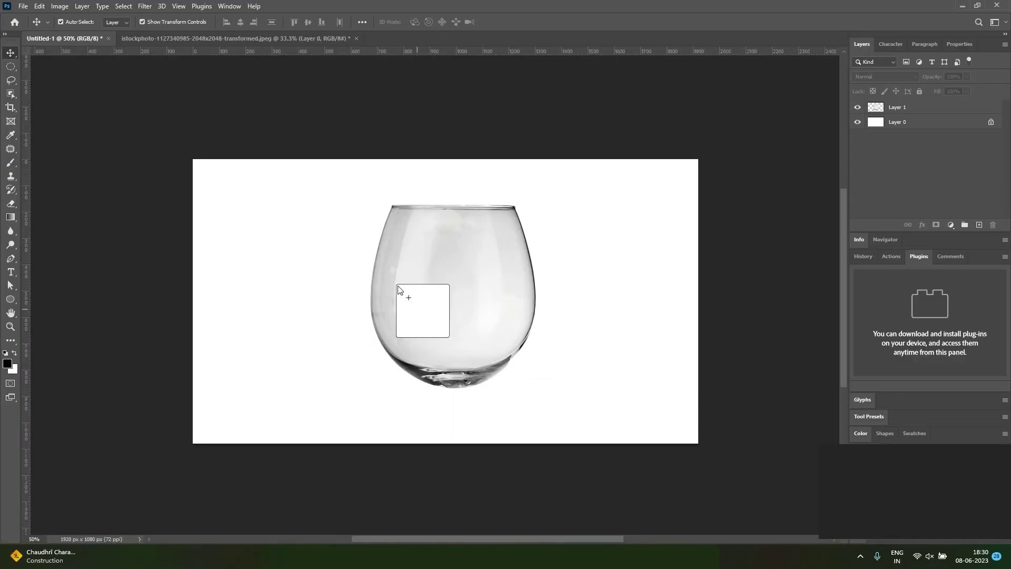
# Step: Place the square-with-building-silhouettes-distance photo enlarged to cover the canvas, and move its layer beneath the glass
pyautogui.moveTo(623, 367); pyautogui.dragTo(764, 449)
pyautogui.press('Return')
pyautogui.moveTo(886, 114); pyautogui.dragTo(886, 129)
pyautogui.moveTo(451, 284); pyautogui.dragTo(445, 304)
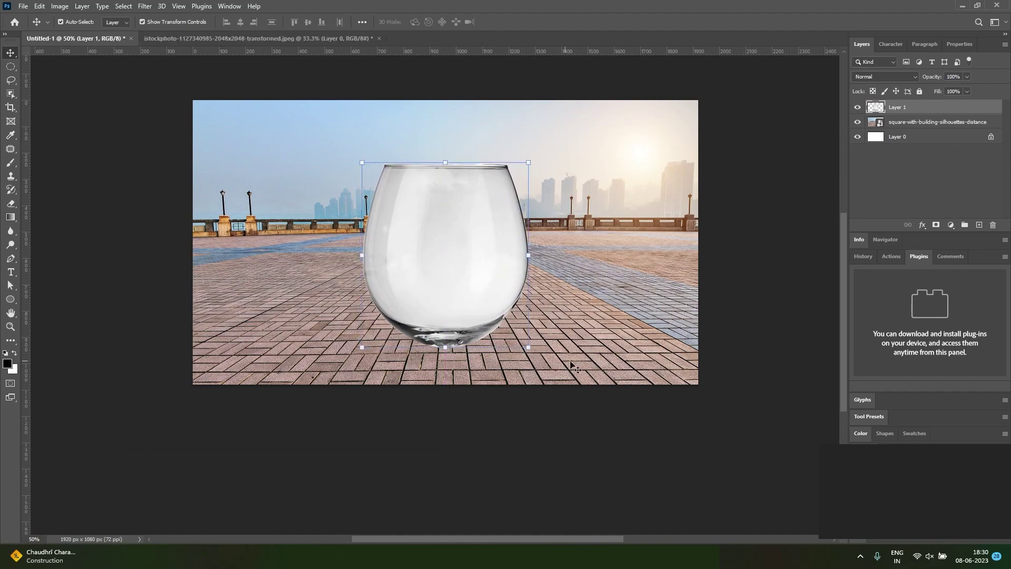
# Step: Scale the square photo to about 157%, reposition it behind the glass, and rasterize its layer
pyautogui.click(556, 367)
pyautogui.moveTo(754, 447); pyautogui.dragTo(733, 427)
pyautogui.moveTo(631, 373); pyautogui.dragTo(636, 380)
pyautogui.moveTo(735, 441); pyautogui.dragTo(739, 442)
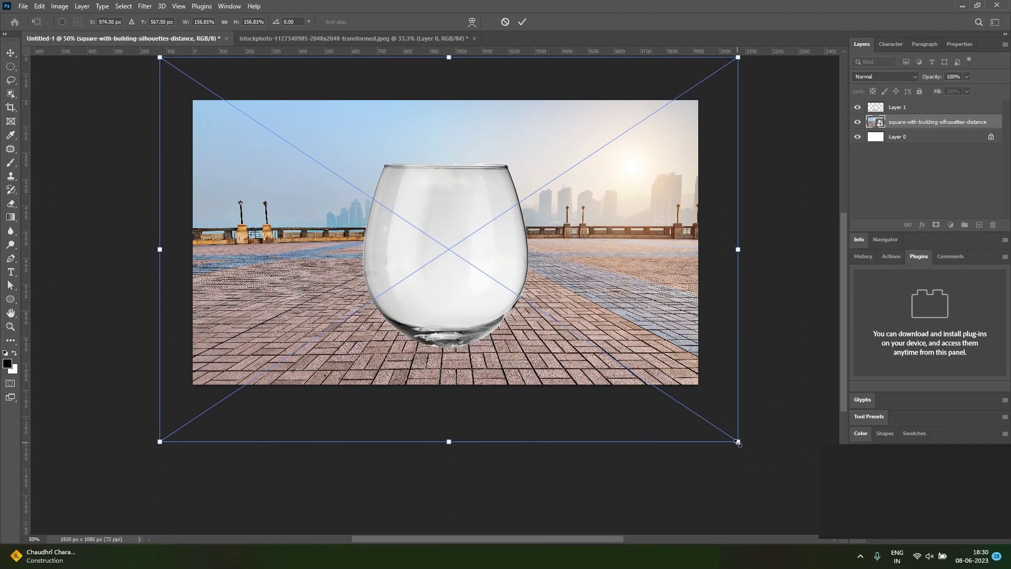
pyautogui.press('Return')
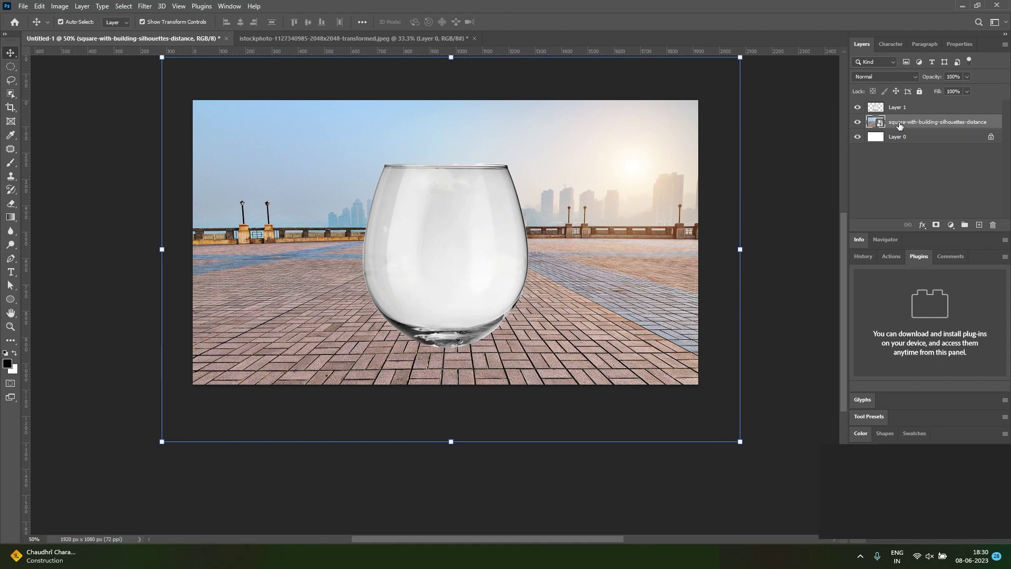
pyautogui.rightClick(900, 125)
pyautogui.click(790, 282)
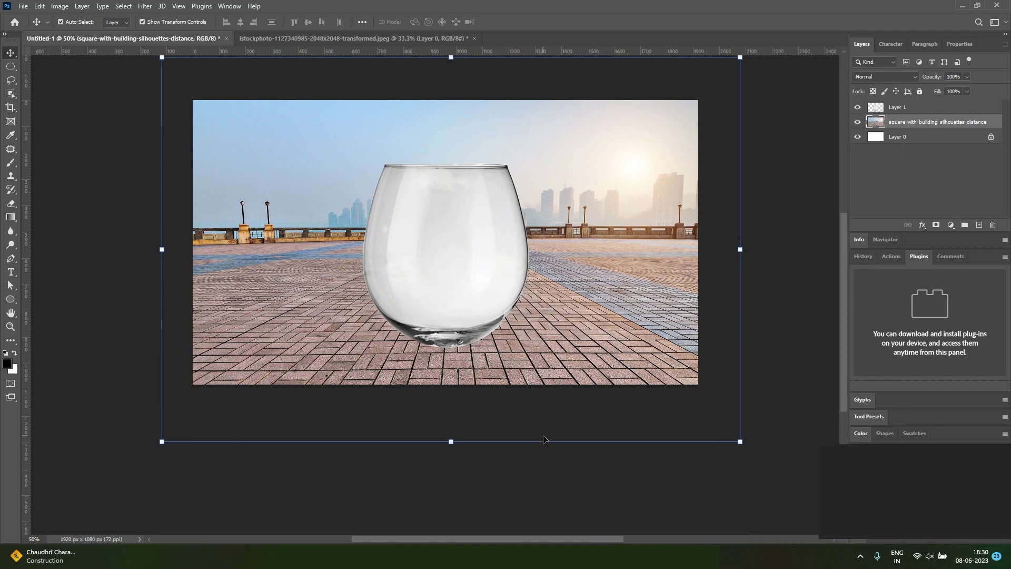
# Step: Erase the sky, skyline and railing from the square photo with a large soft eraser, leaving only the brick pavement
pyautogui.press('e')
pyautogui.press(']')
pyautogui.press(']')
pyautogui.press(']')
pyautogui.press(']')
pyautogui.press(']')
pyautogui.press(']')
pyautogui.press(']')
pyautogui.press(']')
pyautogui.press(']')
pyautogui.press(']')
pyautogui.press(']')
pyautogui.press(']')
pyautogui.press(']')
pyautogui.press(']')
pyautogui.press(']')
pyautogui.press(']')
pyautogui.rightClick(148, 161)
pyautogui.click(253, 156)
pyautogui.rightClick(254, 157)
pyautogui.click(273, 241)
pyautogui.click(176, 162)
pyautogui.moveTo(156, 127)
pyautogui.mouseDown()
pyautogui.moveTo(506, 108)
pyautogui.moveTo(388, 123)
pyautogui.moveTo(555, 135)
pyautogui.moveTo(571, 151)
pyautogui.moveTo(140, 140)
pyautogui.moveTo(271, 185)
pyautogui.moveTo(819, 214)
pyautogui.moveTo(75, 214)
pyautogui.moveTo(524, 211)
pyautogui.moveTo(625, 221)
pyautogui.moveTo(154, 219)
pyautogui.moveTo(428, 237)
pyautogui.moveTo(779, 237)
pyautogui.mouseUp()
pyautogui.moveTo(145, 236)
pyautogui.mouseDown()
pyautogui.moveTo(176, 226)
pyautogui.moveTo(819, 228)
pyautogui.mouseUp()
# Step: Nudge the pavement layer slightly upward and move the glass slightly lower on the pavement
pyautogui.press('v')
pyautogui.click(457, 480)
pyautogui.moveTo(503, 375); pyautogui.dragTo(502, 370)
pyautogui.click(459, 330)
pyautogui.moveTo(458, 330); pyautogui.dragTo(463, 305)
# Step: Set the pavement layer's blend mode to Luminosity
pyautogui.click(648, 310)
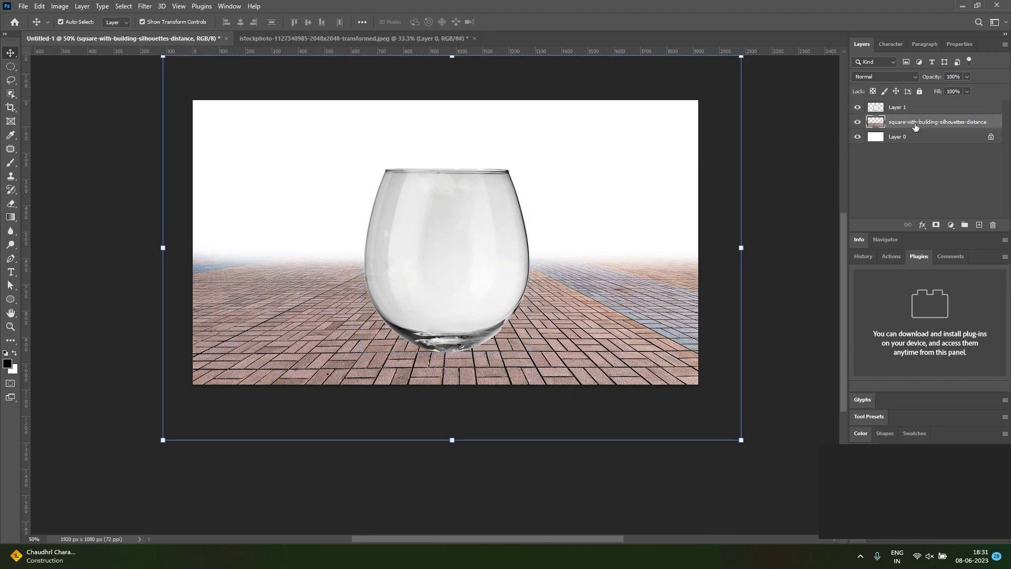
pyautogui.click(145, 6)
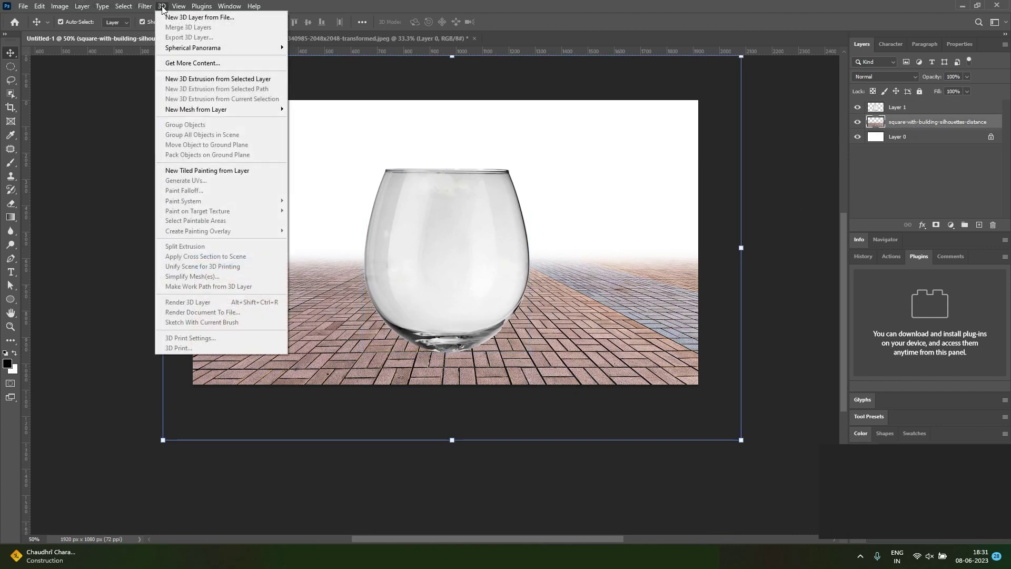
pyautogui.click(878, 77)
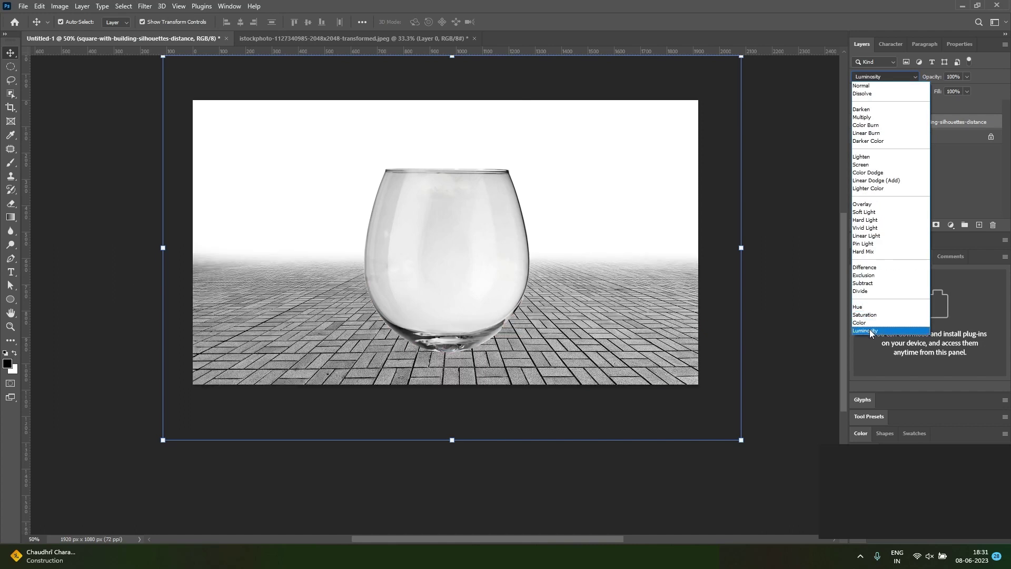
pyautogui.click(870, 331)
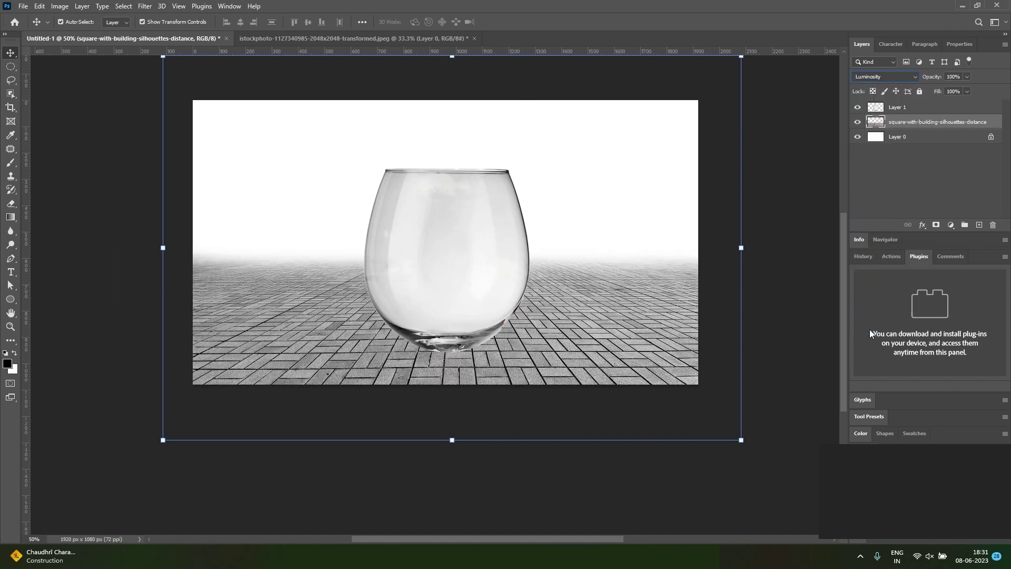
# Step: Fill the white background, Layer 0, with the black foreground color
pyautogui.click(890, 138)
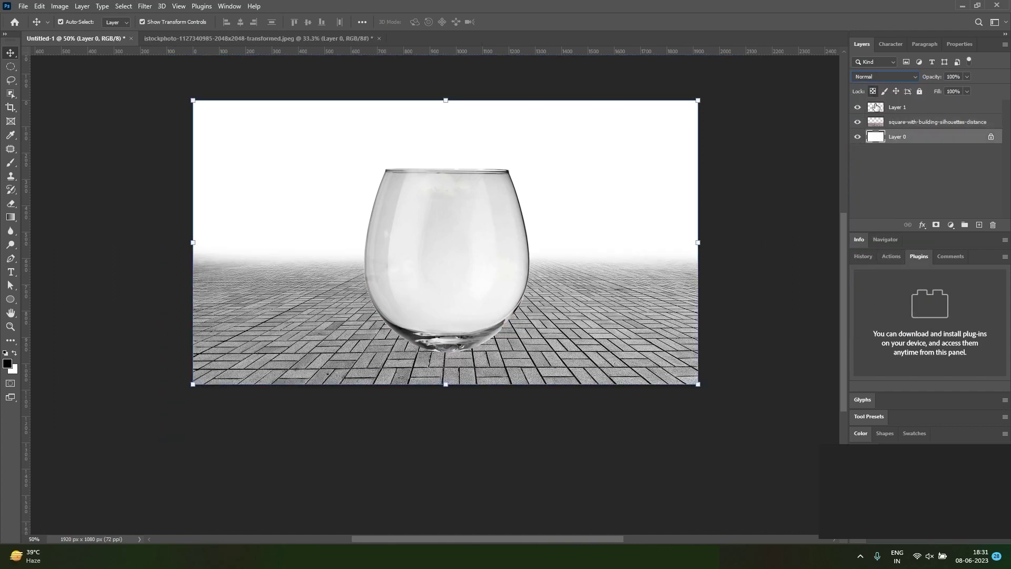
pyautogui.click(888, 193)
pyautogui.click(977, 141)
pyautogui.hotkey('alt', 'BackSpace')
pyautogui.hotkey('alt', 'v')
pyautogui.click(728, 287)
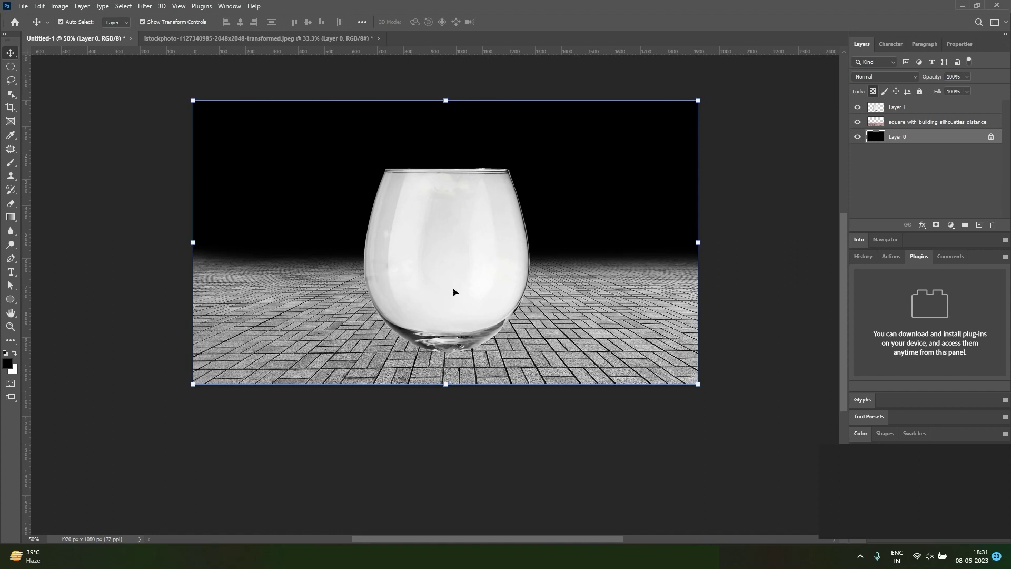
# Step: Unlock the transparent pixels of Layer 0
pyautogui.click(896, 109)
pyautogui.click(897, 124)
pyautogui.hotkey('alt', 'e')
pyautogui.hotkey('shift', 'alt', 'y')
pyautogui.click(196, 232)
pyautogui.click(908, 150)
pyautogui.click(902, 138)
pyautogui.click(872, 92)
pyautogui.click(769, 185)
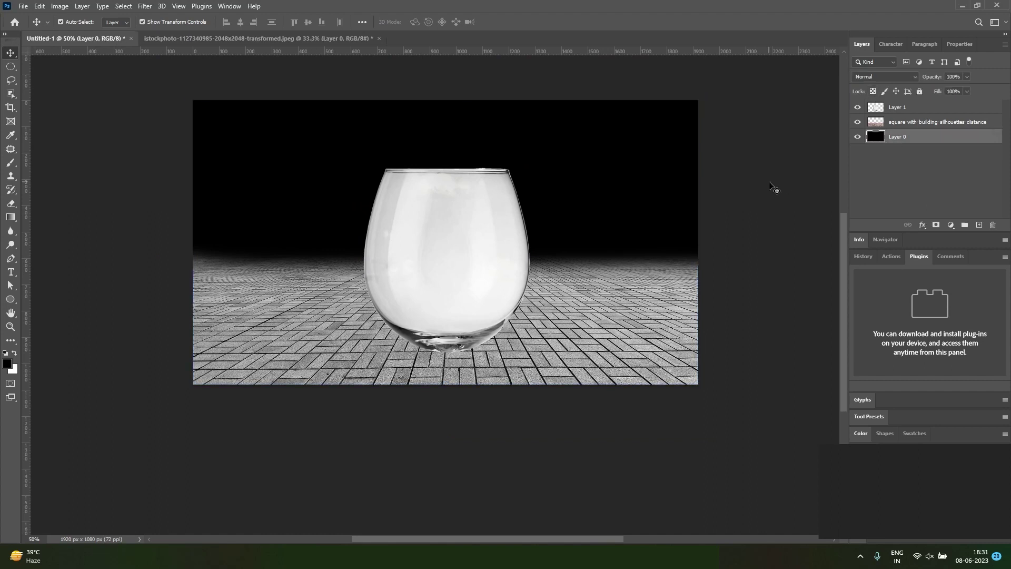
# Step: Try to erase more of the pavement's far edge with a 500 px eraser and undo the stroke
pyautogui.press('e')
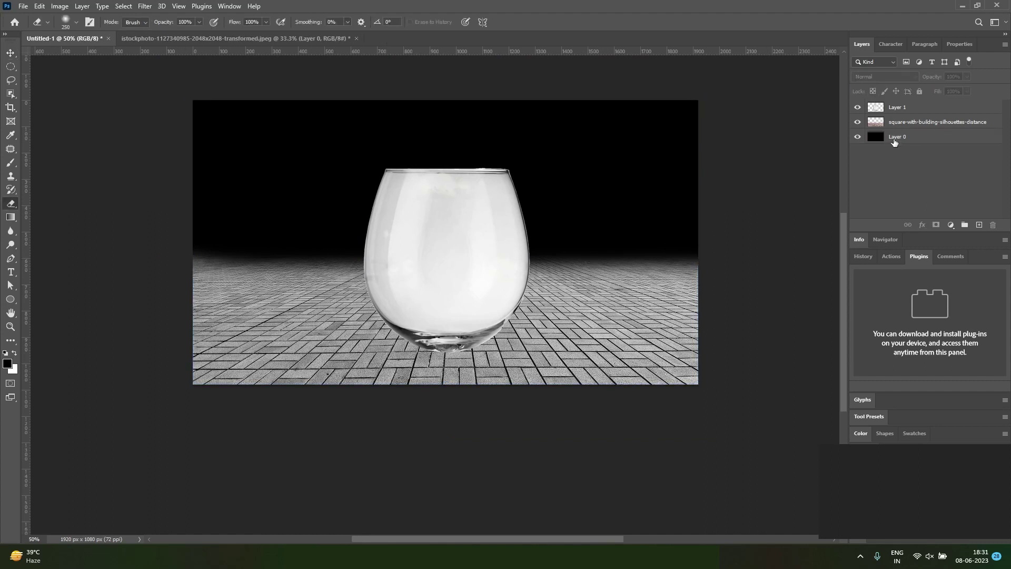
pyautogui.click(913, 139)
pyautogui.press(']')
pyautogui.press(']')
pyautogui.press(']')
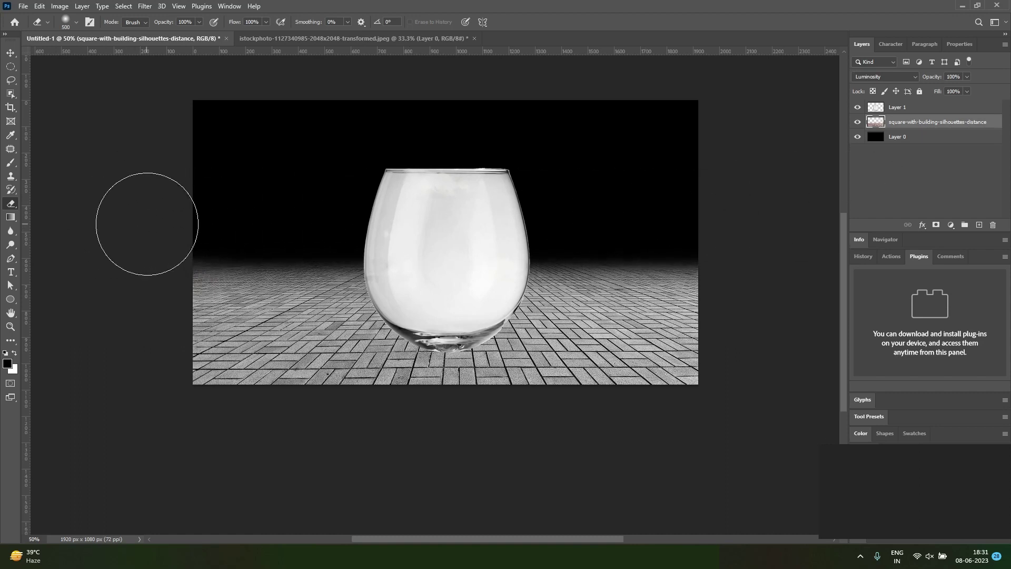
pyautogui.moveTo(164, 219); pyautogui.dragTo(742, 224)
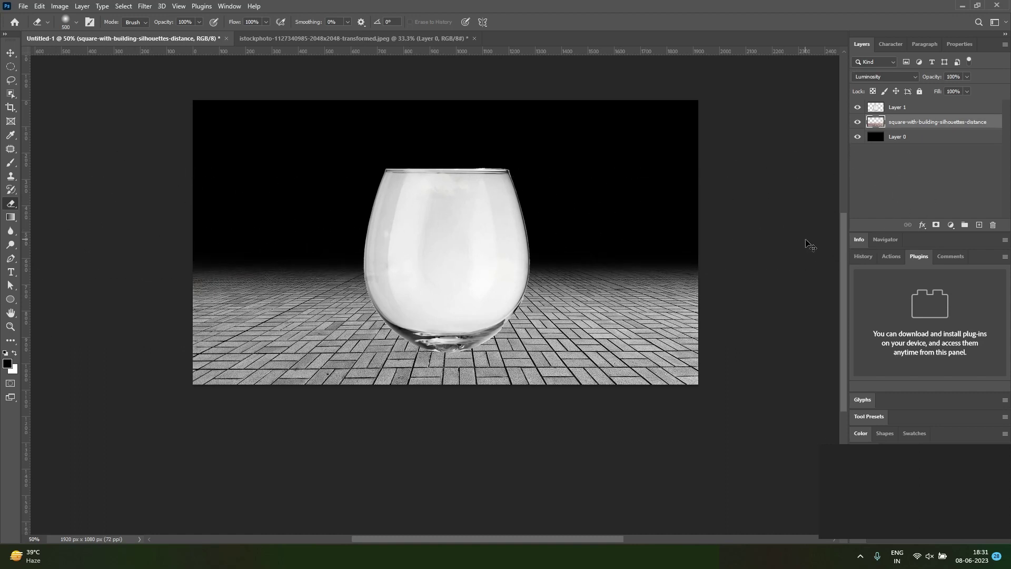
pyautogui.hotkey('ctrl', 'z')
pyautogui.press('v')
pyautogui.click(774, 306)
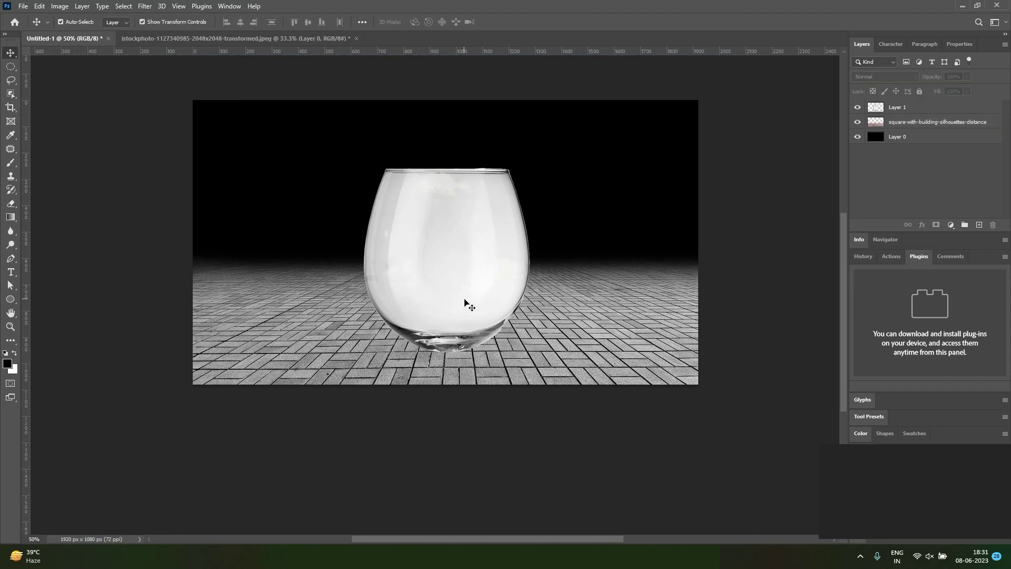
# Step: Clean the rough white pixels off the glass's upper rim on Layer 1 with a 9 px eraser
pyautogui.click(904, 108)
pyautogui.scroll(6, 465, 161)
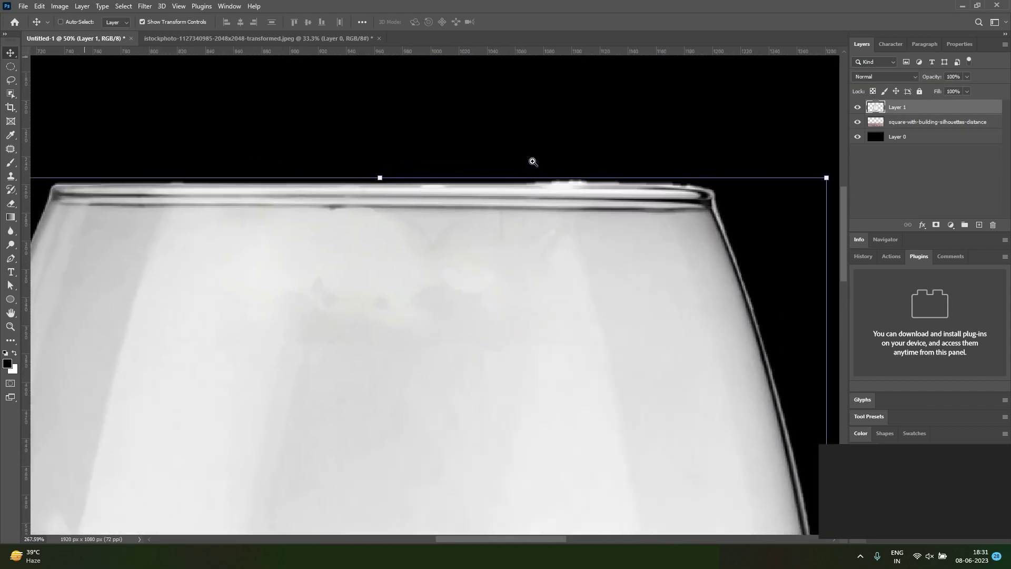
pyautogui.press('e')
pyautogui.press('[')
pyautogui.press('[')
pyautogui.press('[')
pyautogui.press('[')
pyautogui.press('[')
pyautogui.press('[')
pyautogui.press('[')
pyautogui.press('[')
pyautogui.press('[')
pyautogui.press('[')
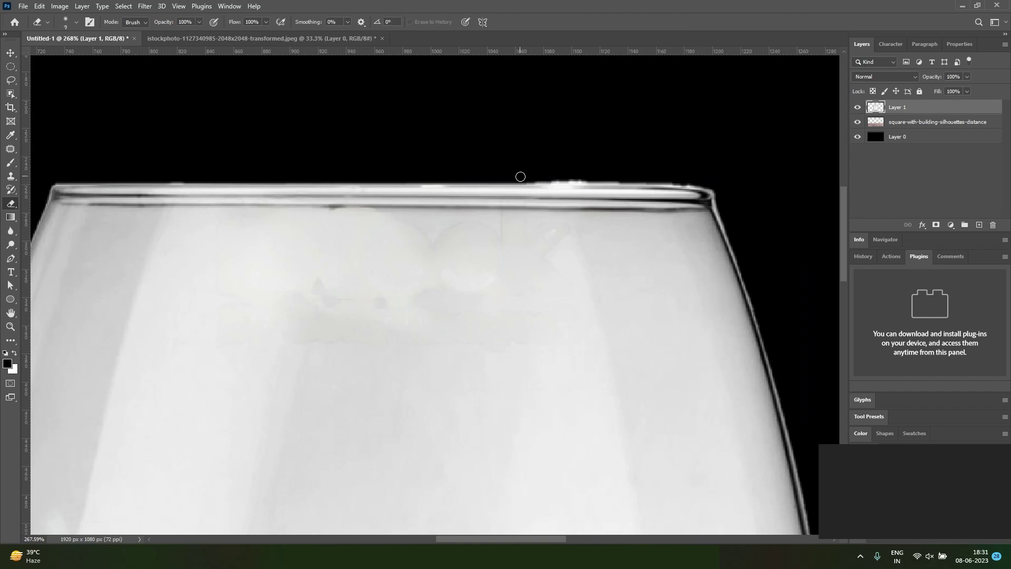
pyautogui.moveTo(523, 180); pyautogui.dragTo(693, 180)
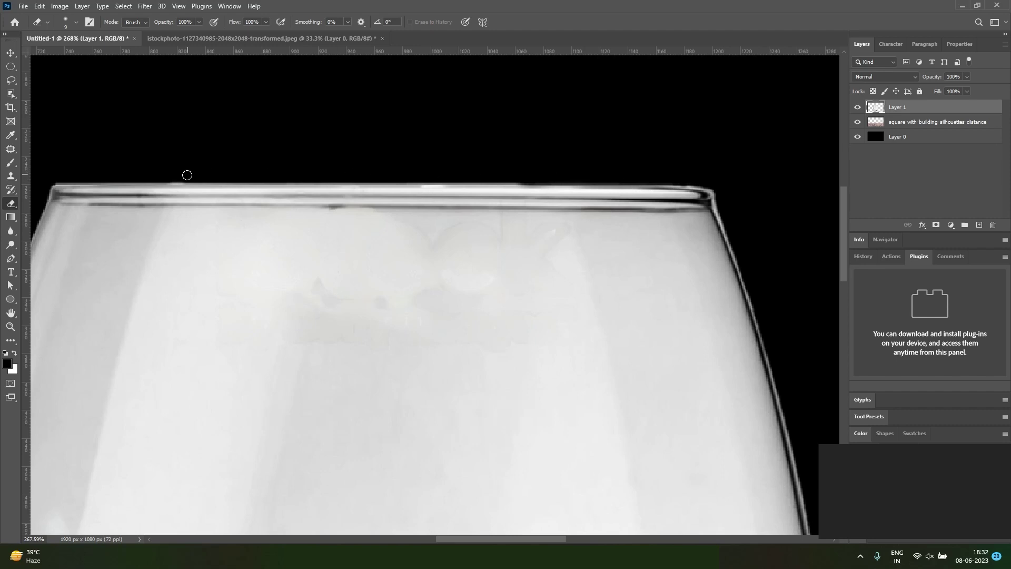
pyautogui.moveTo(177, 178); pyautogui.dragTo(737, 182)
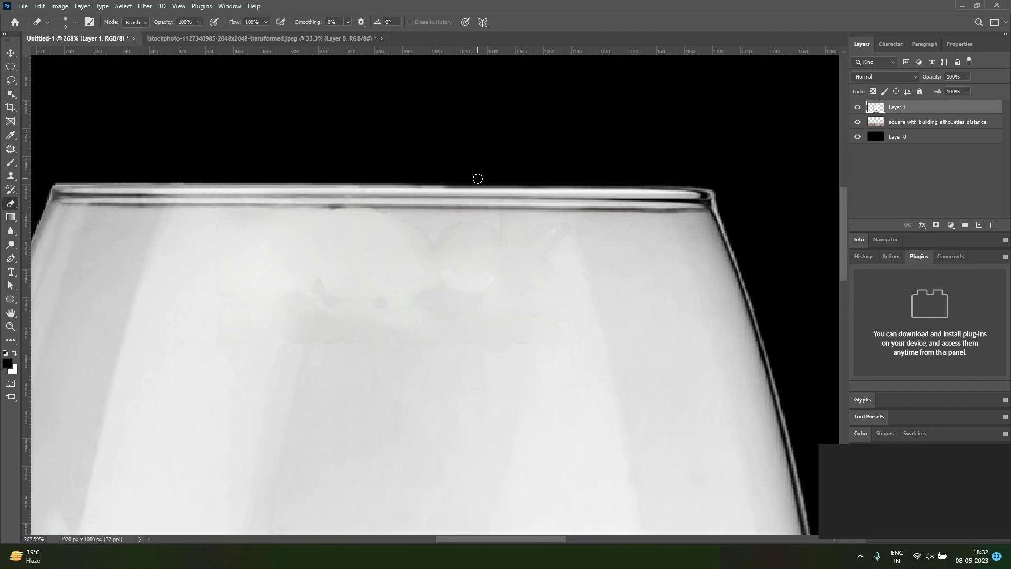
pyautogui.moveTo(463, 181); pyautogui.dragTo(316, 176)
pyautogui.moveTo(398, 267)
pyautogui.mouseDown()
pyautogui.moveTo(465, 263)
pyautogui.moveTo(408, 85)
pyautogui.moveTo(643, 388)
pyautogui.moveTo(637, 410)
pyautogui.mouseUp()
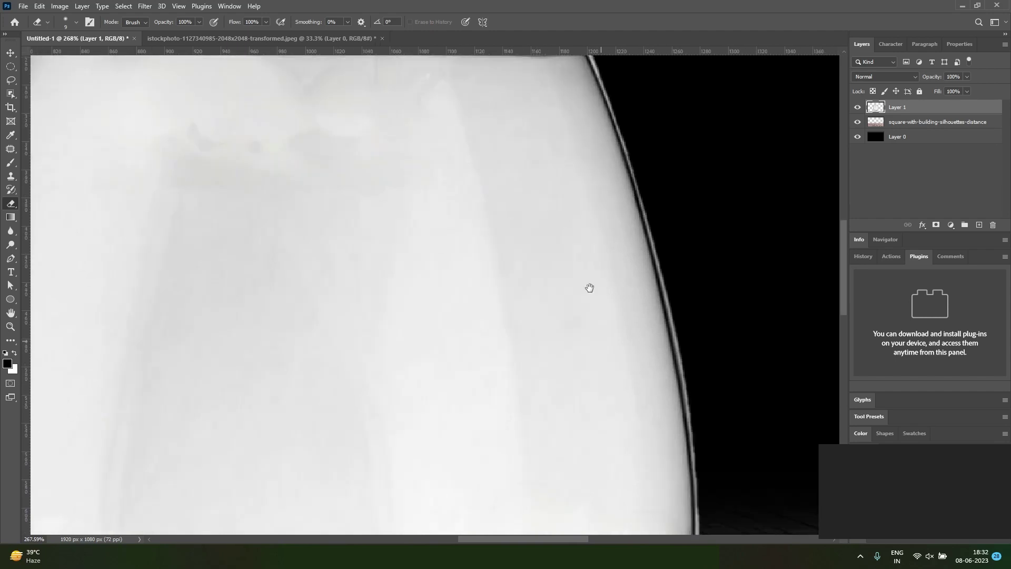
pyautogui.moveTo(609, 370); pyautogui.dragTo(562, 261)
pyautogui.moveTo(459, 371); pyautogui.dragTo(555, 264)
pyautogui.scroll(-8, 467, 313)
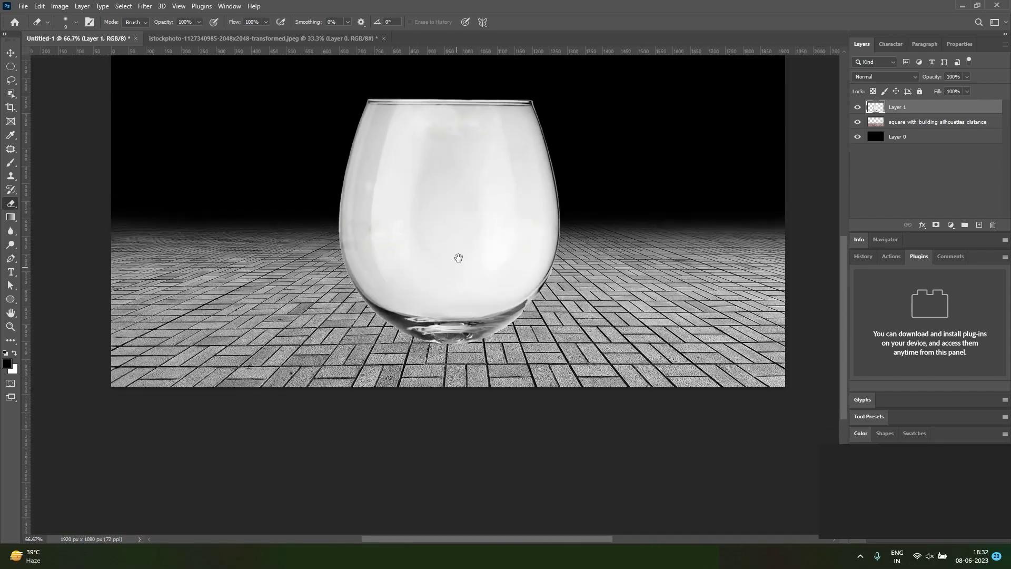
pyautogui.scroll(2, 458, 290)
# Step: Add a layer mask to the glass layer, Layer 1
pyautogui.press('v')
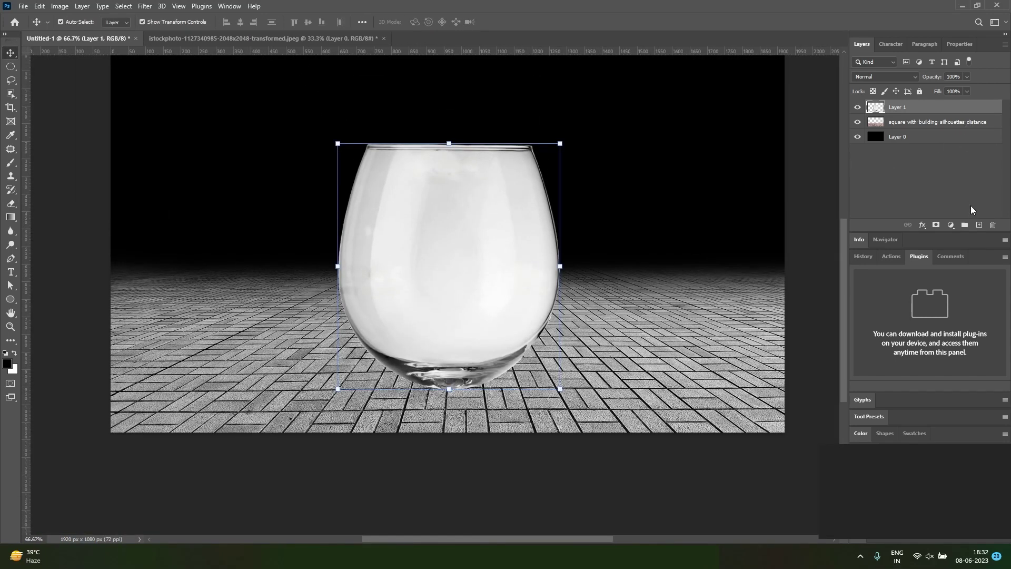
pyautogui.click(936, 226)
pyautogui.scroll(2, 447, 244)
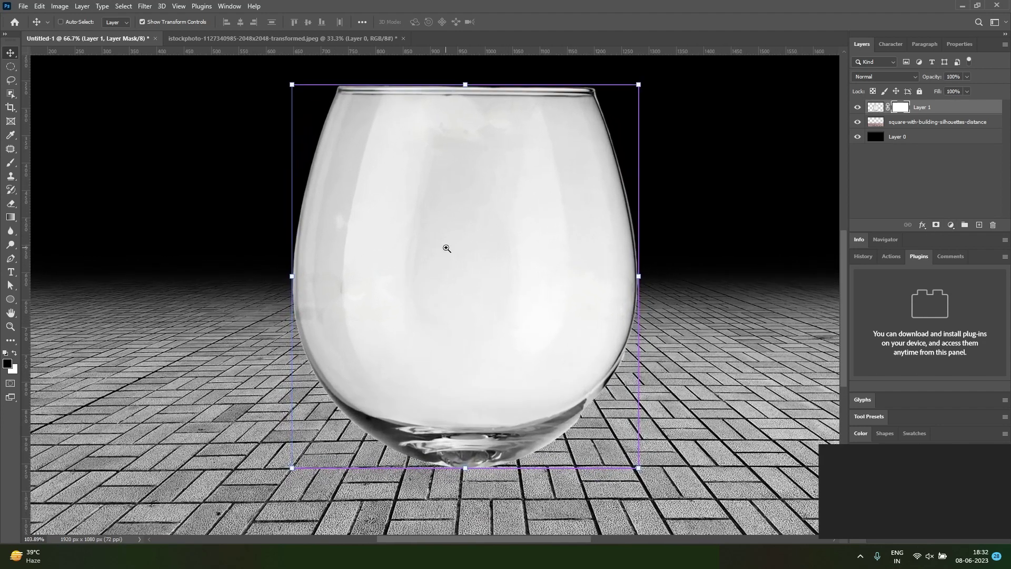
pyautogui.scroll(1, 621, 209)
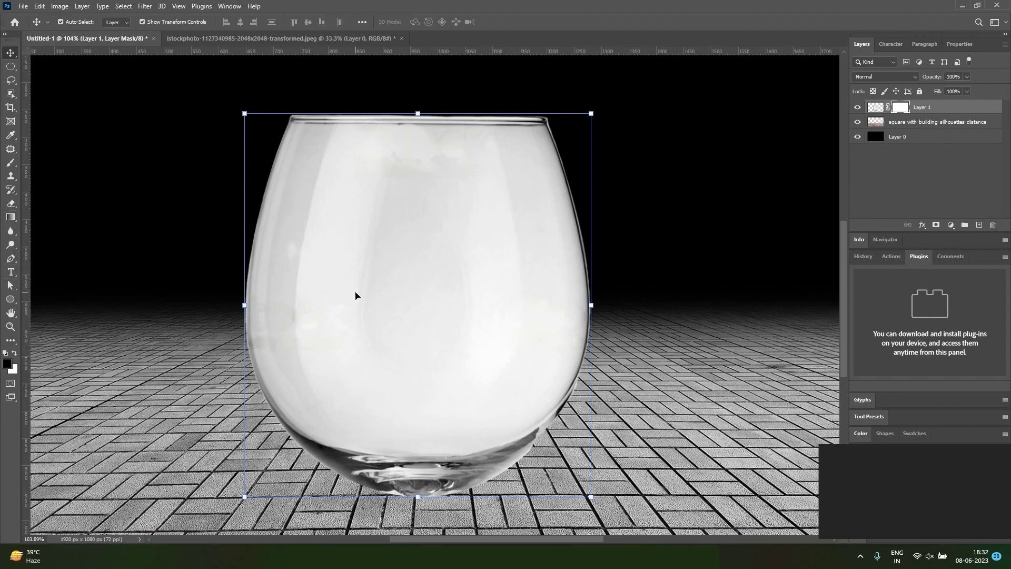
# Step: Try to paint the glass's centre away on Layer 1's mask with a 25 px black brush at 100% opacity, undoing both strokes
pyautogui.press('b')
pyautogui.moveTo(394, 227); pyautogui.dragTo(399, 298)
pyautogui.hotkey('ctrl', 'z')
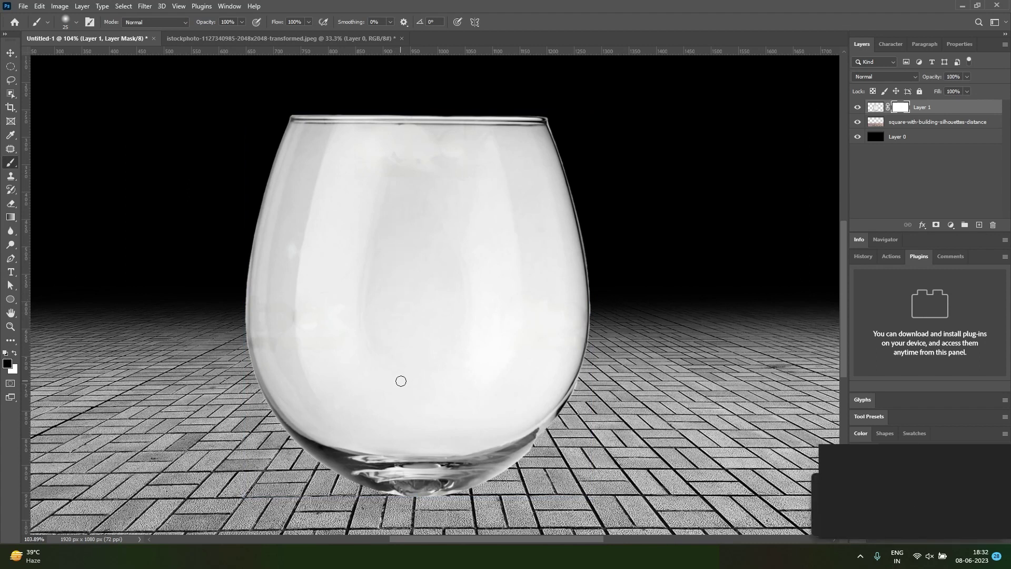
pyautogui.moveTo(406, 238); pyautogui.dragTo(405, 313)
pyautogui.hotkey('ctrl', 'z')
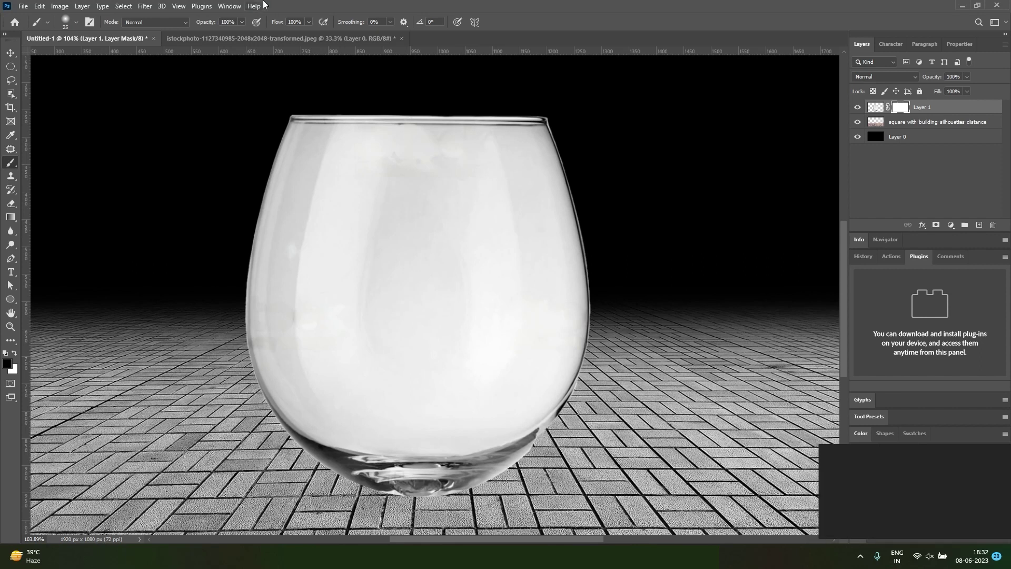
# Step: Partly hide a narrow patch at the glass's centre on Layer 1's mask using a 25 px black brush at 13% opacity
pyautogui.moveTo(241, 23); pyautogui.dragTo(204, 34)
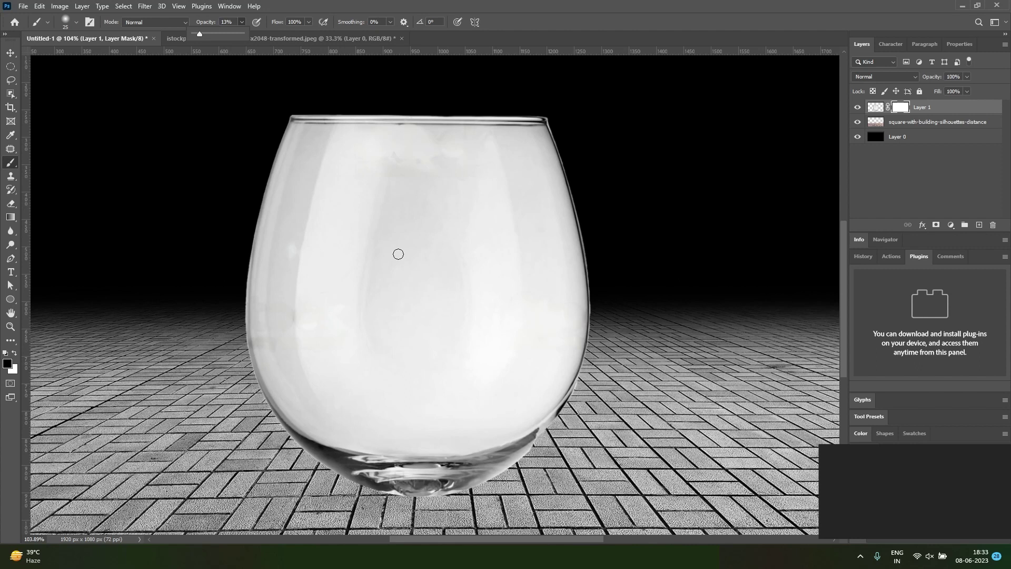
pyautogui.click(398, 255)
pyautogui.moveTo(379, 273)
pyautogui.mouseDown()
pyautogui.moveTo(370, 239)
pyautogui.moveTo(358, 250)
pyautogui.moveTo(376, 259)
pyautogui.moveTo(411, 378)
pyautogui.moveTo(418, 373)
pyautogui.moveTo(390, 280)
pyautogui.moveTo(429, 346)
pyautogui.moveTo(399, 271)
pyautogui.moveTo(383, 261)
pyautogui.moveTo(407, 265)
pyautogui.moveTo(419, 322)
pyautogui.moveTo(381, 247)
pyautogui.moveTo(408, 332)
pyautogui.mouseUp()
pyautogui.press('v')
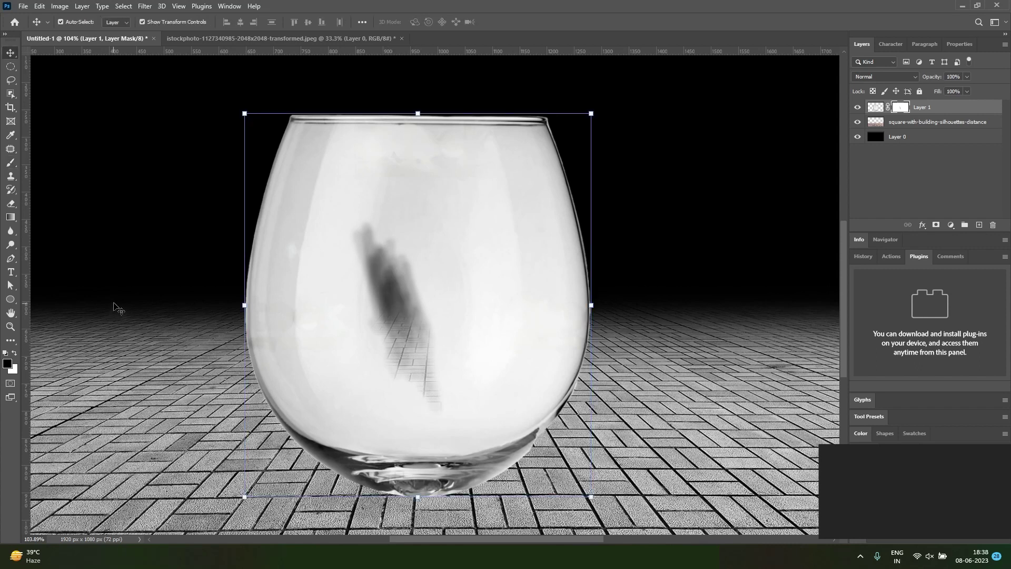
pyautogui.press('b')
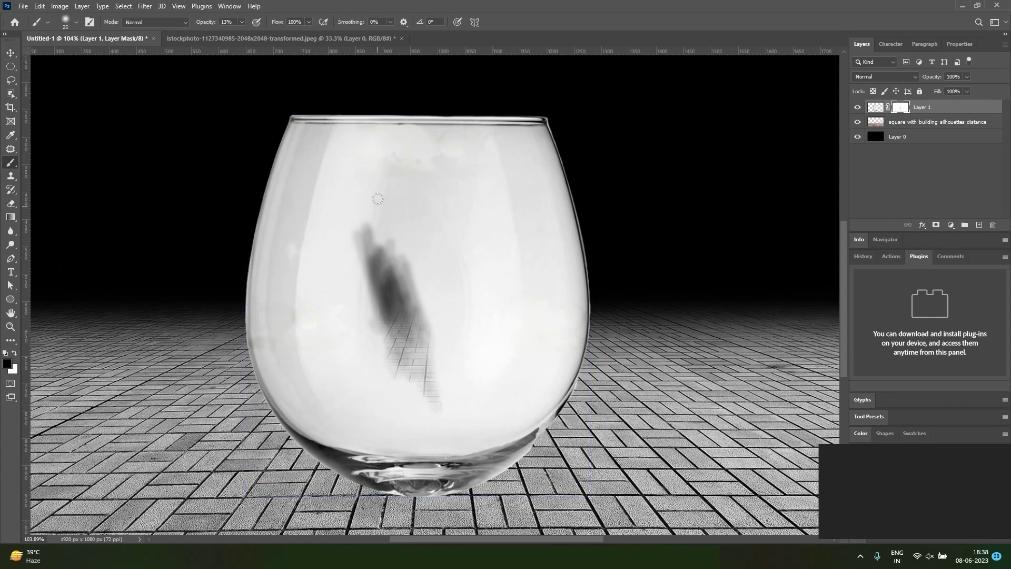
pyautogui.moveTo(384, 195); pyautogui.dragTo(423, 274)
# Step: Enlarge the brush to 90 px, raise its opacity and mask out the white across the middle of the glass
pyautogui.press(']')
pyautogui.press(']')
pyautogui.press(']')
pyautogui.press(']')
pyautogui.press(']')
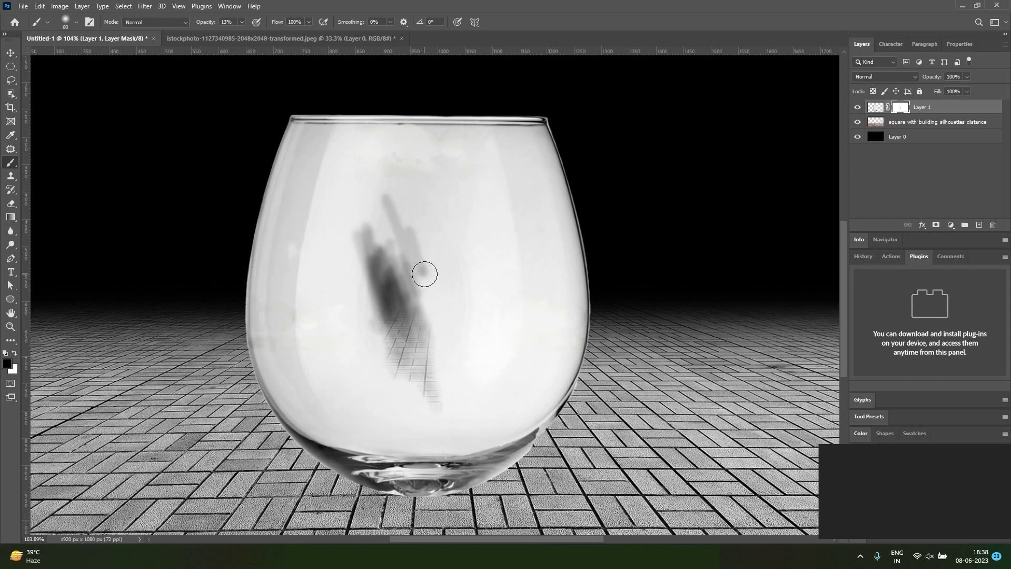
pyautogui.click(241, 22)
pyautogui.moveTo(258, 35); pyautogui.dragTo(267, 35)
pyautogui.click(437, 197)
pyautogui.moveTo(351, 292)
pyautogui.mouseDown()
pyautogui.moveTo(378, 349)
pyautogui.moveTo(381, 315)
pyautogui.moveTo(424, 357)
pyautogui.moveTo(451, 222)
pyautogui.moveTo(470, 228)
pyautogui.moveTo(505, 292)
pyautogui.moveTo(529, 295)
pyautogui.moveTo(537, 273)
pyautogui.moveTo(488, 230)
pyautogui.moveTo(475, 244)
pyautogui.moveTo(372, 187)
pyautogui.mouseUp()
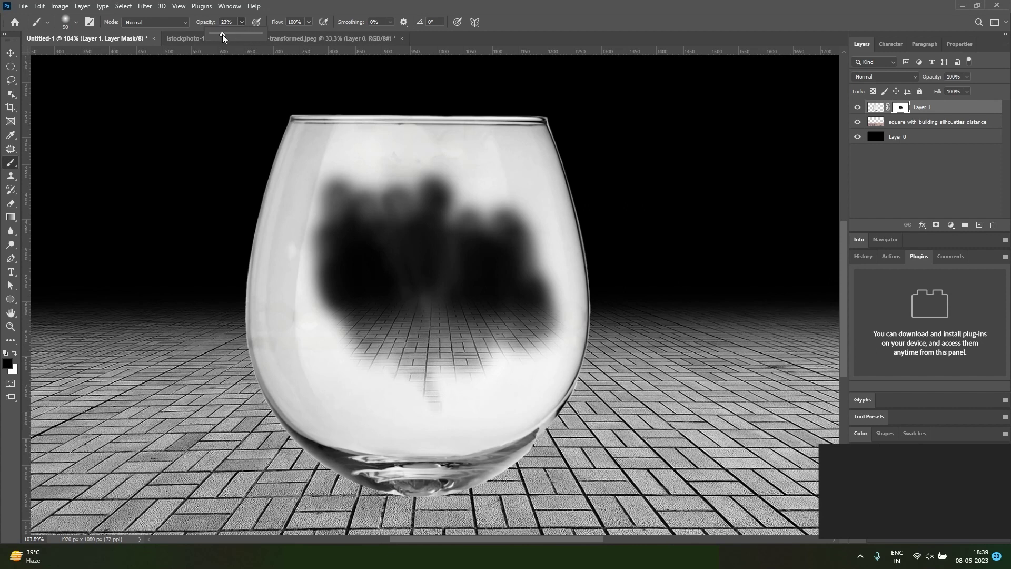
# Step: Extend the mask over the glass's sides and lower body with the 90 px brush, using 16% and 31% opacity
pyautogui.moveTo(295, 194)
pyautogui.mouseDown()
pyautogui.moveTo(325, 159)
pyautogui.moveTo(327, 231)
pyautogui.moveTo(306, 242)
pyautogui.moveTo(303, 233)
pyautogui.moveTo(324, 166)
pyautogui.moveTo(307, 181)
pyautogui.moveTo(304, 209)
pyautogui.moveTo(313, 208)
pyautogui.moveTo(315, 177)
pyautogui.moveTo(294, 253)
pyautogui.moveTo(310, 178)
pyautogui.moveTo(296, 225)
pyautogui.moveTo(290, 322)
pyautogui.moveTo(291, 258)
pyautogui.moveTo(294, 293)
pyautogui.moveTo(304, 269)
pyautogui.moveTo(305, 319)
pyautogui.moveTo(306, 296)
pyautogui.mouseUp()
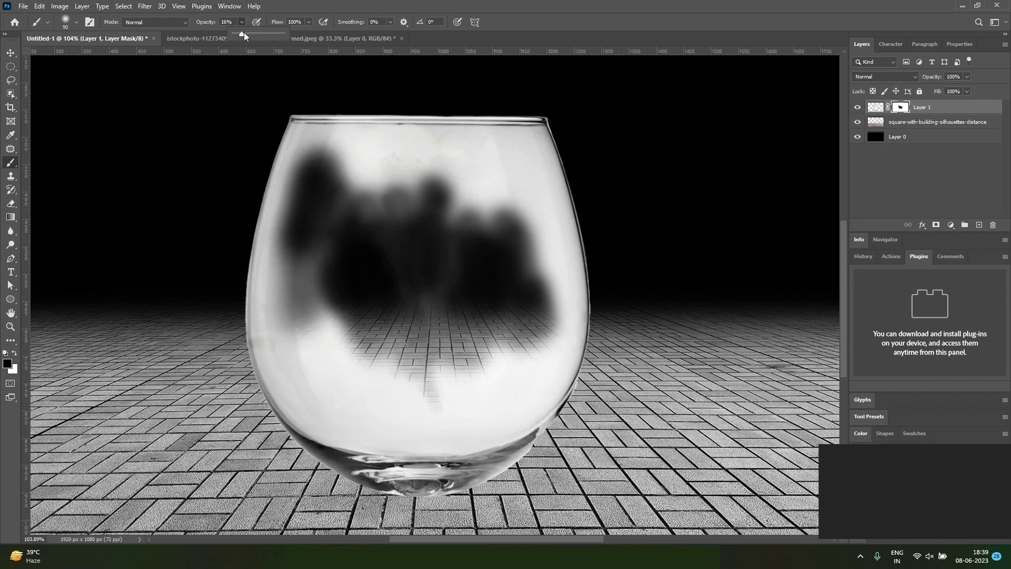
pyautogui.moveTo(247, 34); pyautogui.dragTo(248, 33)
pyautogui.moveTo(302, 202)
pyautogui.mouseDown()
pyautogui.moveTo(316, 158)
pyautogui.moveTo(293, 239)
pyautogui.moveTo(292, 363)
pyautogui.moveTo(337, 400)
pyautogui.moveTo(311, 327)
pyautogui.moveTo(367, 426)
pyautogui.moveTo(337, 429)
pyautogui.moveTo(390, 440)
pyautogui.moveTo(482, 429)
pyautogui.moveTo(526, 402)
pyautogui.moveTo(571, 295)
pyautogui.moveTo(543, 208)
pyautogui.moveTo(562, 295)
pyautogui.moveTo(518, 216)
pyautogui.moveTo(537, 252)
pyautogui.moveTo(447, 399)
pyautogui.moveTo(497, 340)
pyautogui.moveTo(405, 400)
pyautogui.mouseUp()
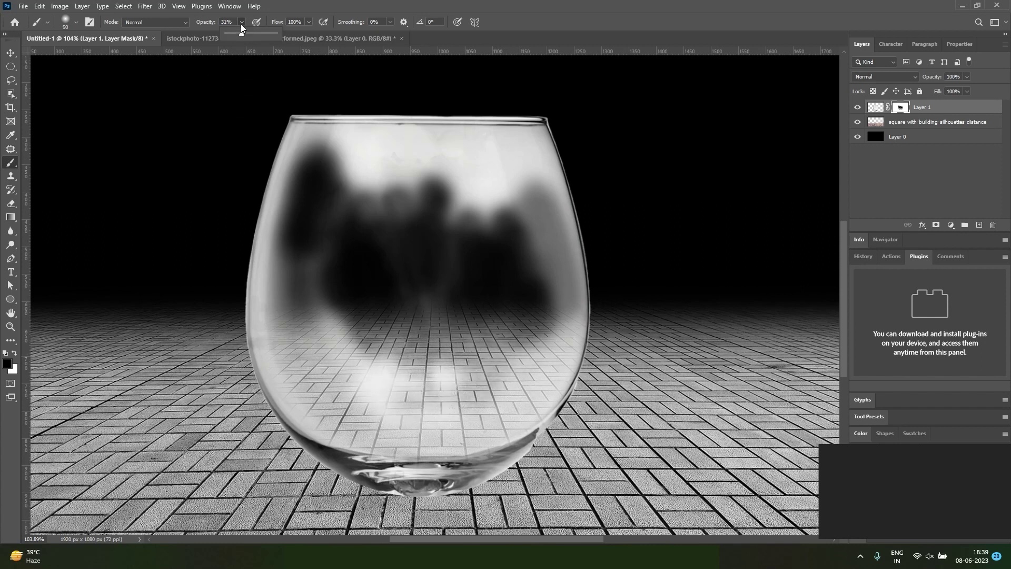
# Step: Mask out the white remaining in the bowl's lower middle and below its rim with the 90 px brush at 60% opacity
pyautogui.moveTo(254, 33); pyautogui.dragTo(257, 34)
pyautogui.moveTo(348, 263)
pyautogui.mouseDown()
pyautogui.moveTo(337, 304)
pyautogui.moveTo(366, 381)
pyautogui.moveTo(315, 297)
pyautogui.moveTo(324, 213)
pyautogui.moveTo(304, 367)
pyautogui.moveTo(316, 328)
pyautogui.moveTo(334, 382)
pyautogui.moveTo(438, 403)
pyautogui.moveTo(368, 385)
pyautogui.moveTo(476, 374)
pyautogui.moveTo(381, 419)
pyautogui.moveTo(383, 432)
pyautogui.moveTo(436, 434)
pyautogui.moveTo(476, 421)
pyautogui.moveTo(515, 393)
pyautogui.moveTo(547, 339)
pyautogui.moveTo(501, 401)
pyautogui.mouseUp()
pyautogui.moveTo(389, 426)
pyautogui.mouseDown()
pyautogui.moveTo(314, 391)
pyautogui.moveTo(311, 369)
pyautogui.moveTo(324, 414)
pyautogui.moveTo(299, 396)
pyautogui.moveTo(277, 331)
pyautogui.moveTo(288, 284)
pyautogui.moveTo(425, 285)
pyautogui.moveTo(456, 257)
pyautogui.mouseUp()
pyautogui.scroll(2, 458, 282)
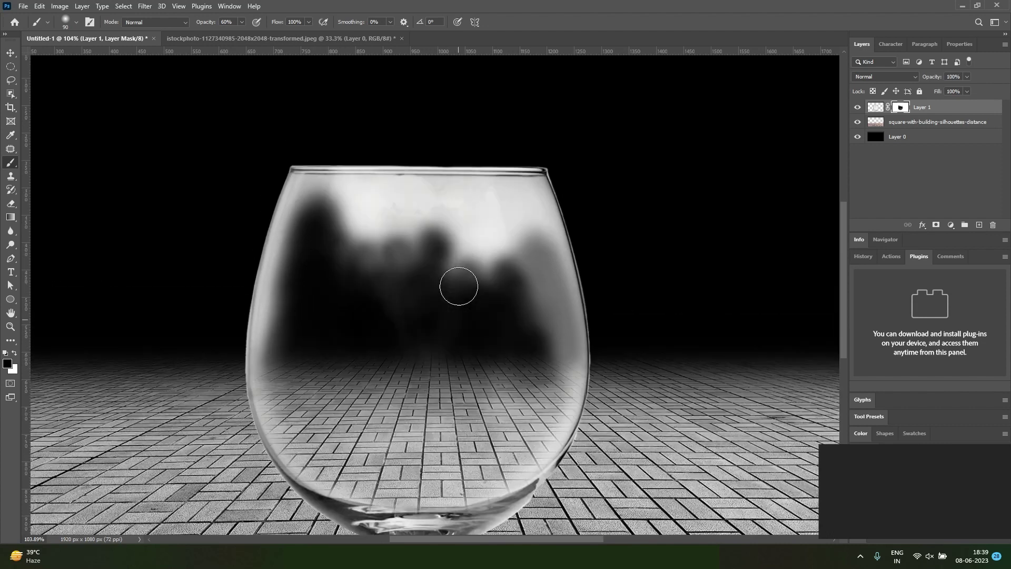
pyautogui.moveTo(325, 205)
pyautogui.mouseDown()
pyautogui.moveTo(428, 219)
pyautogui.moveTo(355, 223)
pyautogui.moveTo(353, 259)
pyautogui.moveTo(409, 331)
pyautogui.moveTo(492, 221)
pyautogui.moveTo(535, 318)
pyautogui.moveTo(490, 285)
pyautogui.mouseUp()
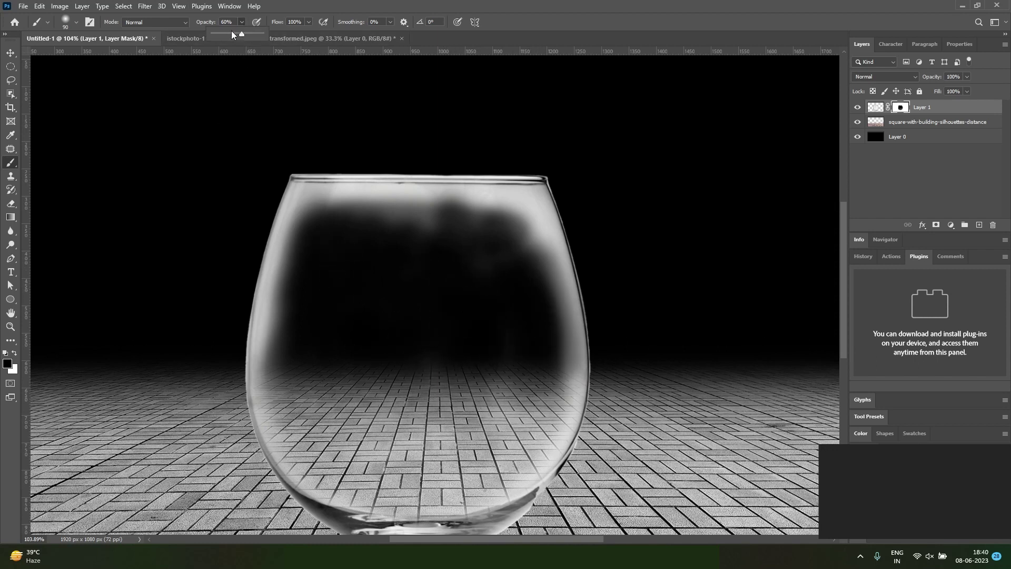
# Step: Soften the white bands along the glass's sides and under its rim on the mask with the brush at 22% opacity
pyautogui.moveTo(374, 230)
pyautogui.mouseDown()
pyautogui.moveTo(391, 218)
pyautogui.moveTo(359, 210)
pyautogui.moveTo(417, 209)
pyautogui.moveTo(435, 222)
pyautogui.moveTo(394, 225)
pyautogui.moveTo(526, 227)
pyautogui.moveTo(537, 311)
pyautogui.mouseUp()
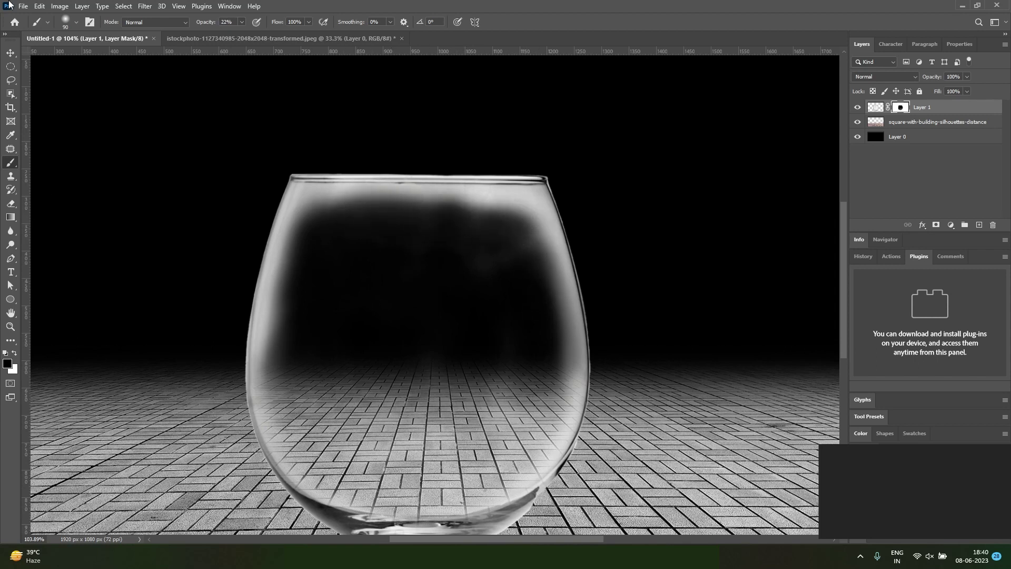
pyautogui.moveTo(270, 218)
pyautogui.mouseDown()
pyautogui.moveTo(302, 212)
pyautogui.moveTo(285, 266)
pyautogui.moveTo(305, 208)
pyautogui.moveTo(280, 269)
pyautogui.moveTo(277, 292)
pyautogui.moveTo(295, 232)
pyautogui.moveTo(272, 377)
pyautogui.moveTo(296, 216)
pyautogui.moveTo(267, 330)
pyautogui.moveTo(318, 165)
pyautogui.moveTo(349, 290)
pyautogui.moveTo(293, 240)
pyautogui.moveTo(316, 200)
pyautogui.moveTo(306, 209)
pyautogui.moveTo(307, 196)
pyautogui.moveTo(274, 286)
pyautogui.moveTo(264, 398)
pyautogui.moveTo(308, 203)
pyautogui.moveTo(272, 291)
pyautogui.moveTo(259, 367)
pyautogui.moveTo(282, 245)
pyautogui.moveTo(281, 337)
pyautogui.mouseUp()
pyautogui.moveTo(308, 195)
pyautogui.mouseDown()
pyautogui.moveTo(412, 199)
pyautogui.moveTo(316, 198)
pyautogui.moveTo(382, 207)
pyautogui.moveTo(316, 189)
pyautogui.moveTo(422, 209)
pyautogui.moveTo(306, 199)
pyautogui.moveTo(456, 205)
pyautogui.moveTo(317, 202)
pyautogui.moveTo(293, 243)
pyautogui.moveTo(294, 212)
pyautogui.moveTo(302, 335)
pyautogui.moveTo(517, 210)
pyautogui.moveTo(550, 310)
pyautogui.moveTo(535, 232)
pyautogui.moveTo(552, 256)
pyautogui.moveTo(569, 378)
pyautogui.moveTo(563, 290)
pyautogui.moveTo(560, 426)
pyautogui.mouseUp()
pyautogui.moveTo(487, 191)
pyautogui.mouseDown()
pyautogui.moveTo(430, 212)
pyautogui.moveTo(545, 216)
pyautogui.moveTo(428, 195)
pyautogui.moveTo(510, 197)
pyautogui.moveTo(382, 193)
pyautogui.moveTo(467, 200)
pyautogui.moveTo(428, 209)
pyautogui.moveTo(471, 207)
pyautogui.moveTo(443, 211)
pyautogui.moveTo(503, 205)
pyautogui.moveTo(384, 196)
pyautogui.moveTo(510, 203)
pyautogui.moveTo(332, 199)
pyautogui.moveTo(435, 204)
pyautogui.moveTo(389, 228)
pyautogui.moveTo(505, 224)
pyautogui.moveTo(458, 203)
pyautogui.moveTo(496, 206)
pyautogui.moveTo(432, 205)
pyautogui.moveTo(472, 194)
pyautogui.moveTo(367, 200)
pyautogui.moveTo(478, 194)
pyautogui.moveTo(301, 196)
pyautogui.moveTo(473, 246)
pyautogui.moveTo(492, 295)
pyautogui.moveTo(475, 305)
pyautogui.moveTo(526, 219)
pyautogui.moveTo(558, 258)
pyautogui.moveTo(539, 206)
pyautogui.moveTo(565, 313)
pyautogui.moveTo(514, 191)
pyautogui.moveTo(534, 203)
pyautogui.moveTo(480, 201)
pyautogui.moveTo(533, 199)
pyautogui.moveTo(450, 206)
pyautogui.moveTo(485, 199)
pyautogui.moveTo(304, 196)
pyautogui.moveTo(486, 311)
pyautogui.mouseUp()
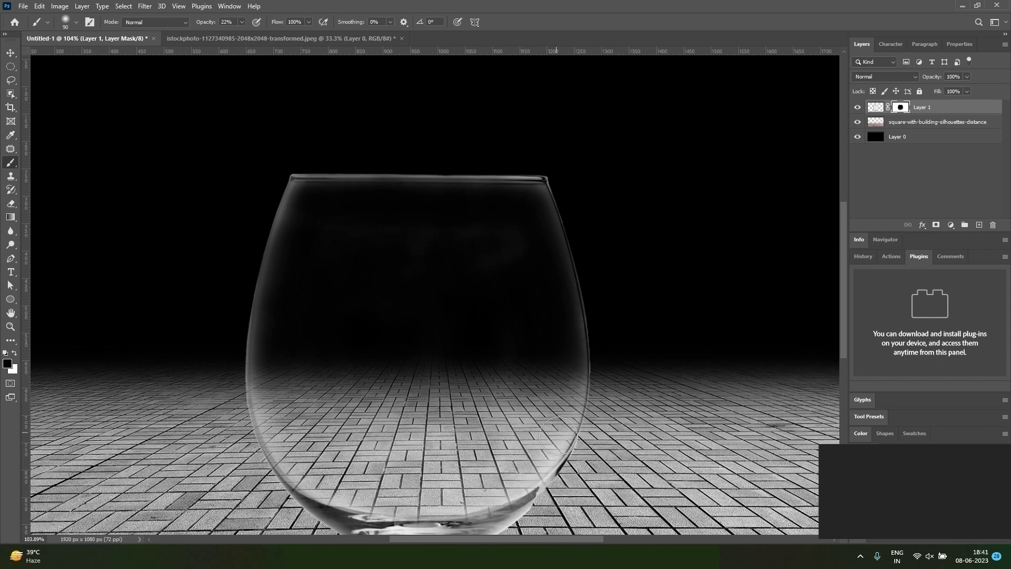
# Step: Touch up the right edge of the glass's base on Layer 1's mask with a 10 px white brush at 100% opacity
pyautogui.scroll(-3, 543, 427)
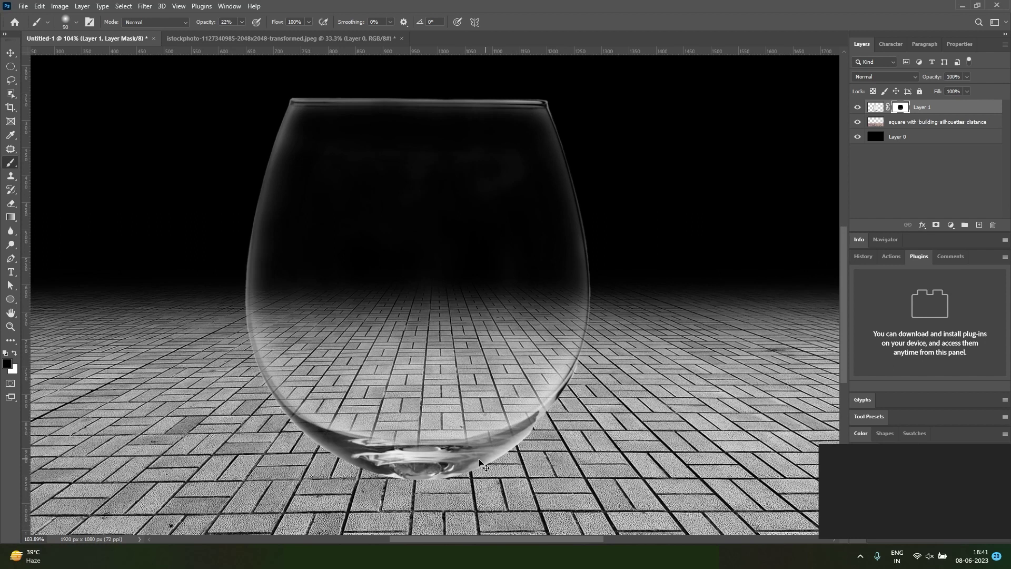
pyautogui.scroll(4, 480, 463)
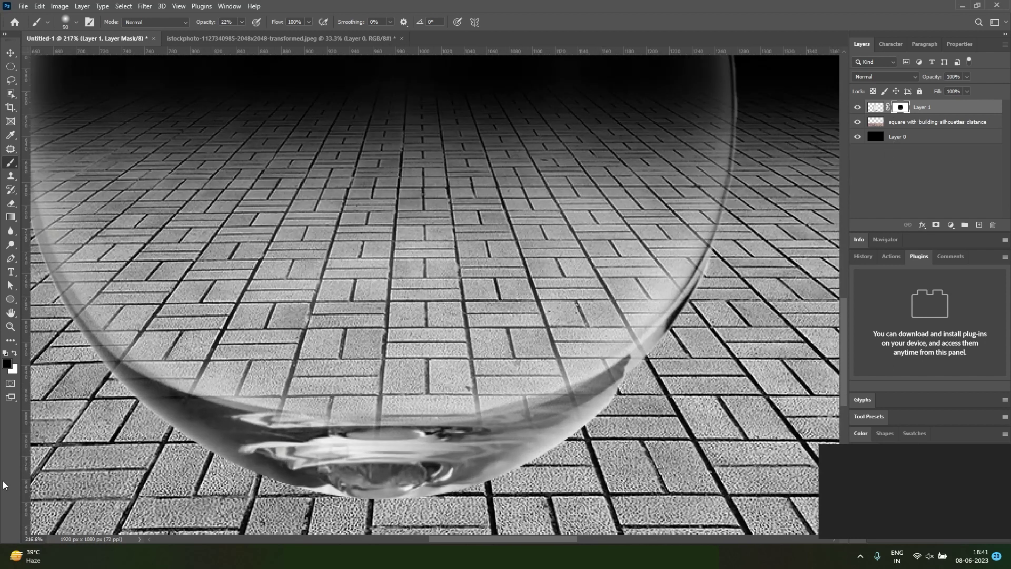
pyautogui.hotkey('shift', 'x')
pyautogui.hotkey('shift', 'x')
pyautogui.hotkey('shift', 'x')
pyautogui.hotkey('shift', 'x')
pyautogui.hotkey('shift', 'x')
pyautogui.hotkey('shift', 'x')
pyautogui.hotkey('shift', 'x')
pyautogui.hotkey('shift', 'x')
pyautogui.click(619, 370)
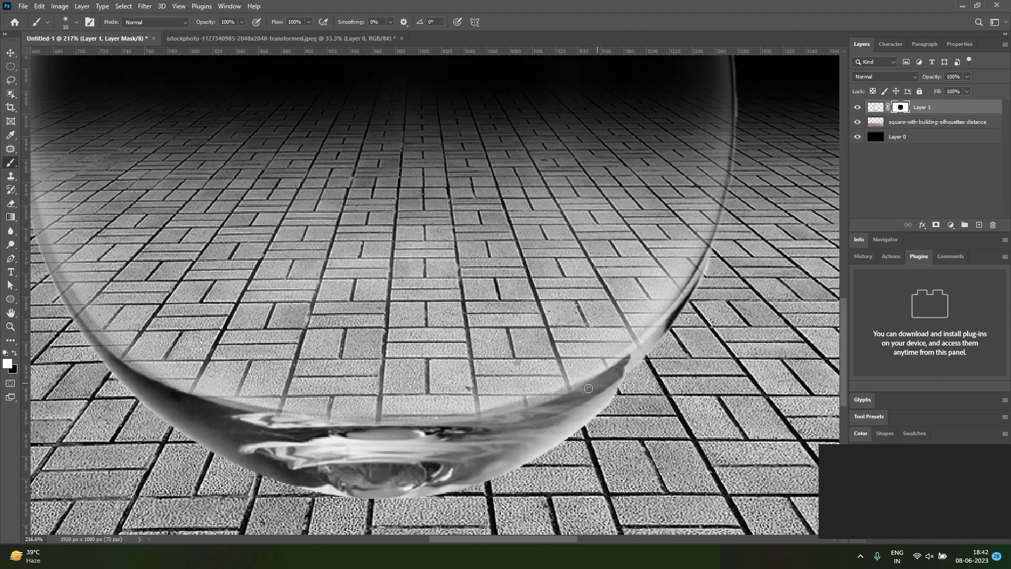
# Step: Place the Under-Water-PNG-Image file from the New folder window into the composite over the glass
pyautogui.press('v')
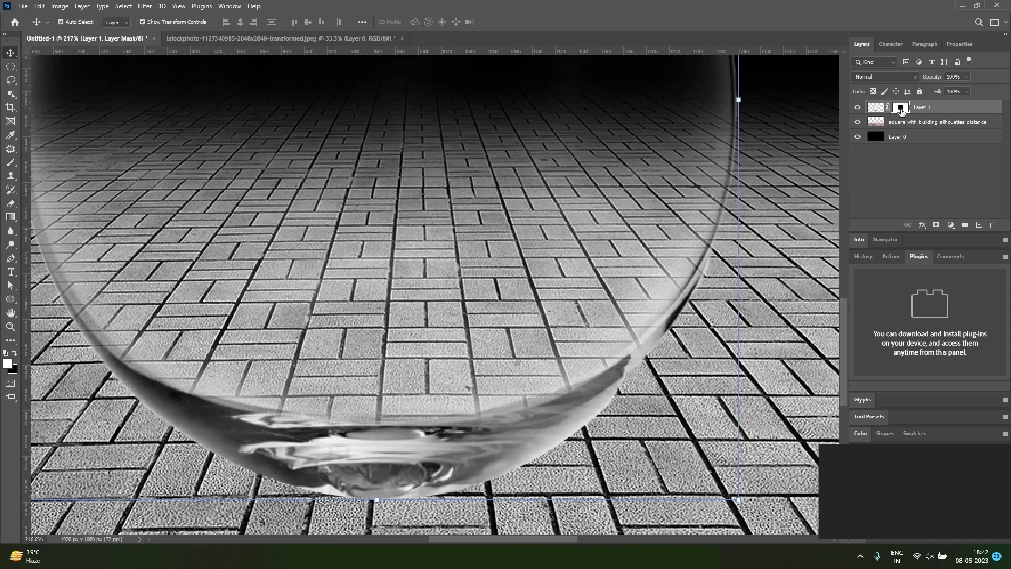
pyautogui.moveTo(582, 187); pyautogui.dragTo(540, 375)
pyautogui.moveTo(563, 195); pyautogui.dragTo(588, 358)
pyautogui.moveTo(545, 263); pyautogui.dragTo(553, 149)
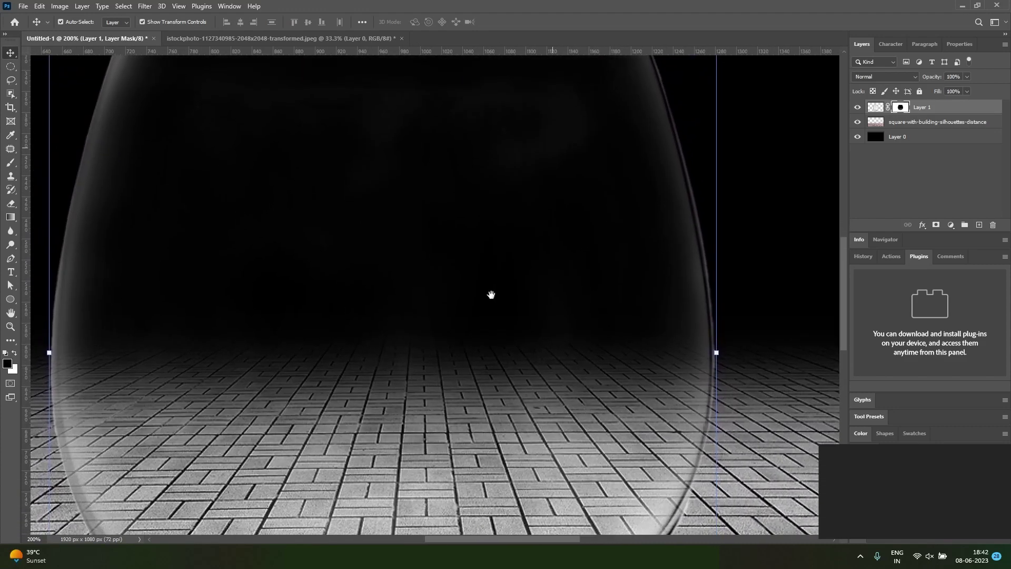
pyautogui.scroll(-2, 491, 295)
pyautogui.scroll(2, 491, 299)
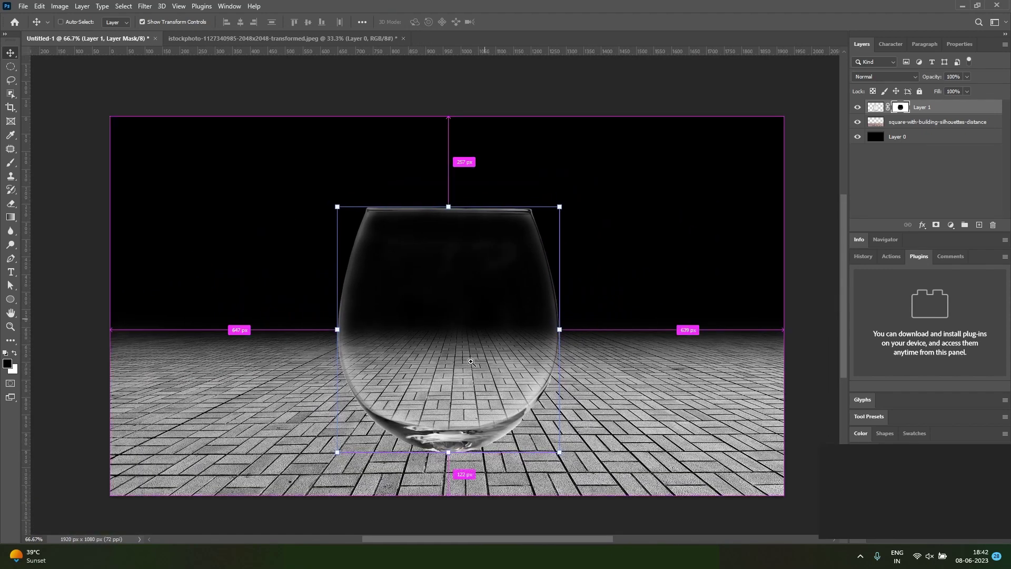
pyautogui.hotkey('alt', 'Tab')
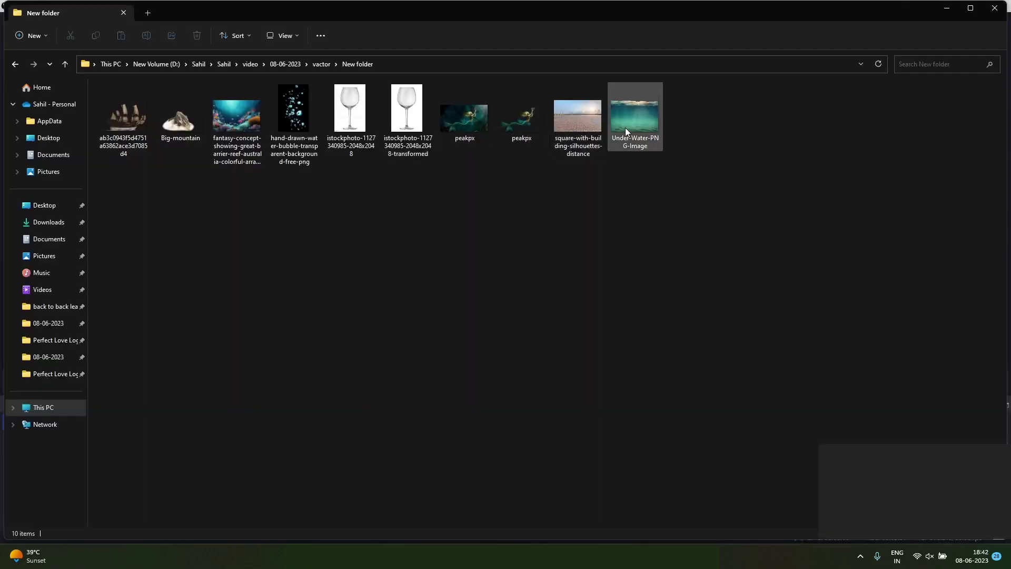
pyautogui.hotkey('alt', 'Tab')
pyautogui.moveTo(634, 124); pyautogui.dragTo(430, 314)
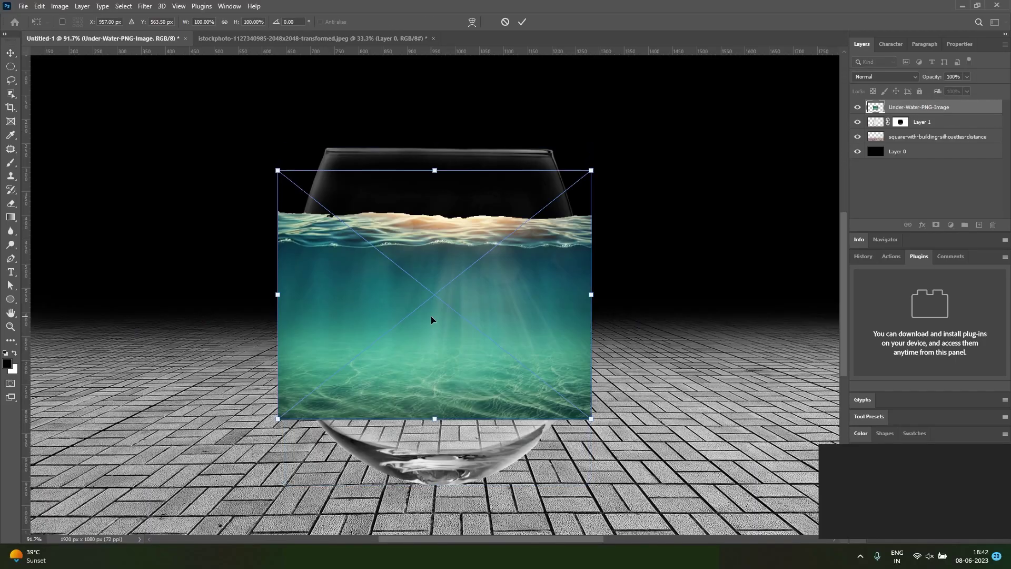
# Step: Scale the underwater image to 125.69%, position it over the lower part of the glass and commit the placement
pyautogui.moveTo(591, 378); pyautogui.dragTo(632, 405)
pyautogui.moveTo(506, 367); pyautogui.dragTo(510, 409)
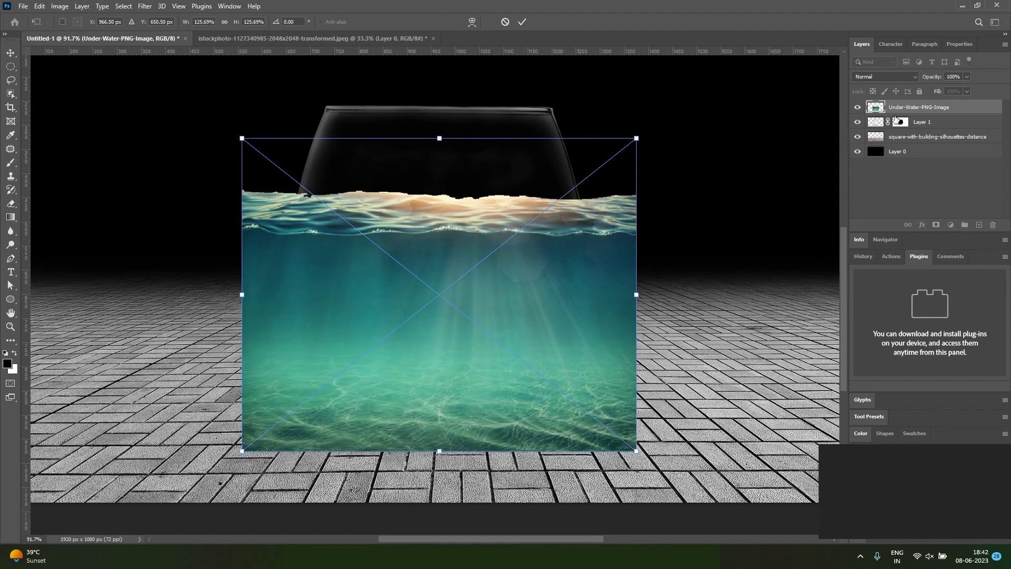
pyautogui.click(11, 53)
# Step: Add a layer mask to the underwater layer, set its fill to 62% and nudge the image slightly over the glass
pyautogui.click(935, 224)
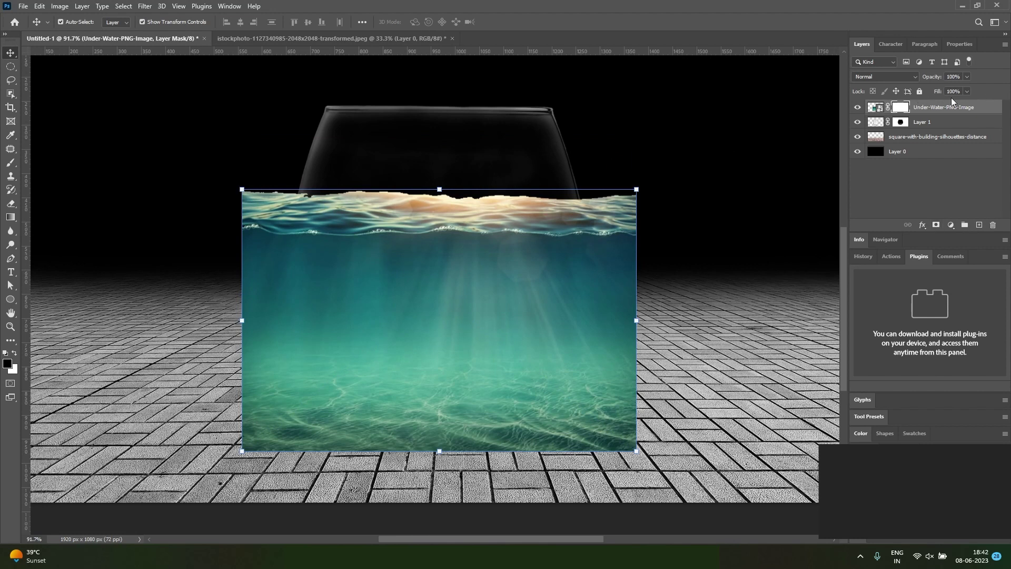
pyautogui.moveTo(956, 96); pyautogui.dragTo(949, 100)
pyautogui.click(606, 342)
pyautogui.moveTo(611, 338); pyautogui.dragTo(618, 334)
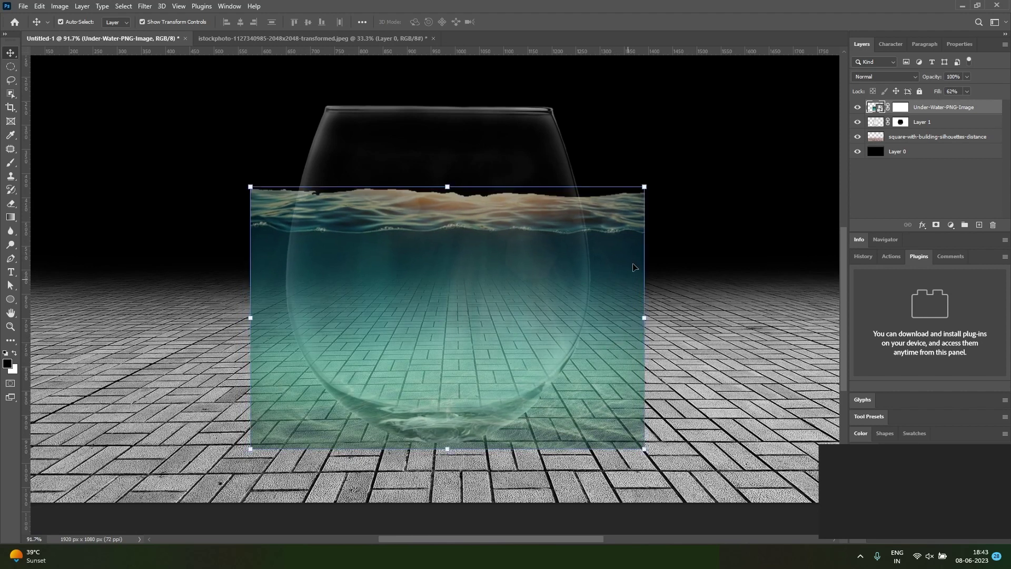
# Step: Scale the underwater image down to about 84% and align it with the width and base of the bowl
pyautogui.moveTo(645, 187); pyautogui.dragTo(596, 218)
pyautogui.moveTo(558, 325); pyautogui.dragTo(587, 340)
pyautogui.moveTo(628, 218); pyautogui.dragTo(608, 233)
pyautogui.moveTo(532, 316); pyautogui.dragTo(532, 311)
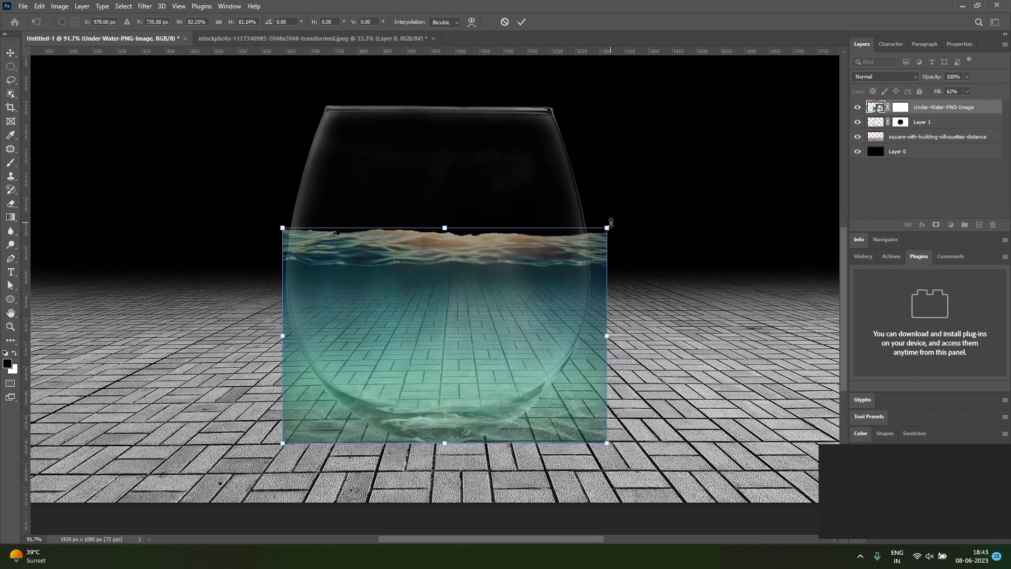
pyautogui.moveTo(610, 228); pyautogui.dragTo(615, 224)
pyautogui.moveTo(560, 272); pyautogui.dragTo(560, 275)
pyautogui.moveTo(608, 339); pyautogui.dragTo(610, 338)
pyautogui.moveTo(619, 225); pyautogui.dragTo(625, 220)
pyautogui.hotkey('ctrl', 'z')
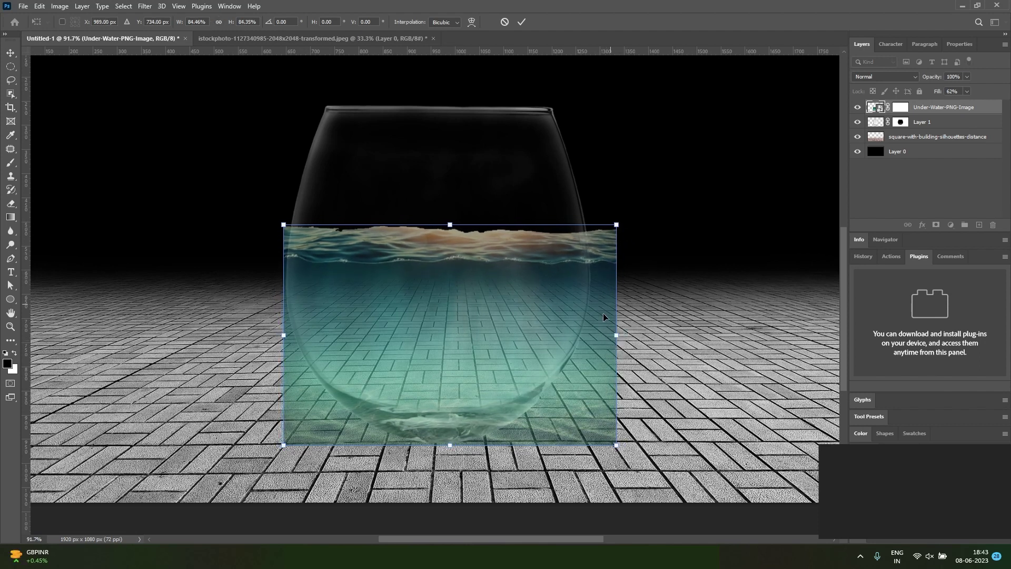
pyautogui.press('Return')
# Step: Trim the uneven upper edge of the waves on the underwater layer's mask with a 30 px black brush at 100% opacity
pyautogui.click(552, 299)
pyautogui.scroll(2, 537, 282)
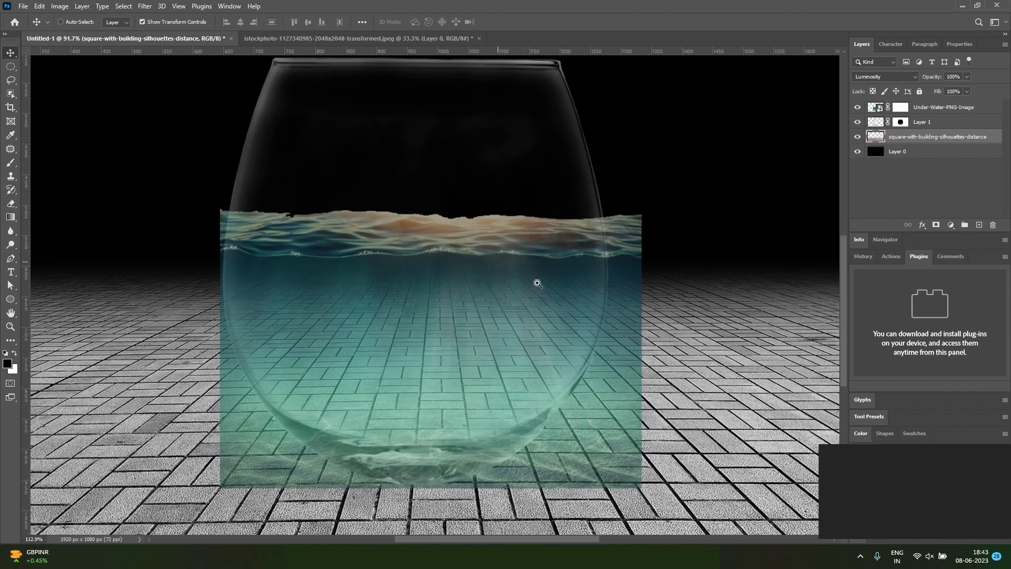
pyautogui.click(872, 109)
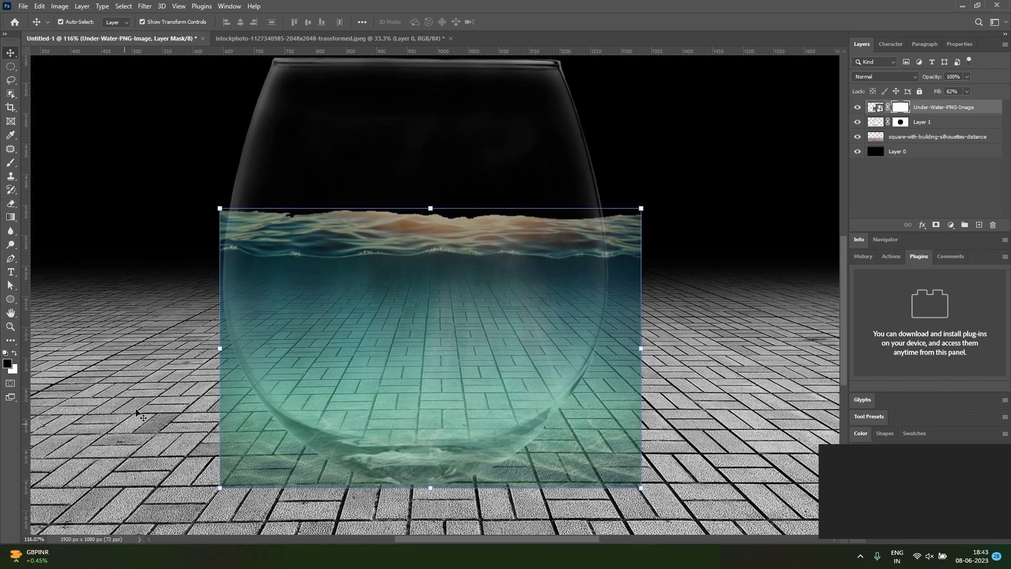
pyautogui.press('b')
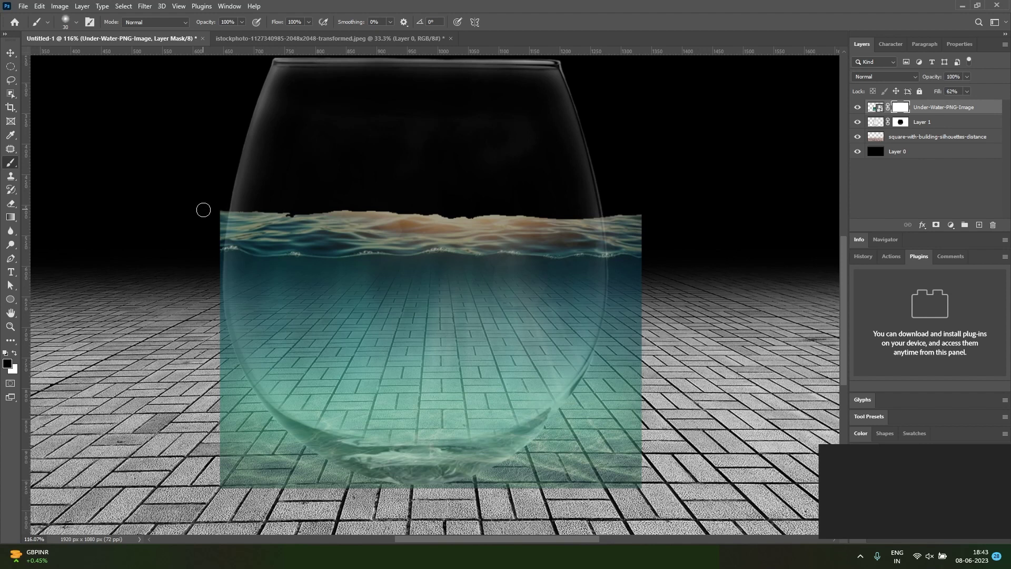
pyautogui.scroll(2, 293, 214)
pyautogui.moveTo(189, 208); pyautogui.dragTo(765, 218)
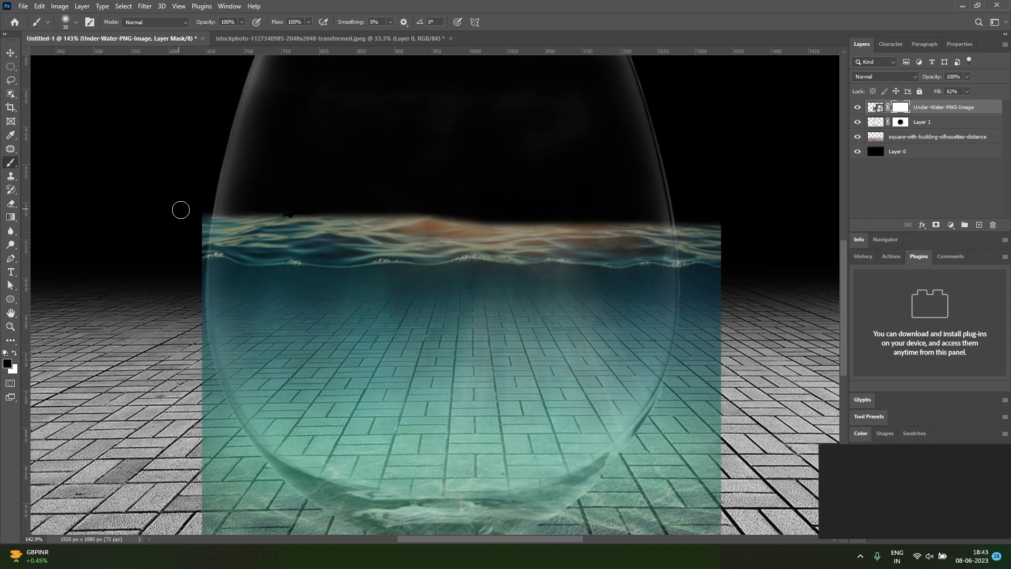
pyautogui.moveTo(201, 216); pyautogui.dragTo(609, 213)
# Step: Mask out the water beyond the glass's upper left side, reducing the brush to 20 px
pyautogui.moveTo(205, 221); pyautogui.dragTo(196, 287)
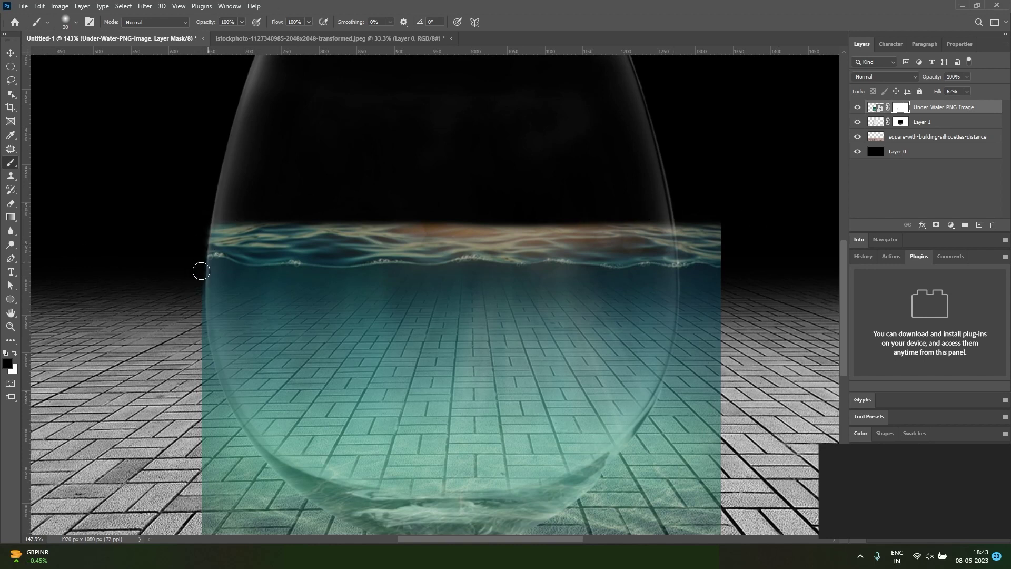
pyautogui.scroll(2, 173, 266)
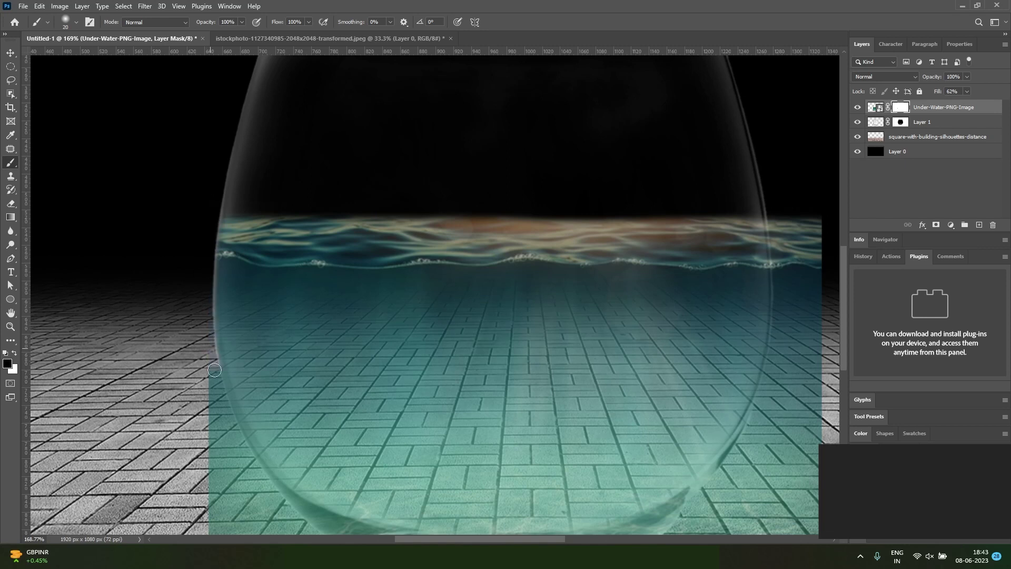
pyautogui.scroll(-2, 198, 365)
pyautogui.scroll(-2, 198, 365)
# Step: Mask out the water beyond the glass's upper right side with the black brush
pyautogui.moveTo(631, 323); pyautogui.dragTo(377, 350)
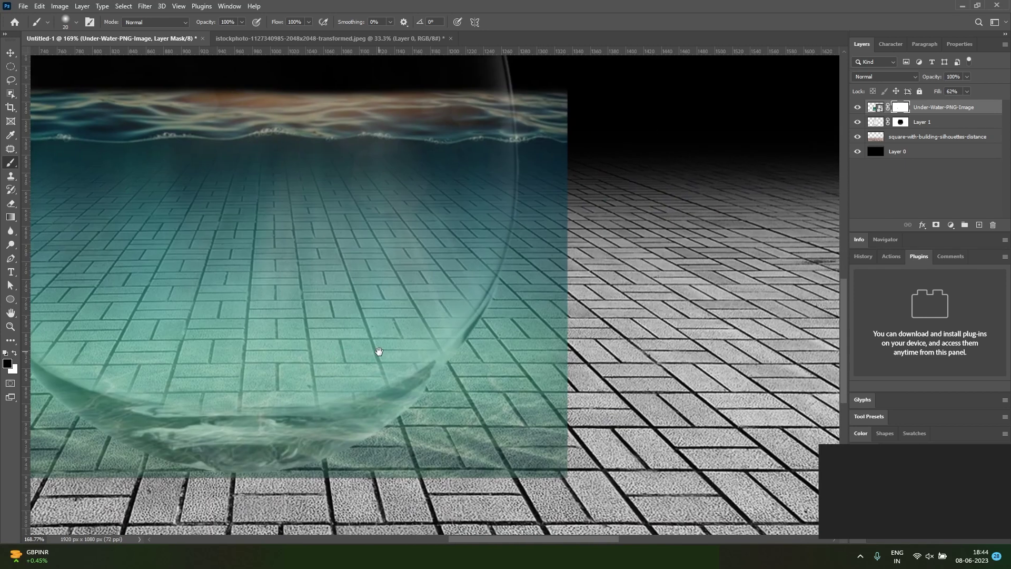
pyautogui.scroll(1, 508, 150)
pyautogui.moveTo(518, 120); pyautogui.dragTo(528, 236)
pyautogui.moveTo(515, 113)
pyautogui.mouseDown()
pyautogui.moveTo(529, 239)
pyautogui.moveTo(540, 202)
pyautogui.moveTo(534, 152)
pyautogui.moveTo(562, 196)
pyautogui.moveTo(540, 101)
pyautogui.moveTo(561, 118)
pyautogui.moveTo(571, 186)
pyautogui.mouseUp()
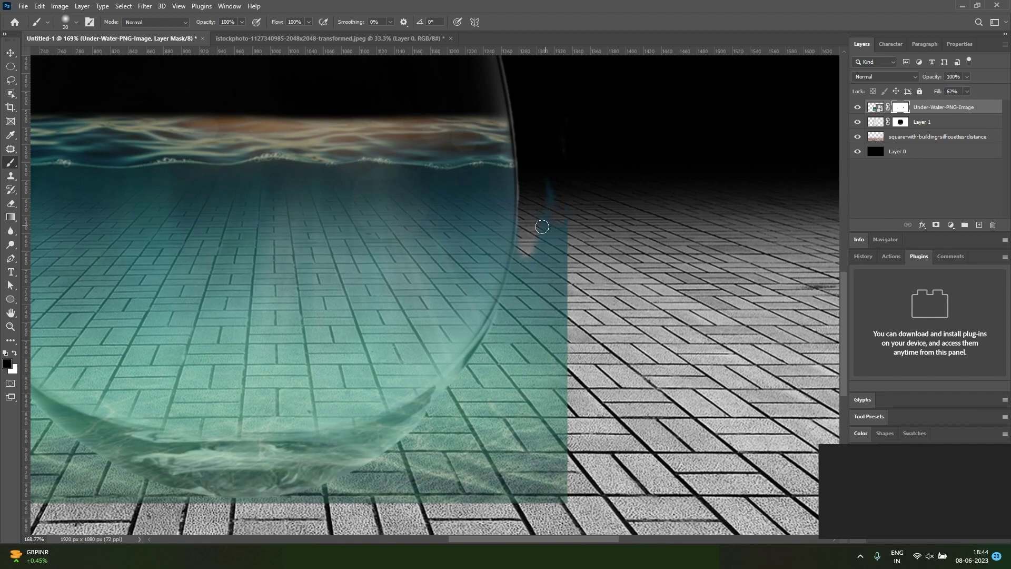
# Step: Continue masking the underwater layer just outside the glass's lower right curve, down to the base
pyautogui.scroll(-1, 542, 226)
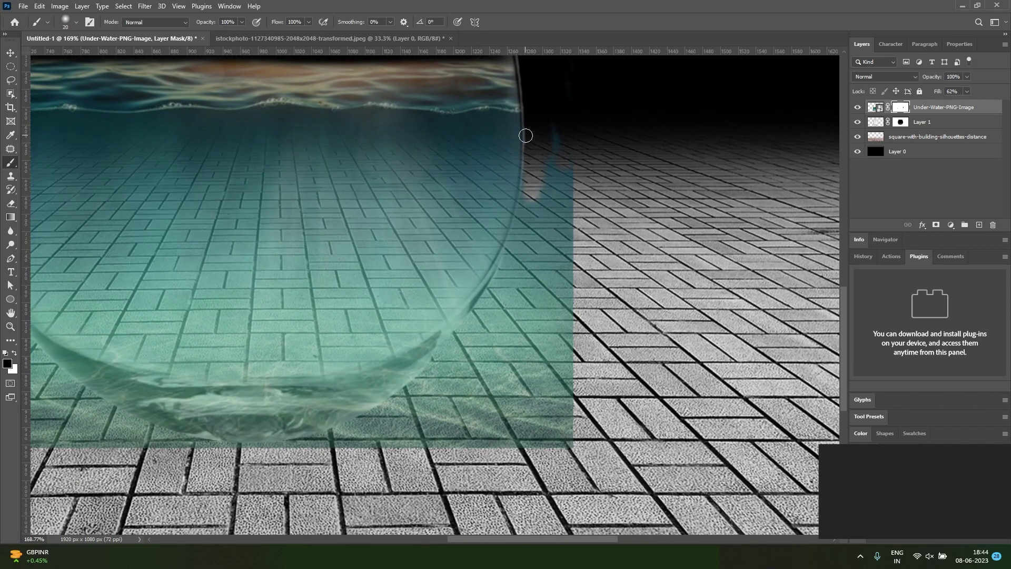
pyautogui.moveTo(523, 200); pyautogui.dragTo(468, 324)
pyautogui.moveTo(432, 362)
pyautogui.mouseDown()
pyautogui.moveTo(373, 418)
pyautogui.moveTo(282, 446)
pyautogui.mouseUp()
pyautogui.moveTo(393, 400); pyautogui.dragTo(495, 290)
# Step: Mask the water along the outer left edge of the underwater image beside the glass's lower left curve
pyautogui.moveTo(542, 249)
pyautogui.mouseDown()
pyautogui.moveTo(457, 312)
pyautogui.moveTo(343, 336)
pyautogui.moveTo(248, 321)
pyautogui.moveTo(165, 278)
pyautogui.moveTo(374, 300)
pyautogui.mouseUp()
pyautogui.moveTo(215, 144)
pyautogui.mouseDown()
pyautogui.moveTo(214, 176)
pyautogui.moveTo(320, 328)
pyautogui.mouseUp()
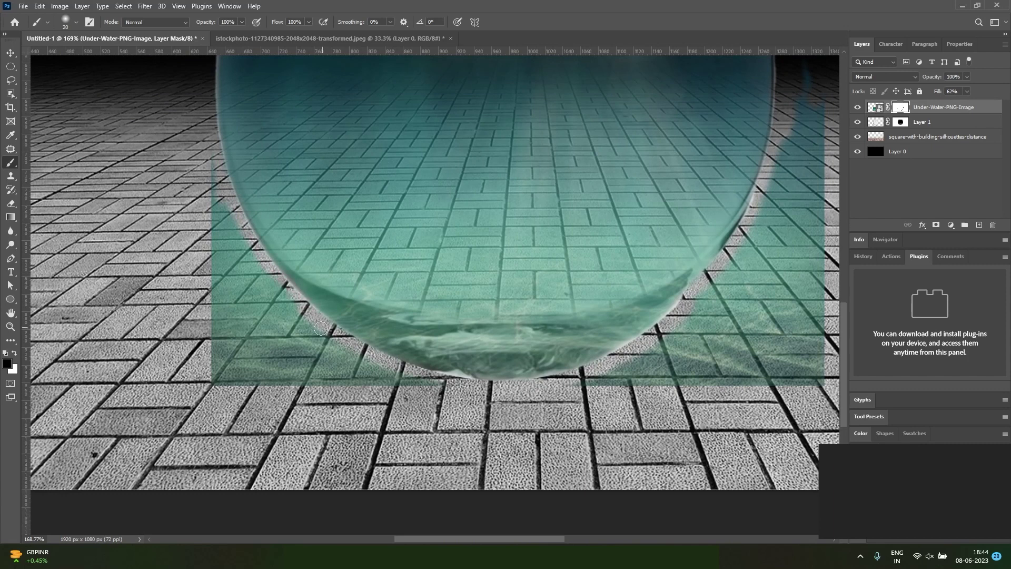
pyautogui.moveTo(207, 154)
pyautogui.mouseDown()
pyautogui.moveTo(205, 222)
pyautogui.moveTo(231, 355)
pyautogui.moveTo(203, 366)
pyautogui.moveTo(220, 383)
pyautogui.mouseUp()
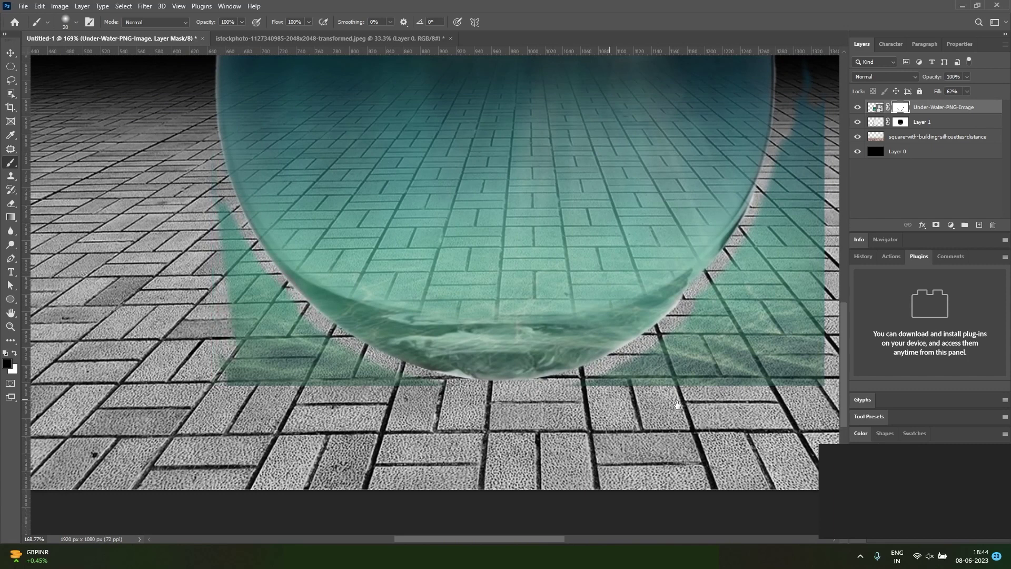
# Step: Clear the remaining water outside the lower right and lower left of the glass with a larger hard round 35 px brush
pyautogui.hscroll(6, 618, 224)
pyautogui.scroll(2, 617, 223)
pyautogui.press(']')
pyautogui.moveTo(603, 166)
pyautogui.mouseDown()
pyautogui.moveTo(617, 323)
pyautogui.moveTo(637, 300)
pyautogui.mouseUp()
pyautogui.rightClick(618, 210)
pyautogui.doubleClick(627, 240)
pyautogui.moveTo(595, 242)
pyautogui.mouseDown()
pyautogui.moveTo(536, 360)
pyautogui.moveTo(480, 424)
pyautogui.moveTo(355, 478)
pyautogui.moveTo(401, 479)
pyautogui.moveTo(623, 392)
pyautogui.moveTo(640, 231)
pyautogui.moveTo(460, 450)
pyautogui.moveTo(467, 461)
pyautogui.moveTo(597, 331)
pyautogui.moveTo(492, 431)
pyautogui.moveTo(674, 344)
pyautogui.moveTo(602, 369)
pyautogui.moveTo(635, 324)
pyautogui.moveTo(651, 353)
pyautogui.moveTo(526, 434)
pyautogui.moveTo(517, 471)
pyautogui.moveTo(628, 473)
pyautogui.mouseUp()
pyautogui.moveTo(226, 440); pyautogui.dragTo(583, 327)
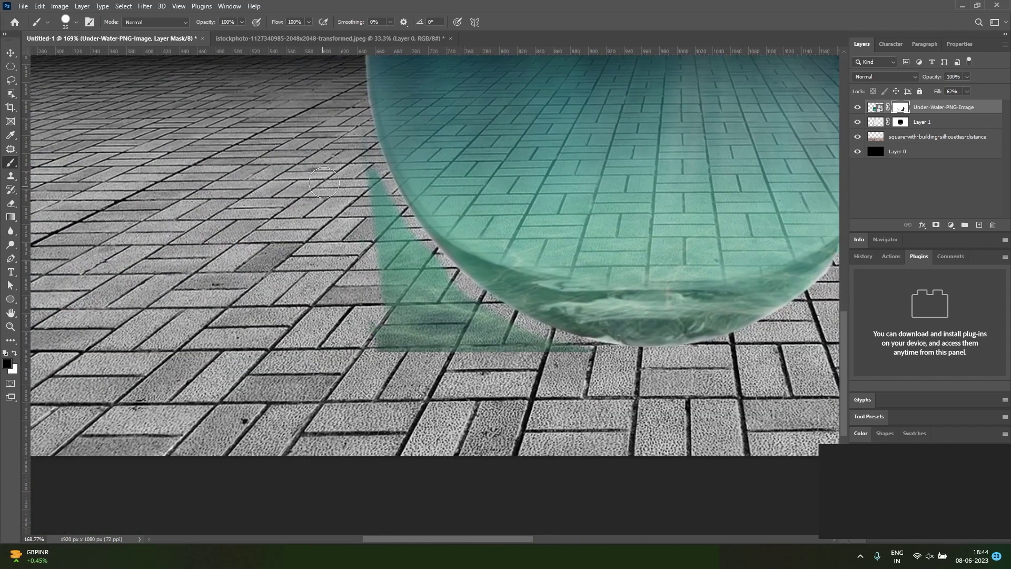
pyautogui.moveTo(351, 124)
pyautogui.mouseDown()
pyautogui.moveTo(373, 221)
pyautogui.moveTo(378, 318)
pyautogui.moveTo(392, 348)
pyautogui.moveTo(450, 362)
pyautogui.moveTo(588, 363)
pyautogui.moveTo(502, 335)
pyautogui.moveTo(445, 300)
pyautogui.moveTo(401, 262)
pyautogui.moveTo(363, 178)
pyautogui.moveTo(494, 332)
pyautogui.moveTo(371, 284)
pyautogui.moveTo(397, 301)
pyautogui.mouseUp()
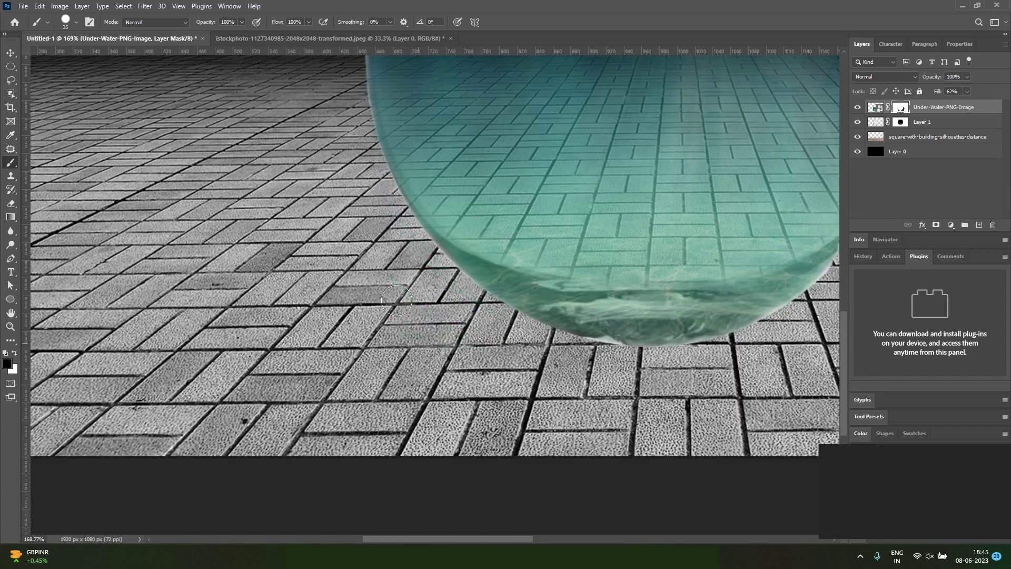
# Step: Raise the underwater layer's fill to 100% and deselect it
pyautogui.press('v')
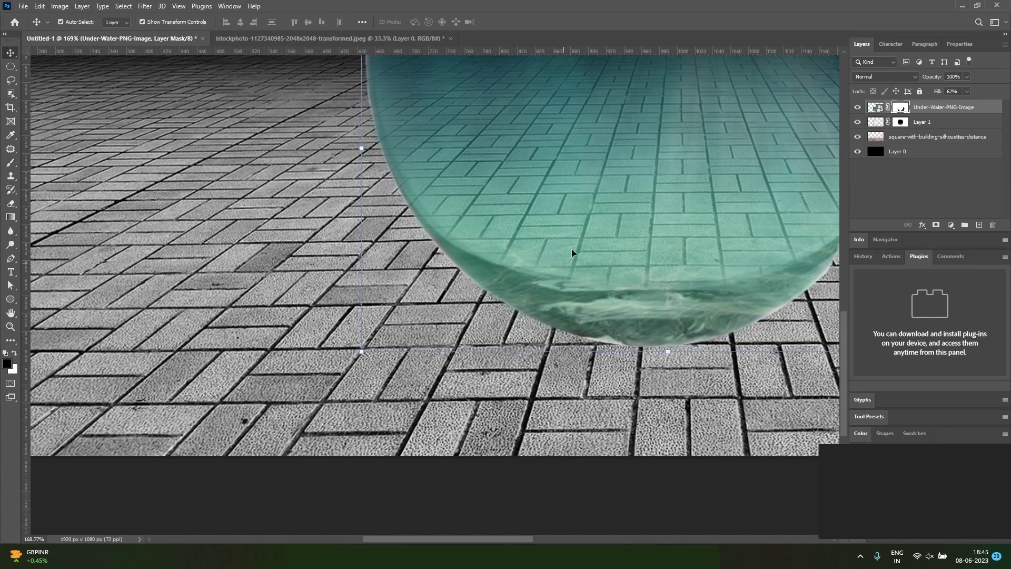
pyautogui.keyDown('ctrl'); pyautogui.keyDown('alt'); pyautogui.click(571, 248); pyautogui.keyUp('alt'); pyautogui.keyUp('ctrl')
pyautogui.moveTo(662, 185); pyautogui.dragTo(512, 281)
pyautogui.hotkey('ctrl', '-')
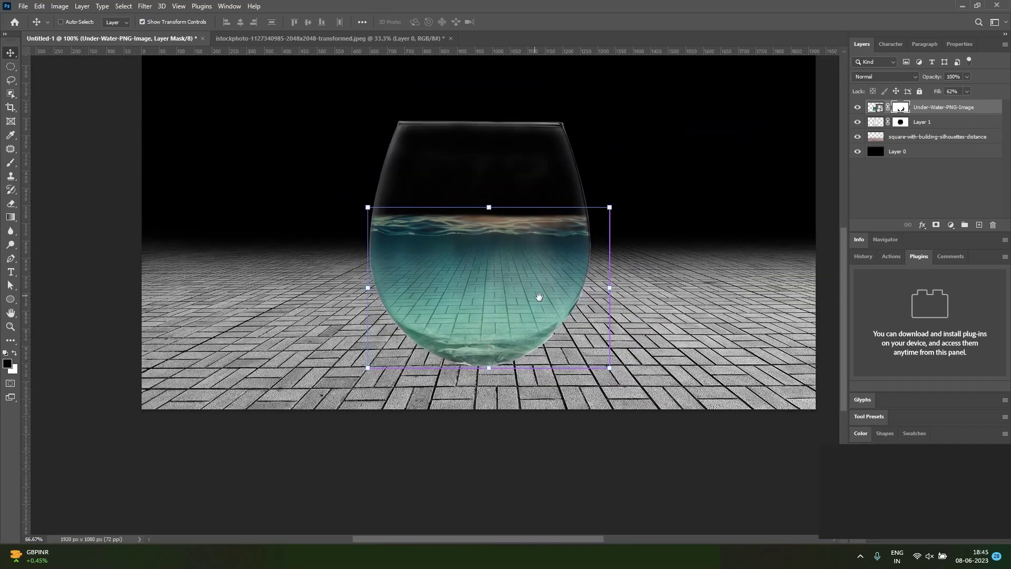
pyautogui.click(969, 93)
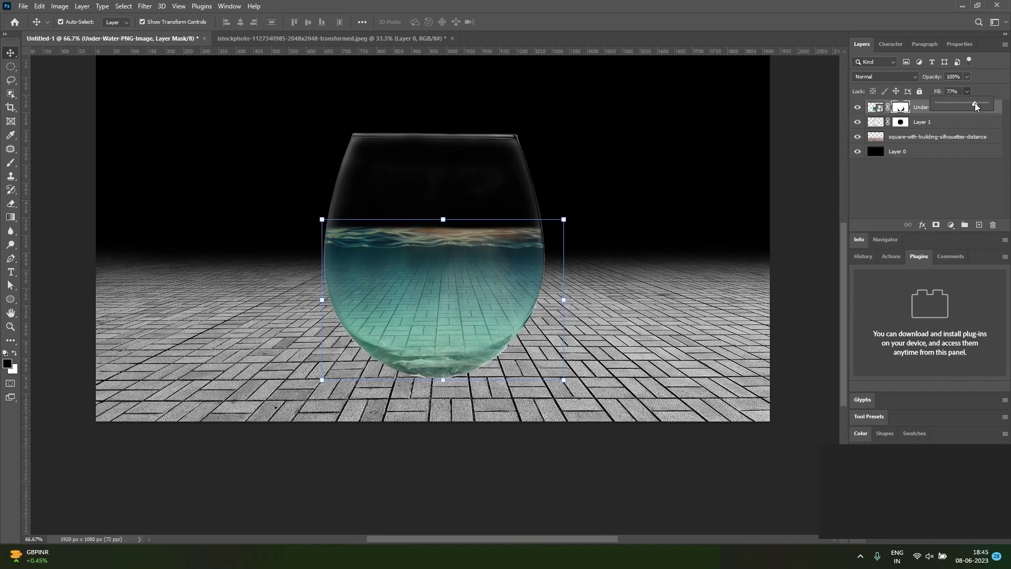
pyautogui.moveTo(974, 103); pyautogui.dragTo(990, 105)
pyautogui.click(608, 441)
pyautogui.moveTo(507, 308); pyautogui.dragTo(522, 305)
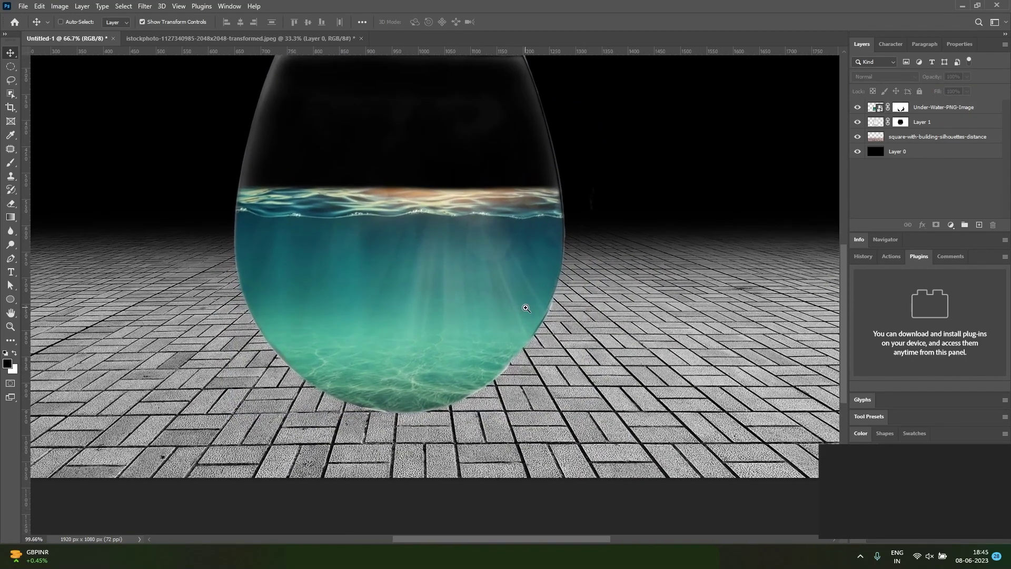
pyautogui.click(876, 107)
pyautogui.click(569, 512)
pyautogui.scroll(2, 674, 285)
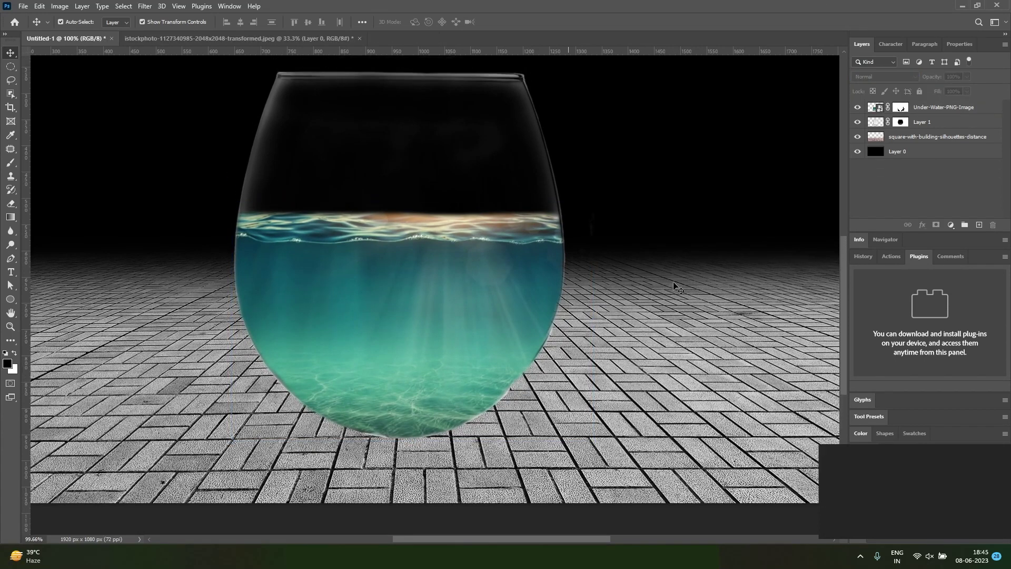
# Step: Apply a Hue/Saturation adjustment with hue +7 to the Under-Water-PNG-Image layer
pyautogui.click(60, 6)
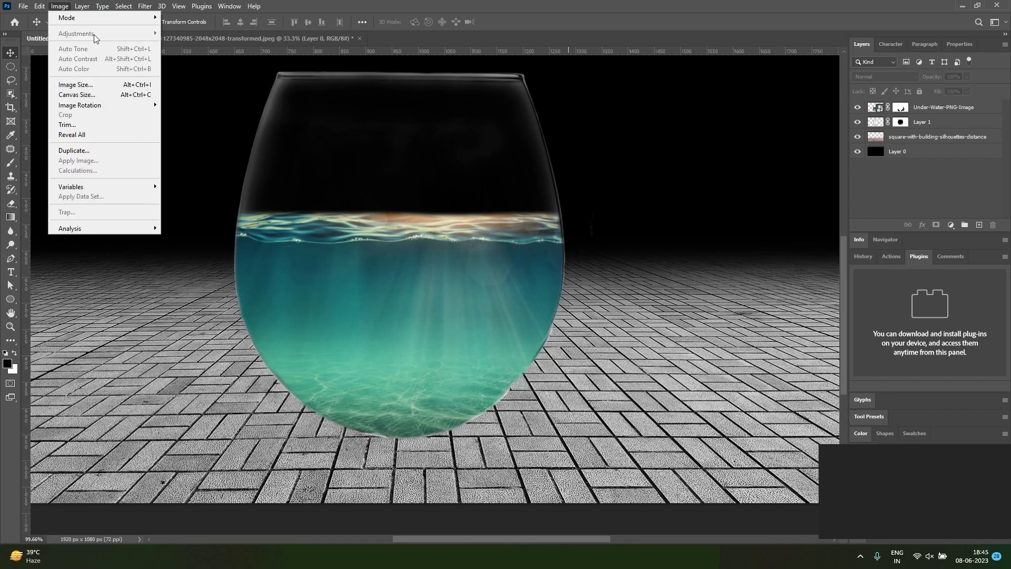
pyautogui.click(869, 107)
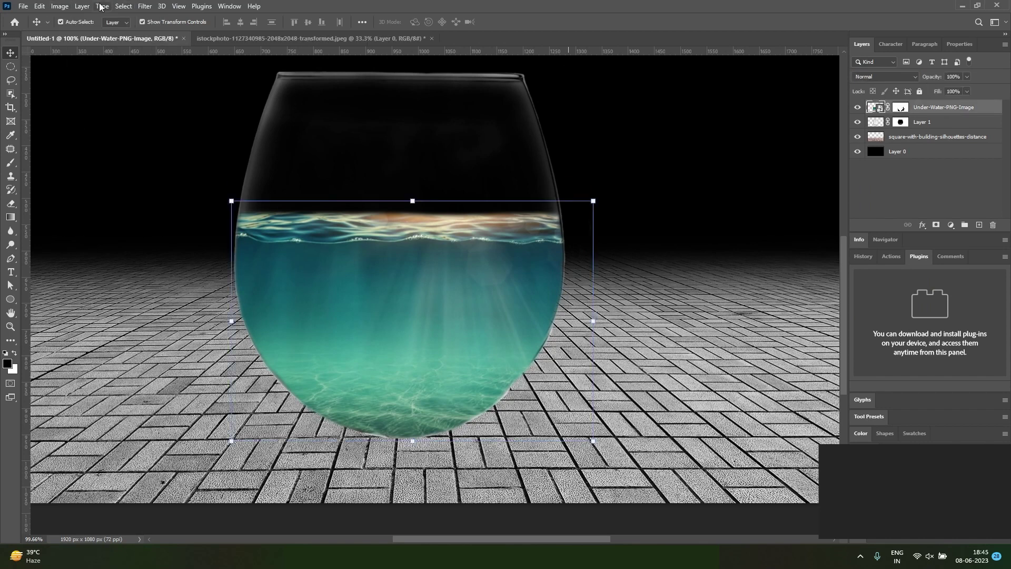
pyautogui.click(59, 6)
pyautogui.moveTo(80, 36)
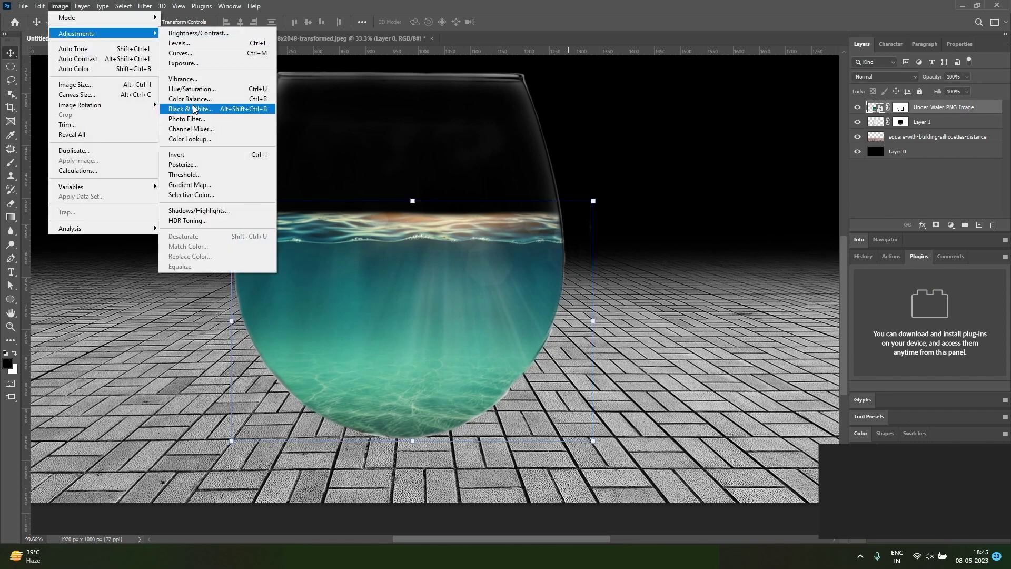
pyautogui.click(195, 89)
pyautogui.moveTo(722, 185); pyautogui.dragTo(725, 184)
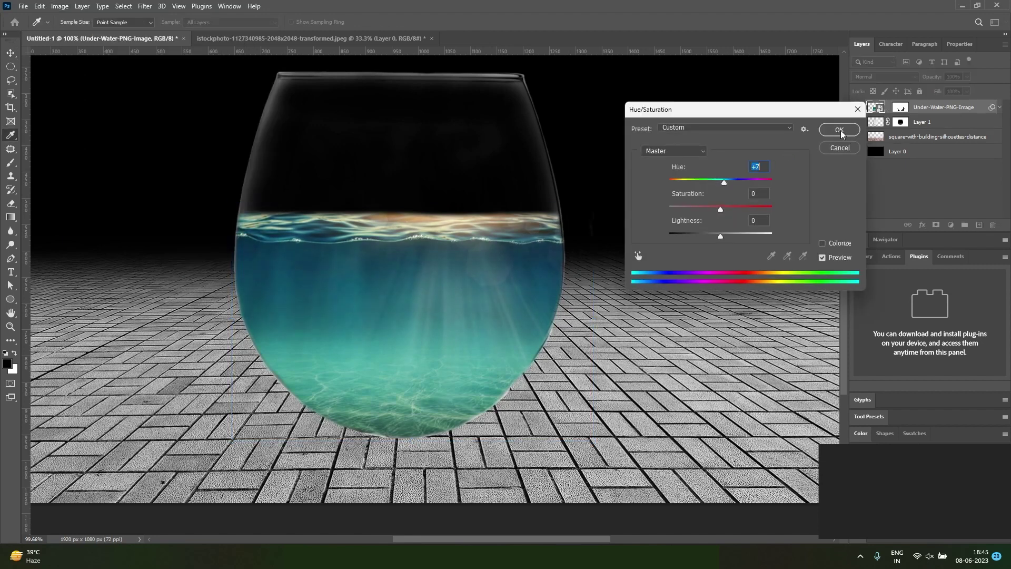
pyautogui.click(841, 131)
# Step: Place the Big-mountain image in the composite and move its layer above the underwater layer
pyautogui.click(696, 301)
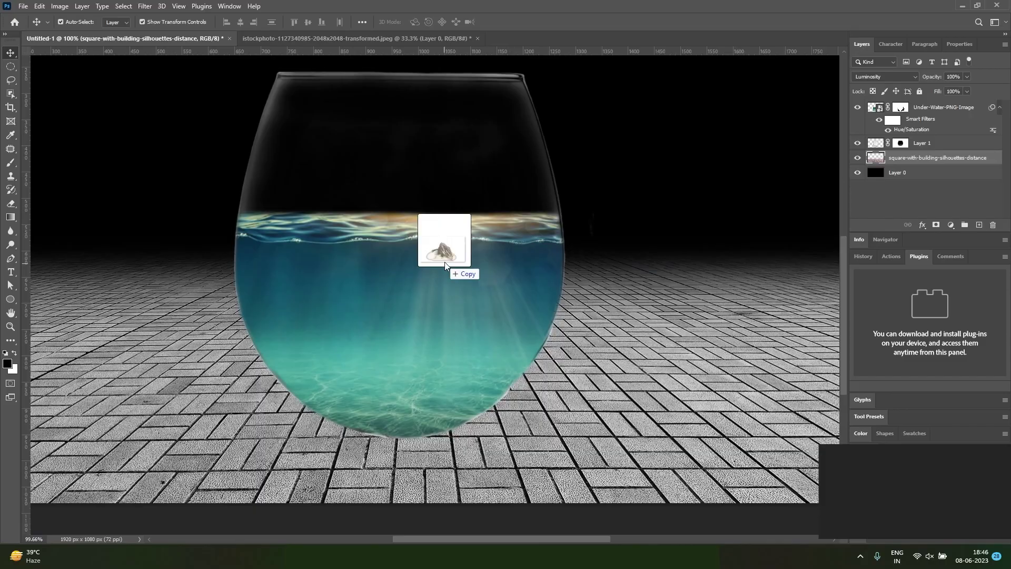
pyautogui.moveTo(445, 261); pyautogui.dragTo(444, 263)
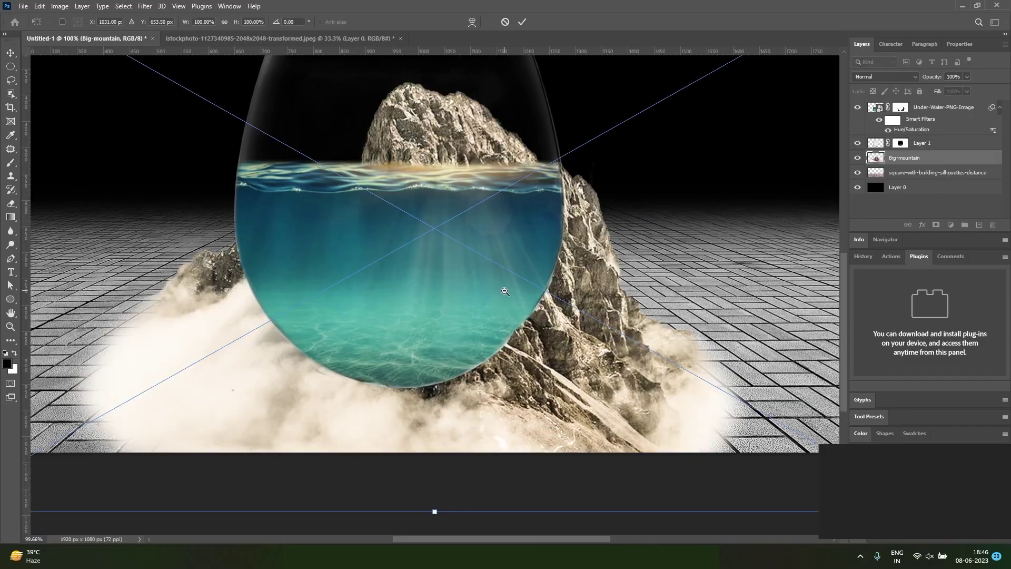
pyautogui.keyDown('alt'); pyautogui.click(504, 291); pyautogui.keyUp('alt')
pyautogui.press('Return')
pyautogui.moveTo(898, 157); pyautogui.dragTo(892, 106)
# Step: Scale the mountain to 40.36%, position it at the bottom of the bowl and set its fill to 64%
pyautogui.moveTo(598, 358); pyautogui.dragTo(581, 314)
pyautogui.moveTo(699, 418); pyautogui.dragTo(480, 229)
pyautogui.moveTo(819, 419); pyautogui.dragTo(616, 305)
pyautogui.moveTo(469, 275); pyautogui.dragTo(468, 361)
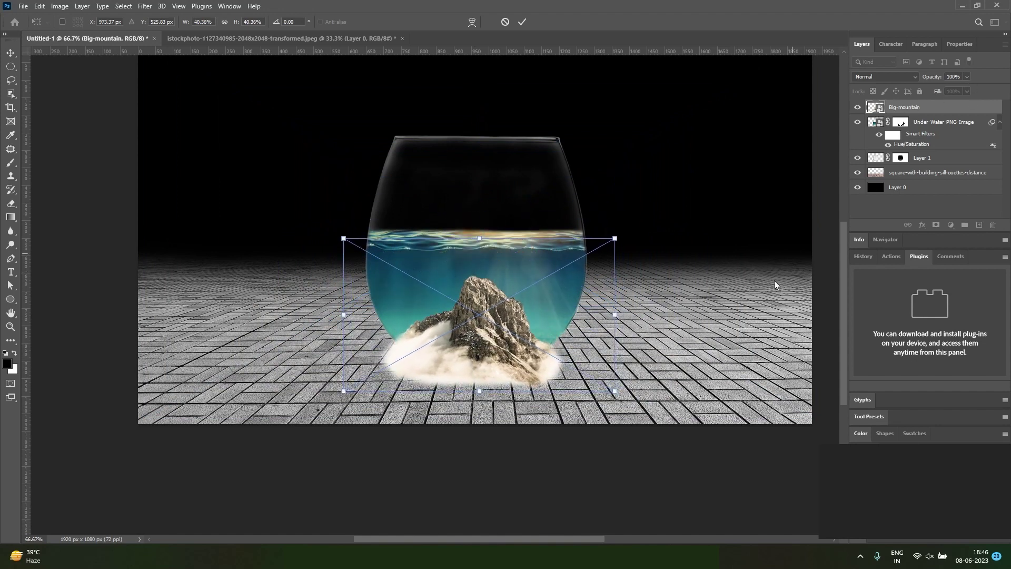
pyautogui.press('Return')
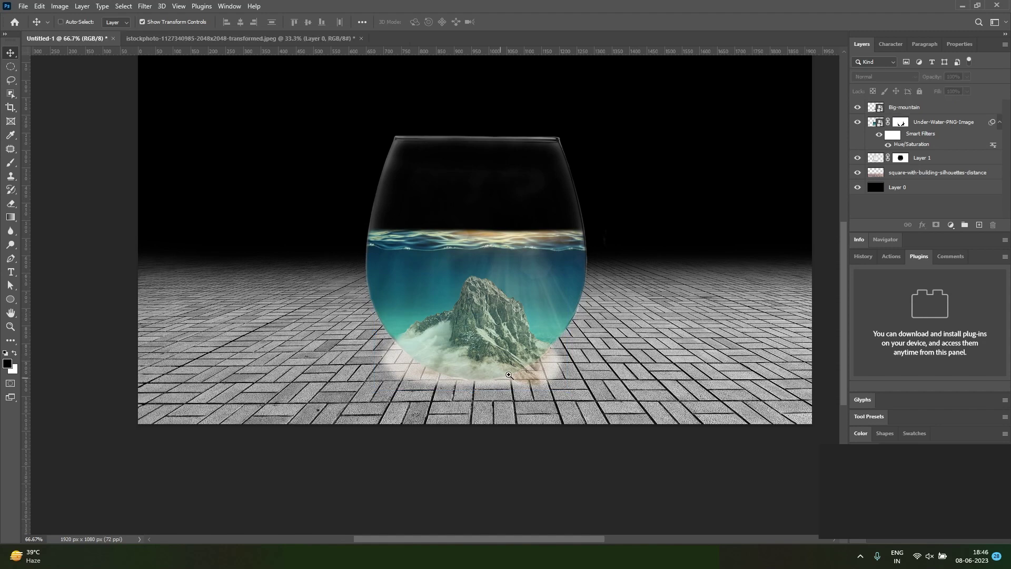
# Step: Scale the mountain down a little further and fit it into the curved base of the bowl
pyautogui.moveTo(509, 375); pyautogui.dragTo(539, 380)
pyautogui.click(595, 392)
pyautogui.moveTo(644, 417); pyautogui.dragTo(619, 394)
pyautogui.moveTo(486, 334)
pyautogui.mouseDown()
pyautogui.moveTo(481, 342)
pyautogui.moveTo(476, 322)
pyautogui.moveTo(477, 332)
pyautogui.mouseUp()
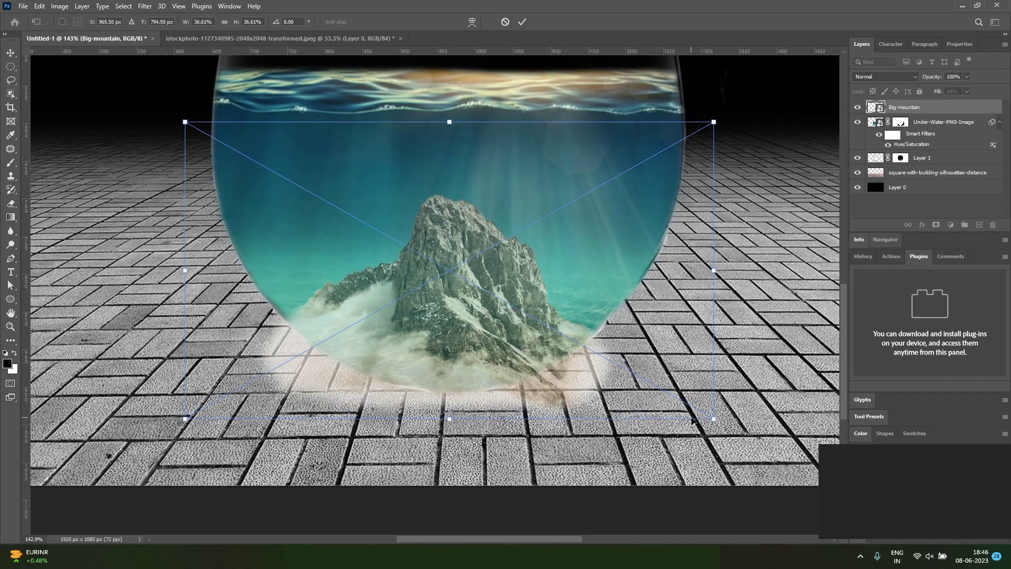
pyautogui.moveTo(713, 419); pyautogui.dragTo(693, 418)
pyautogui.moveTo(472, 323); pyautogui.dragTo(471, 320)
pyautogui.press('Return')
pyautogui.click(670, 352)
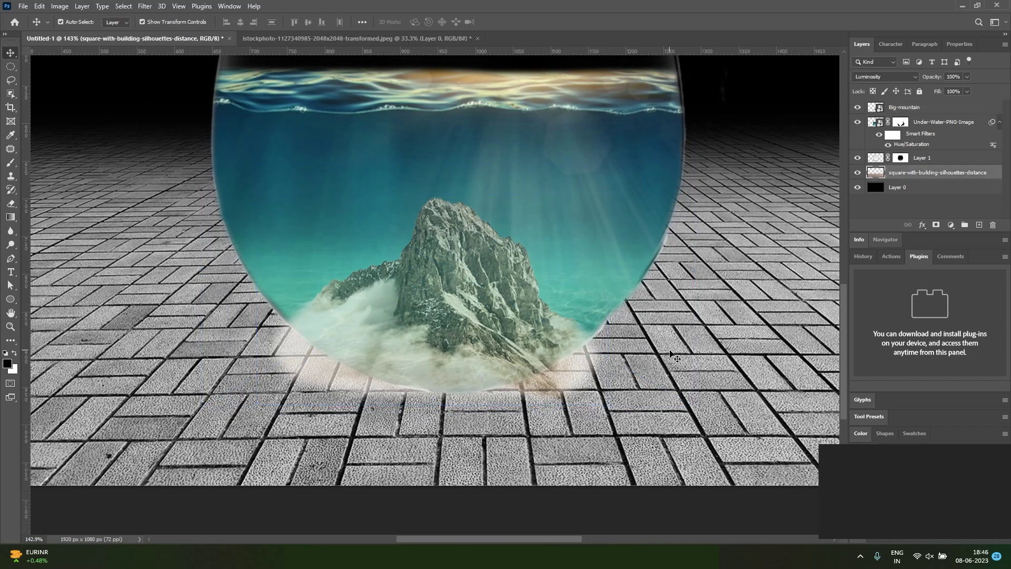
# Step: Add a layer mask to the Big-mountain layer
pyautogui.click(580, 372)
pyautogui.scroll(2, 416, 373)
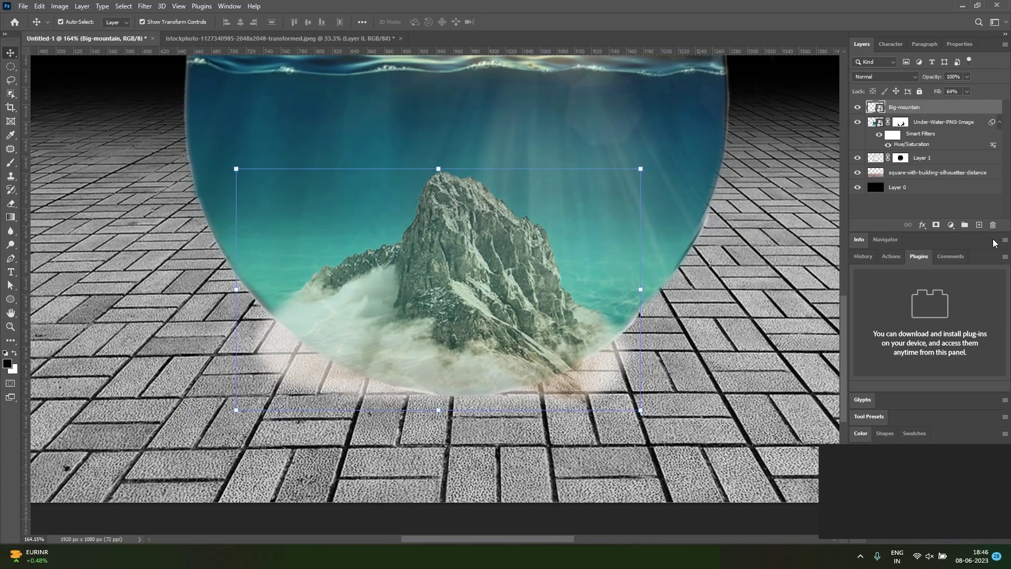
pyautogui.click(935, 225)
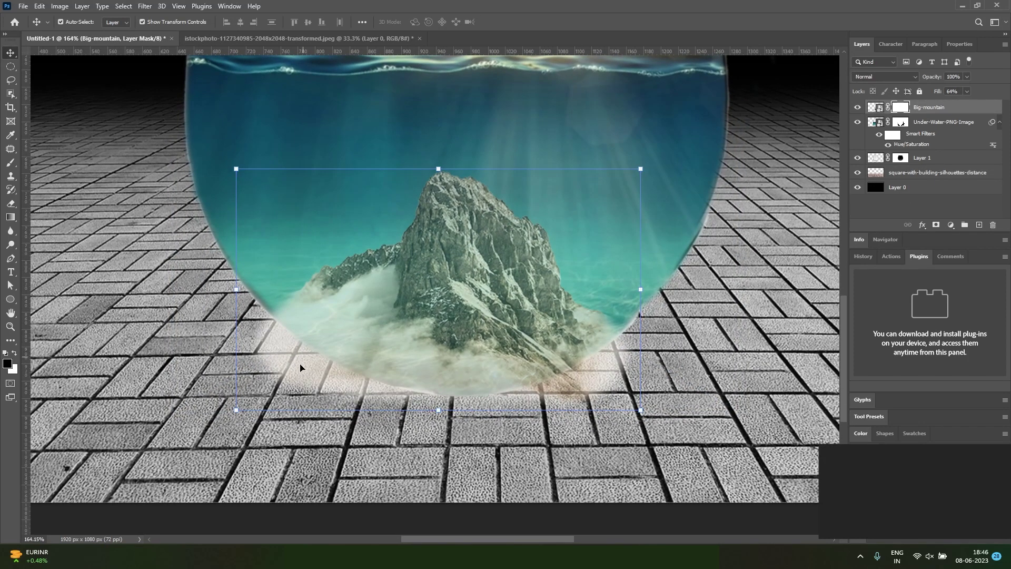
# Step: Mask the mountain image in a thin line along the bowl's lower rim using a soft 9 px black brush
pyautogui.press('b')
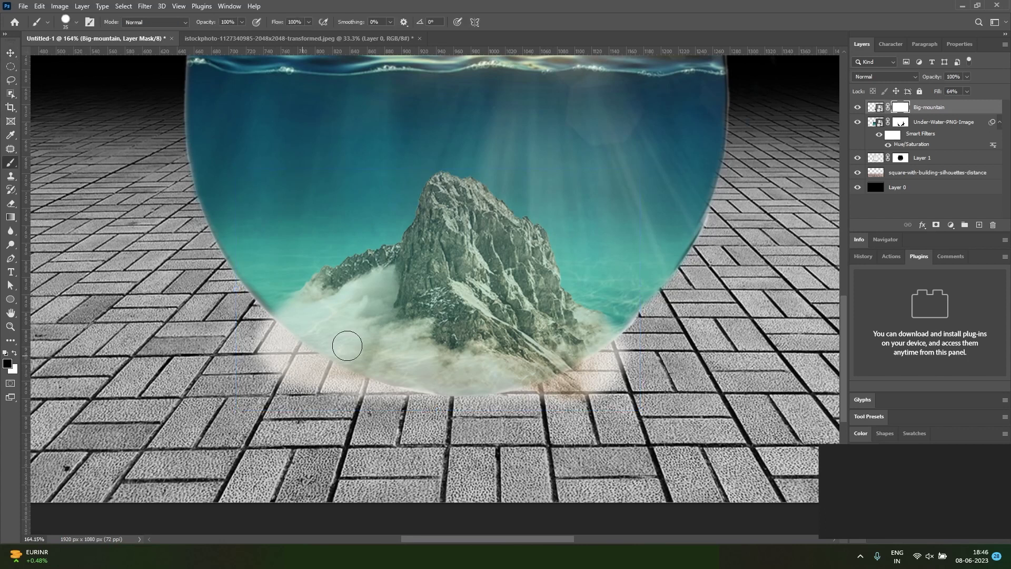
pyautogui.press('[')
pyautogui.press('[')
pyautogui.press('[')
pyautogui.press('[')
pyautogui.press('[')
pyautogui.press('[')
pyautogui.scroll(2, 297, 343)
pyautogui.rightClick(297, 342)
pyautogui.press('Escape')
pyautogui.moveTo(290, 337)
pyautogui.mouseDown()
pyautogui.moveTo(323, 361)
pyautogui.moveTo(257, 317)
pyautogui.moveTo(370, 385)
pyautogui.moveTo(507, 416)
pyautogui.mouseUp()
pyautogui.moveTo(773, 352); pyautogui.dragTo(761, 352)
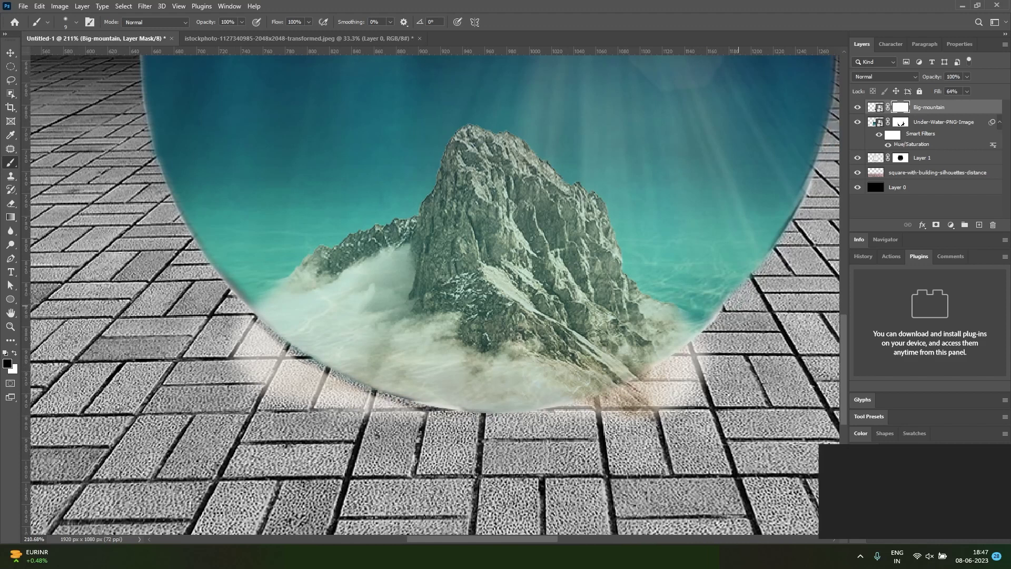
pyautogui.moveTo(685, 348)
pyautogui.mouseDown()
pyautogui.moveTo(553, 406)
pyautogui.moveTo(464, 413)
pyautogui.moveTo(408, 400)
pyautogui.mouseUp()
pyautogui.moveTo(346, 383); pyautogui.dragTo(227, 332)
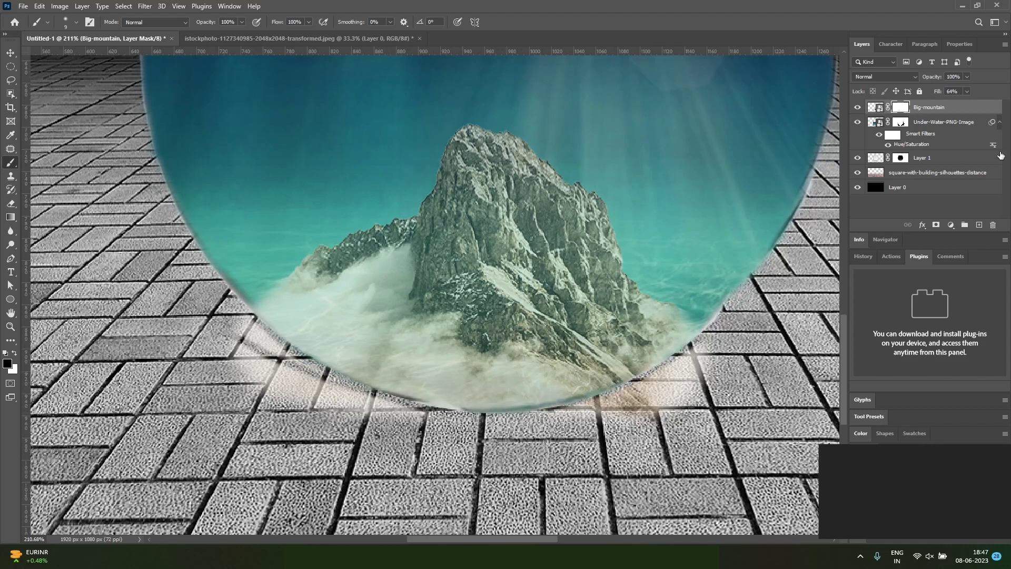
# Step: Set the mountain layer's fill to 100% and mask out the clouds and rock outside the bowl with a 30 px brush
pyautogui.click(967, 92)
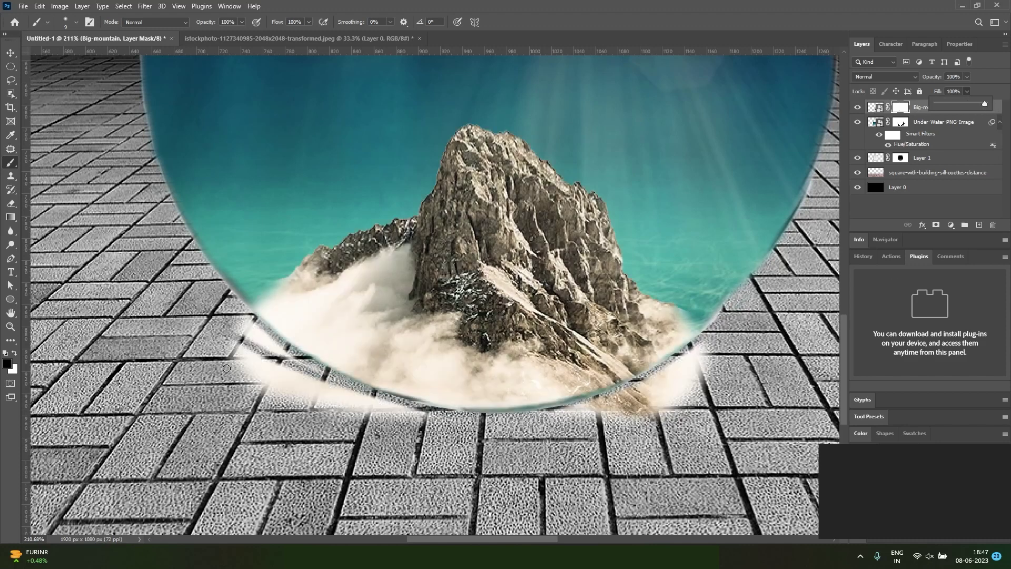
pyautogui.rightClick(226, 329)
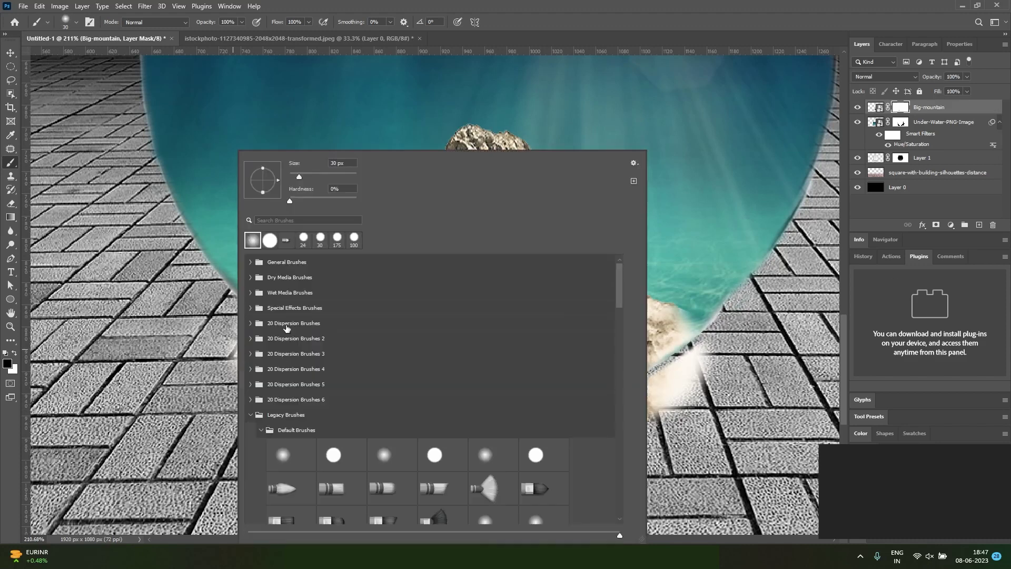
pyautogui.click(191, 304)
pyautogui.moveTo(216, 325)
pyautogui.mouseDown()
pyautogui.moveTo(258, 347)
pyautogui.moveTo(235, 320)
pyautogui.moveTo(256, 319)
pyautogui.moveTo(276, 358)
pyautogui.moveTo(297, 371)
pyautogui.moveTo(381, 419)
pyautogui.moveTo(456, 437)
pyautogui.moveTo(224, 343)
pyautogui.moveTo(316, 400)
pyautogui.mouseUp()
pyautogui.moveTo(577, 446); pyautogui.dragTo(521, 429)
pyautogui.moveTo(679, 300)
pyautogui.mouseDown()
pyautogui.moveTo(615, 359)
pyautogui.moveTo(521, 398)
pyautogui.moveTo(659, 365)
pyautogui.mouseUp()
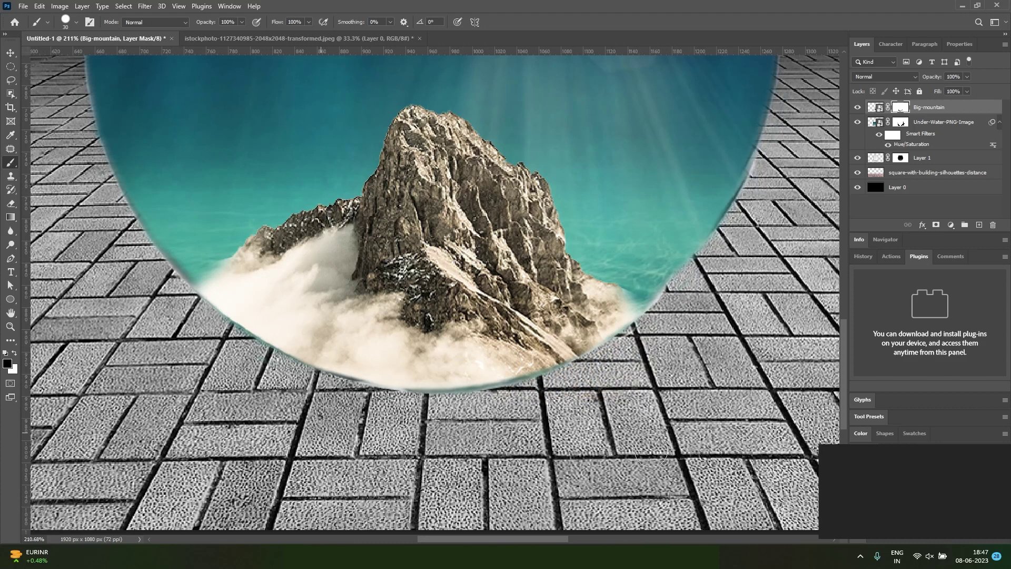
# Step: Nudge the masked mountain slightly right and down inside the bowl
pyautogui.press('v')
pyautogui.moveTo(502, 358); pyautogui.dragTo(505, 359)
pyautogui.click(613, 427)
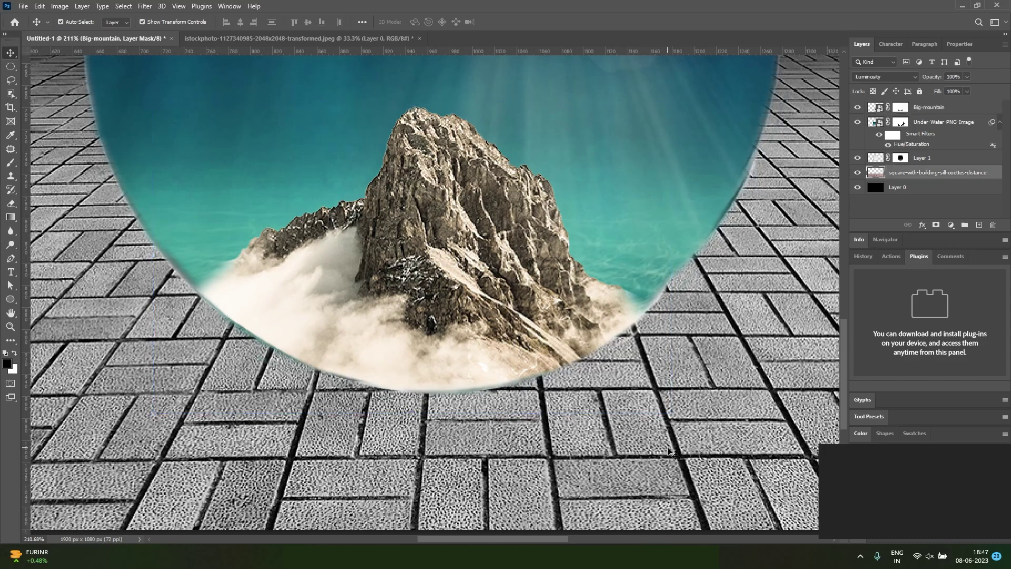
pyautogui.press('e')
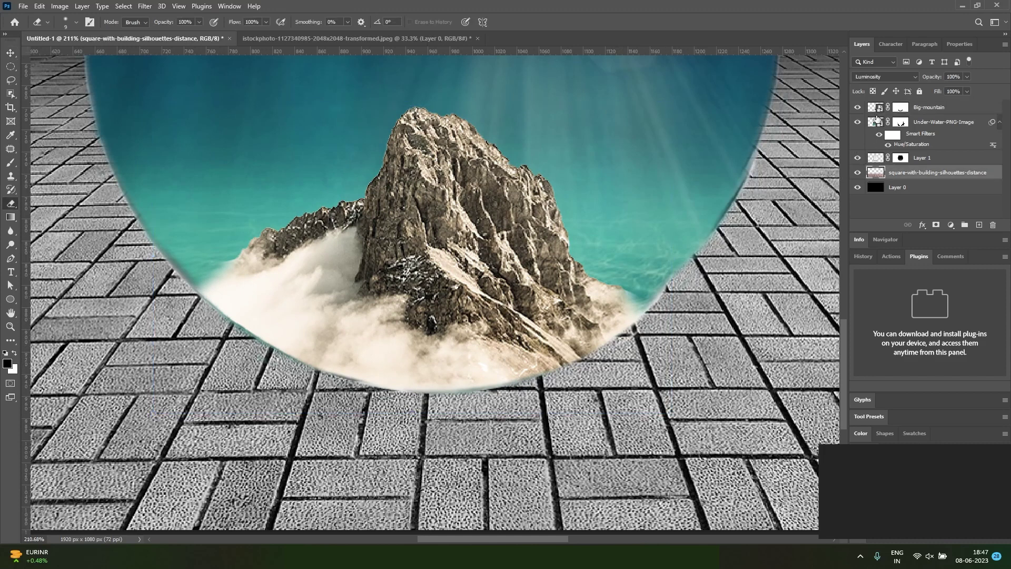
pyautogui.click(896, 112)
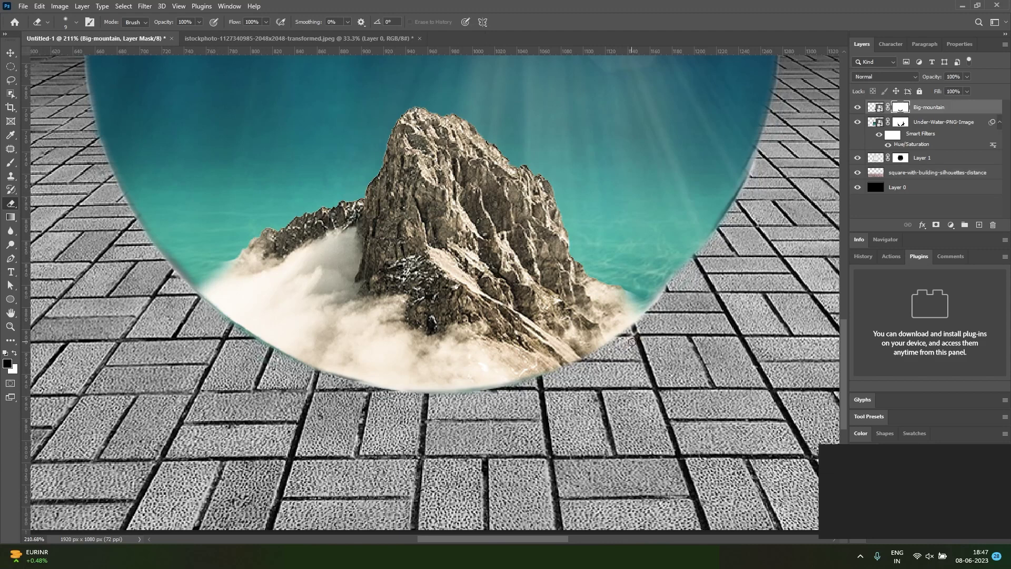
pyautogui.press('b')
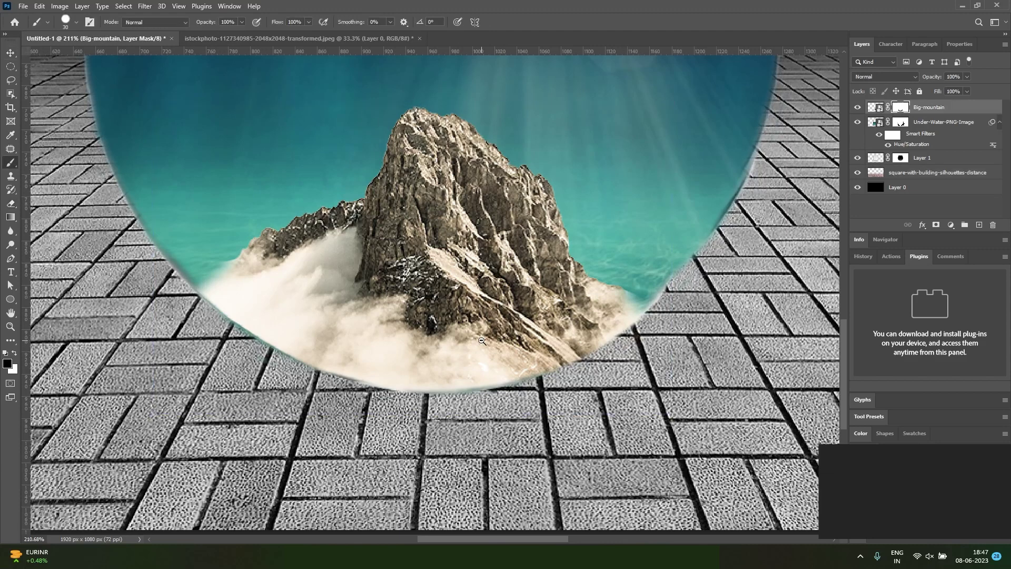
pyautogui.scroll(-5, 489, 343)
pyautogui.press('v')
pyautogui.click(519, 454)
pyautogui.scroll(2, 507, 472)
pyautogui.scroll(1, 456, 358)
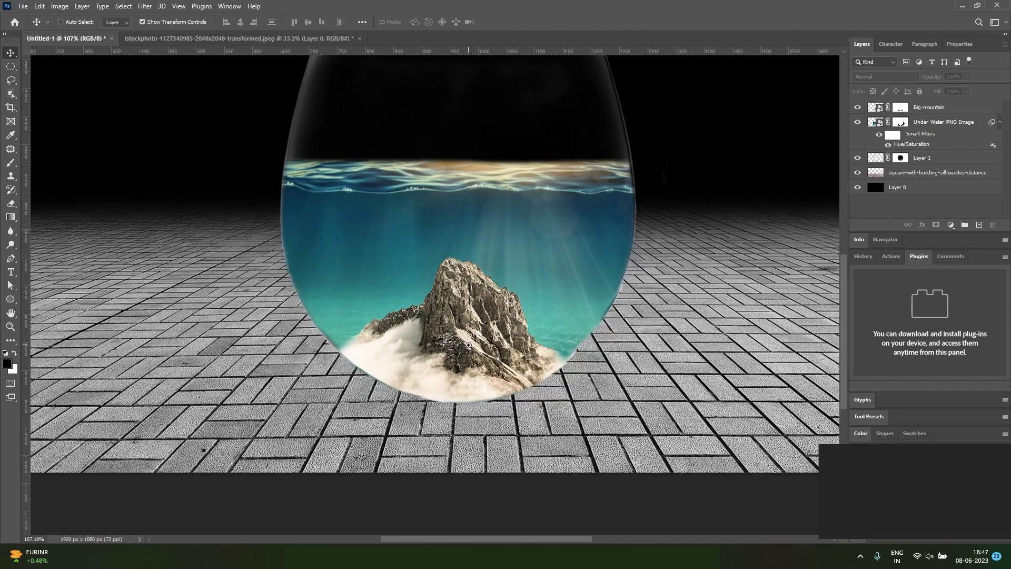
pyautogui.click(464, 349)
pyautogui.hotkey('ctrl', 't')
pyautogui.rightClick(464, 342)
pyautogui.click(490, 193)
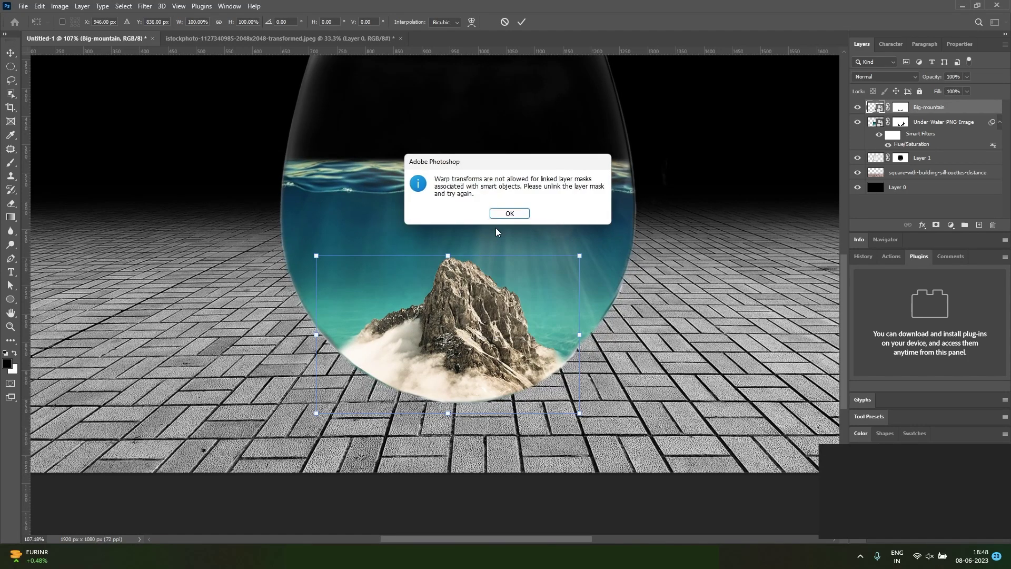
pyautogui.click(507, 214)
pyautogui.moveTo(400, 379); pyautogui.dragTo(416, 375)
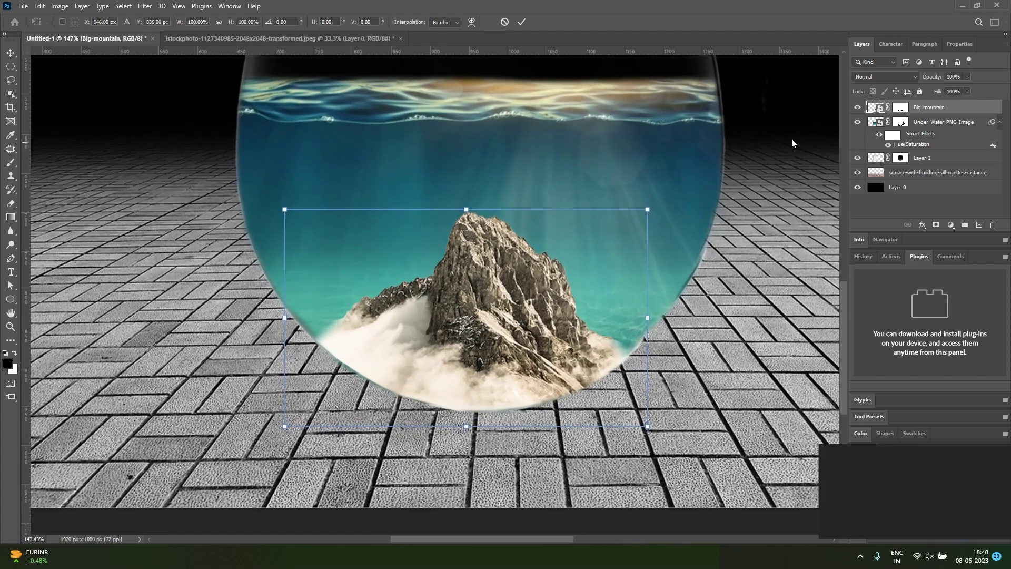
pyautogui.click(872, 108)
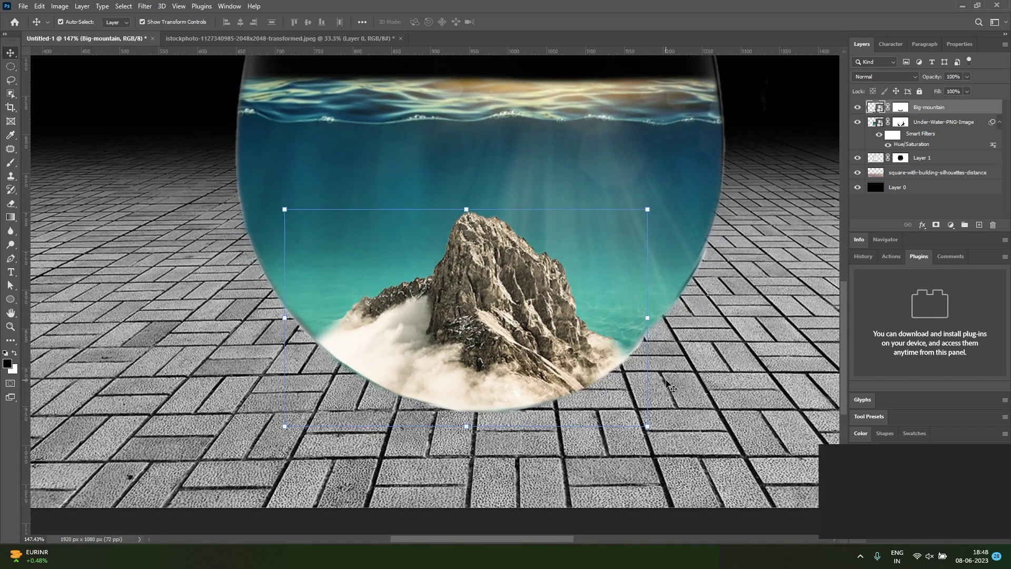
pyautogui.click(665, 397)
pyautogui.scroll(-4, 532, 330)
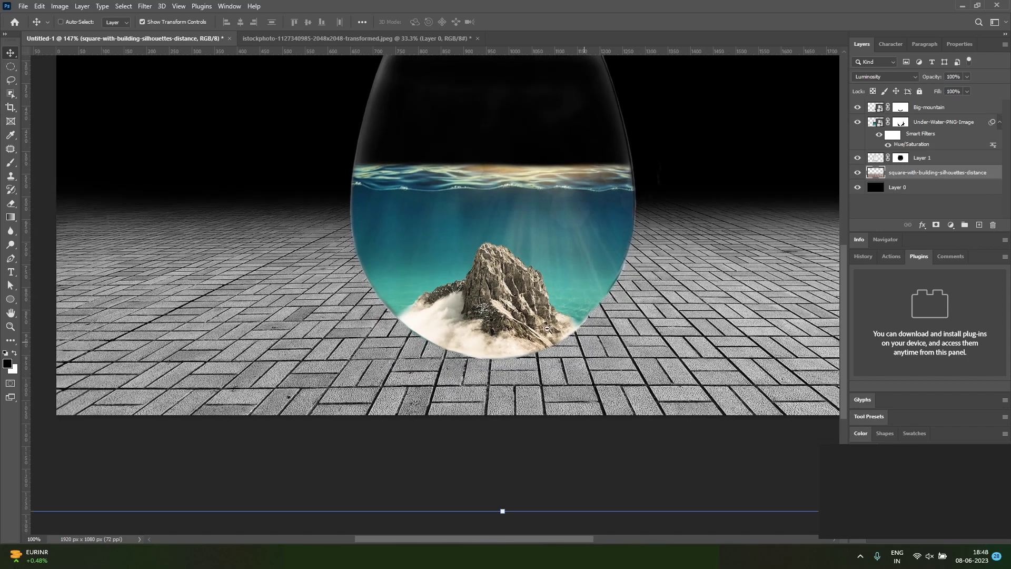
pyautogui.scroll(2, 532, 330)
pyautogui.moveTo(500, 274); pyautogui.dragTo(511, 307)
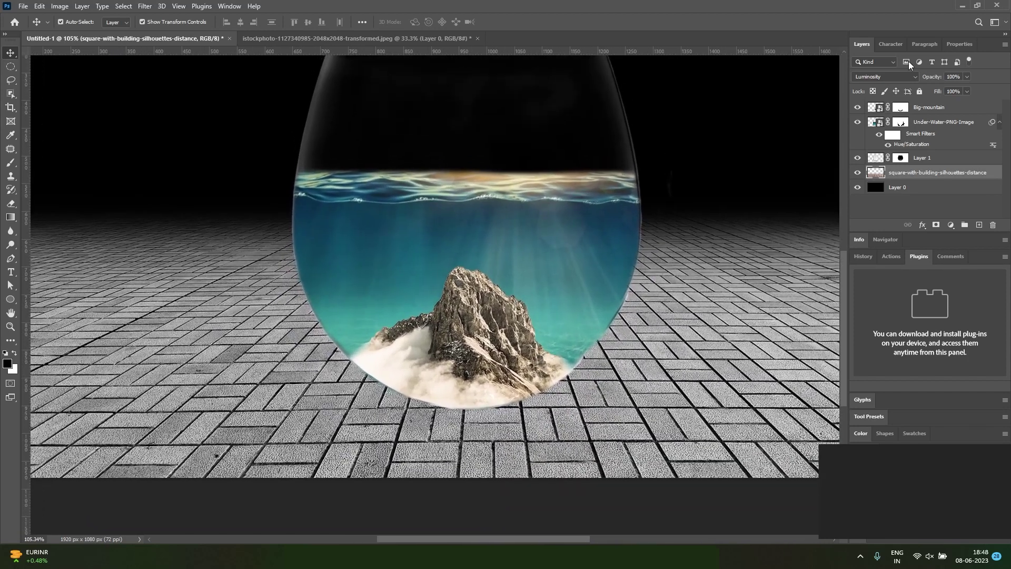
# Step: Apply a Hue/Saturation adjustment with a hue of +117 to the Big-mountain layer
pyautogui.click(875, 108)
pyautogui.click(59, 5)
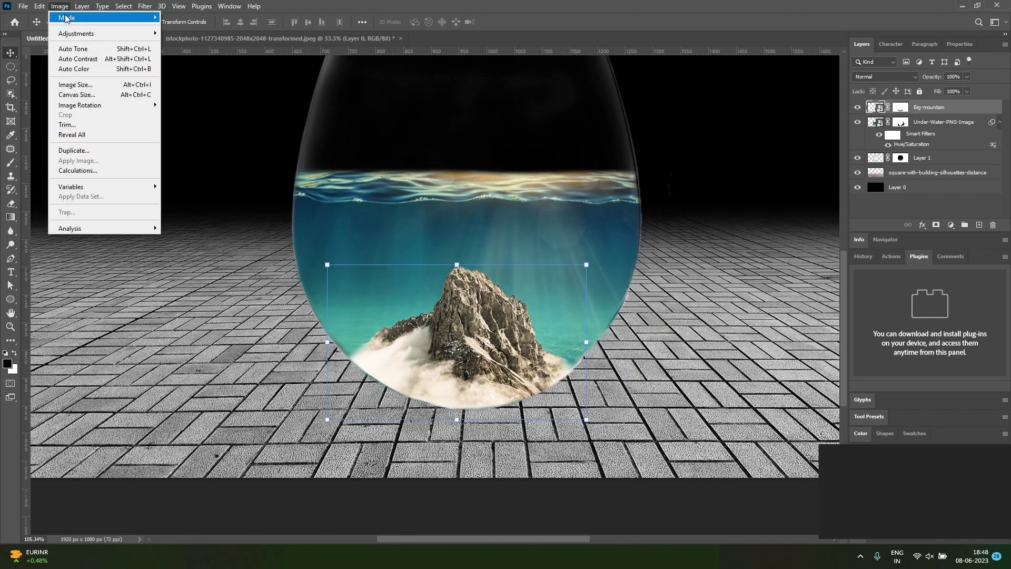
pyautogui.moveTo(82, 33)
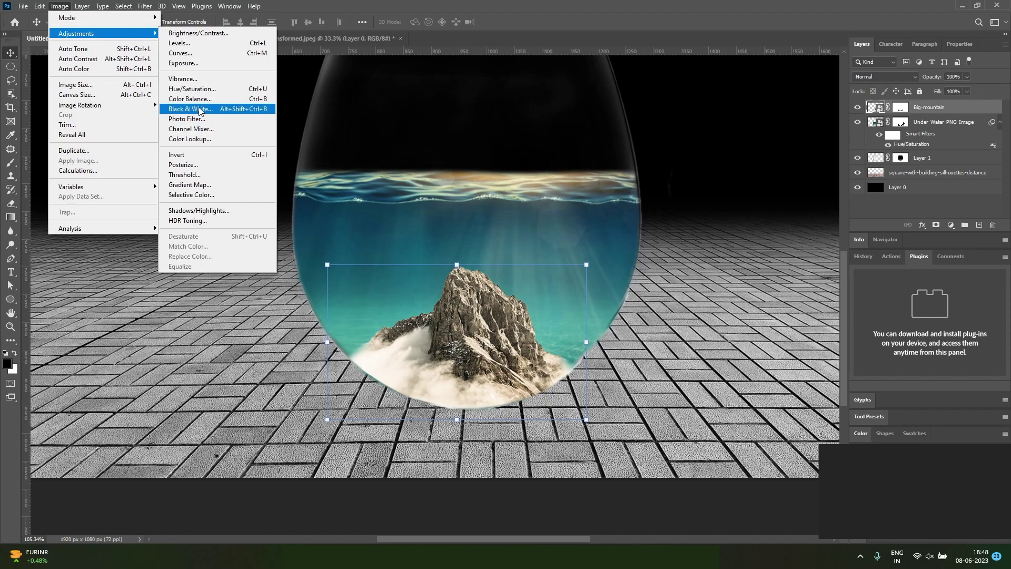
pyautogui.click(193, 89)
pyautogui.moveTo(722, 185); pyautogui.dragTo(760, 181)
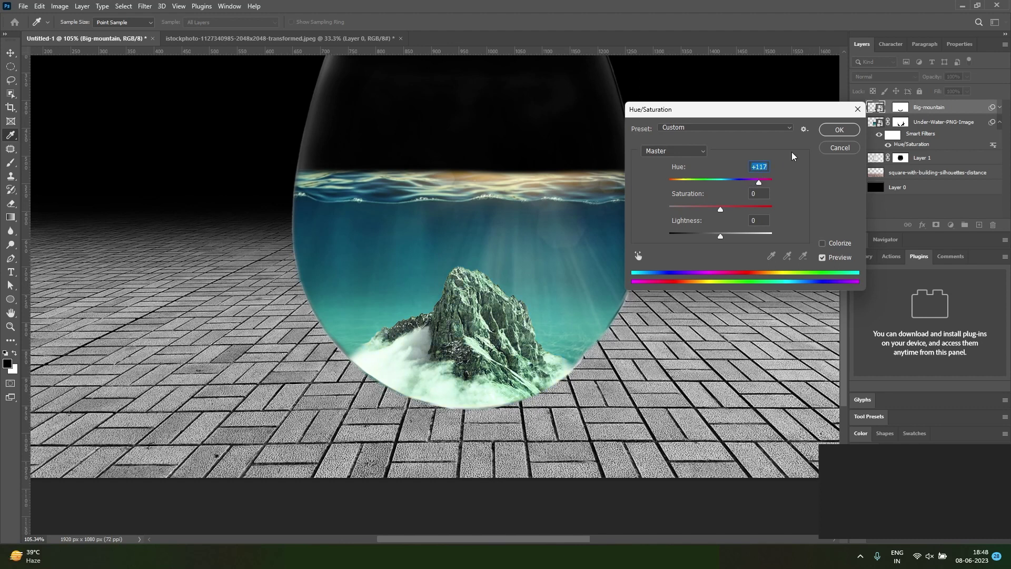
pyautogui.click(844, 132)
# Step: Place the coral reef image into the composite on top of all layers, scaled down over the water in the bowl
pyautogui.click(937, 193)
pyautogui.hotkey('alt', 'Tab')
pyautogui.hotkey('alt', 'Tab')
pyautogui.moveTo(241, 122); pyautogui.dragTo(436, 301)
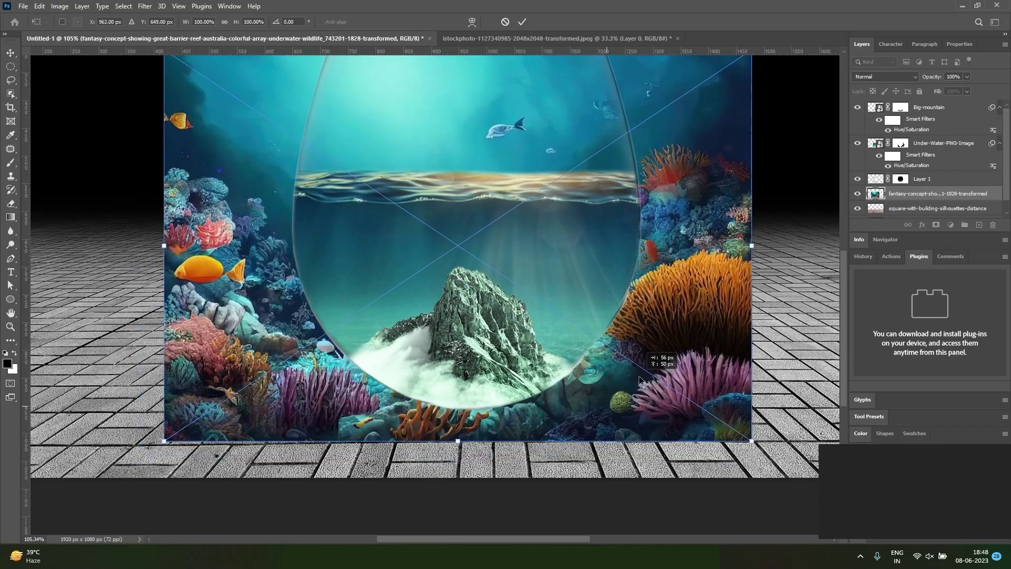
pyautogui.moveTo(765, 429); pyautogui.dragTo(586, 394)
pyautogui.moveTo(916, 192); pyautogui.dragTo(917, 105)
pyautogui.moveTo(524, 315); pyautogui.dragTo(515, 384)
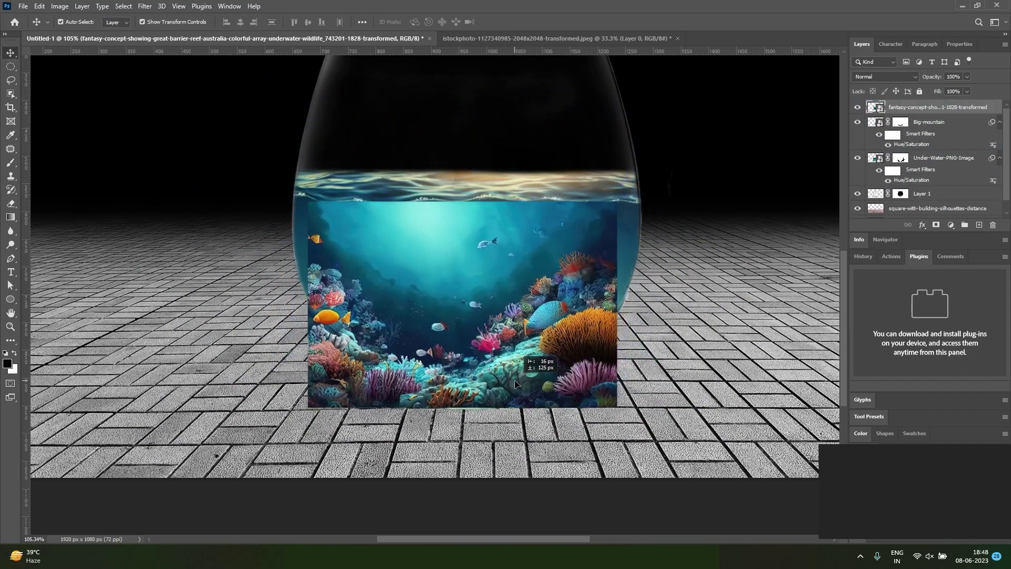
# Step: Move the reef layer beneath the mountain layer and scale it to about 58.6% so it spans the bowl's width
pyautogui.hotkey('ctrl', '[')
pyautogui.moveTo(604, 343); pyautogui.dragTo(618, 342)
pyautogui.moveTo(633, 405); pyautogui.dragTo(652, 418)
pyautogui.moveTo(625, 337)
pyautogui.mouseDown()
pyautogui.moveTo(611, 341)
pyautogui.moveTo(610, 326)
pyautogui.mouseUp()
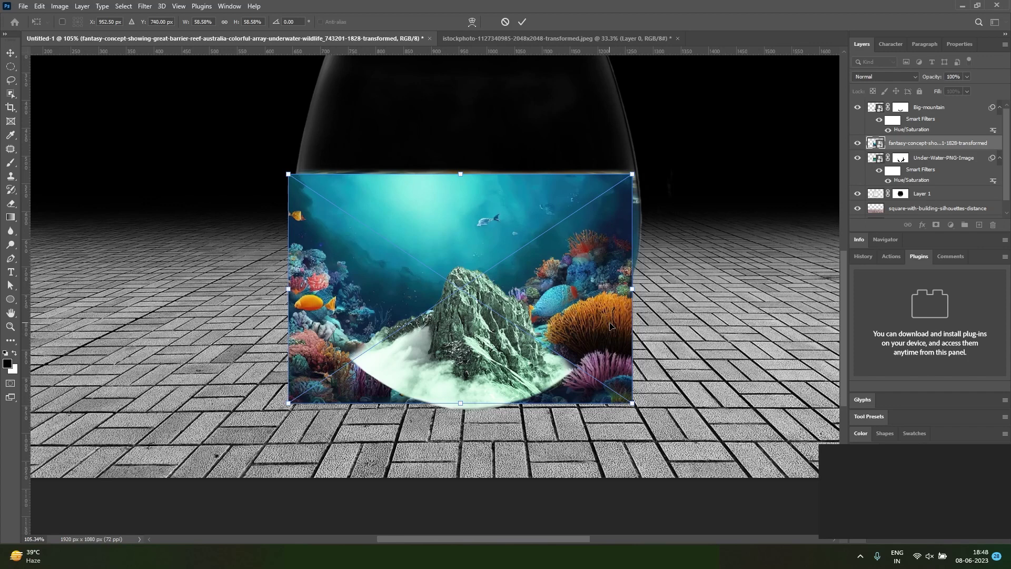
pyautogui.press('Return')
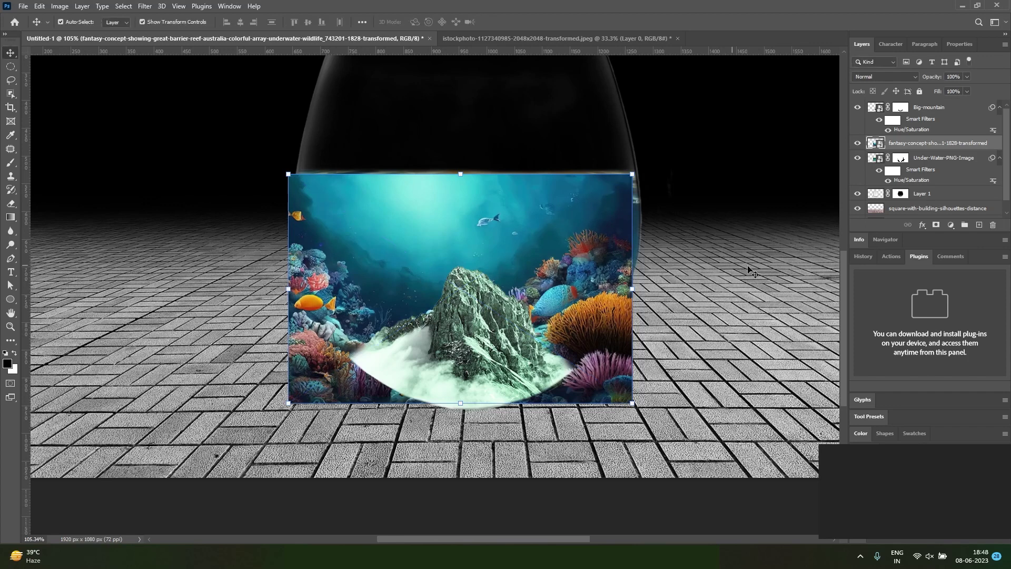
# Step: Duplicate the reef layer, keeping the original hidden, and add a layer mask to the copy
pyautogui.hotkey('ctrl', 'j')
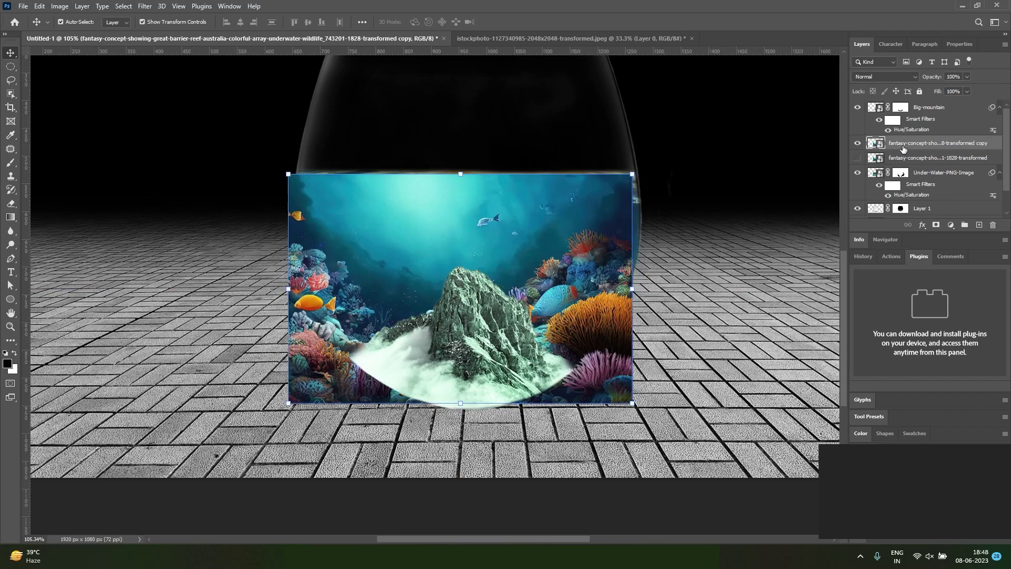
pyautogui.click(936, 225)
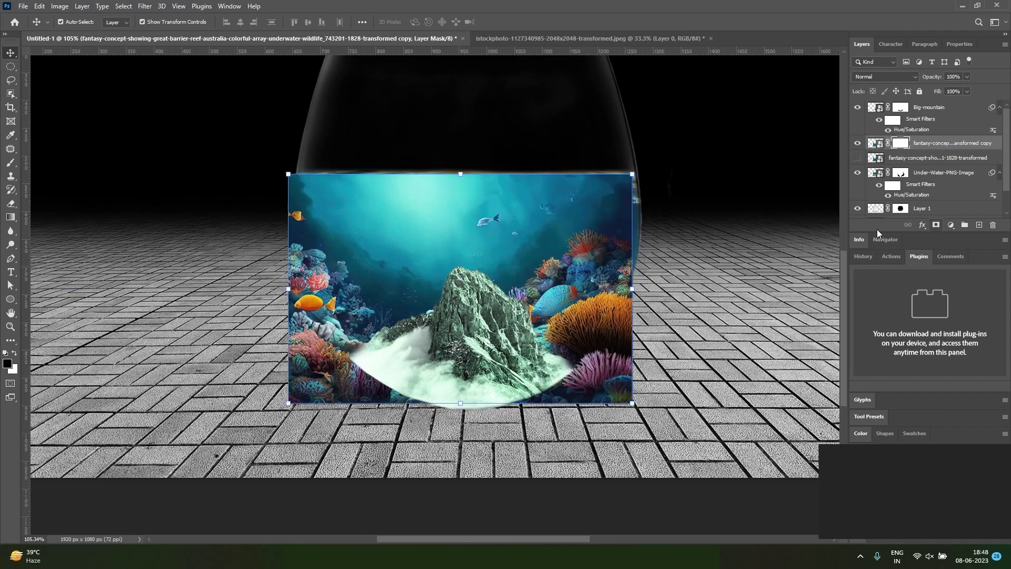
# Step: Set the reef copy's fill to 60%, enlarge it to about 104.5% and position it over the bowl's full width
pyautogui.moveTo(564, 251); pyautogui.dragTo(573, 243)
pyautogui.hotkey('ctrl', 't')
pyautogui.moveTo(641, 396); pyautogui.dragTo(646, 400)
pyautogui.moveTo(566, 283); pyautogui.dragTo(564, 278)
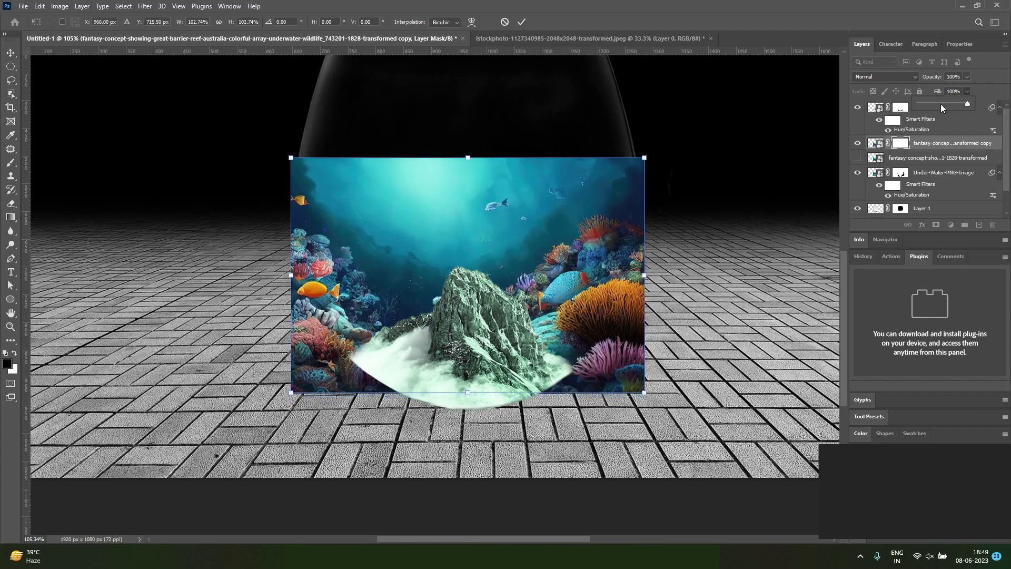
pyautogui.click(941, 104)
pyautogui.moveTo(945, 104); pyautogui.dragTo(948, 105)
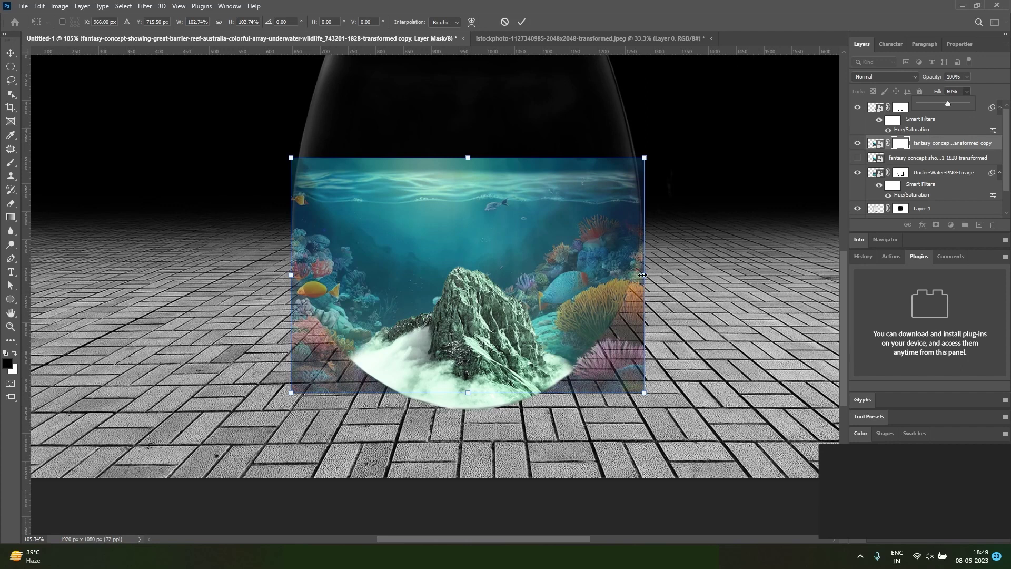
pyautogui.moveTo(630, 343); pyautogui.dragTo(633, 339)
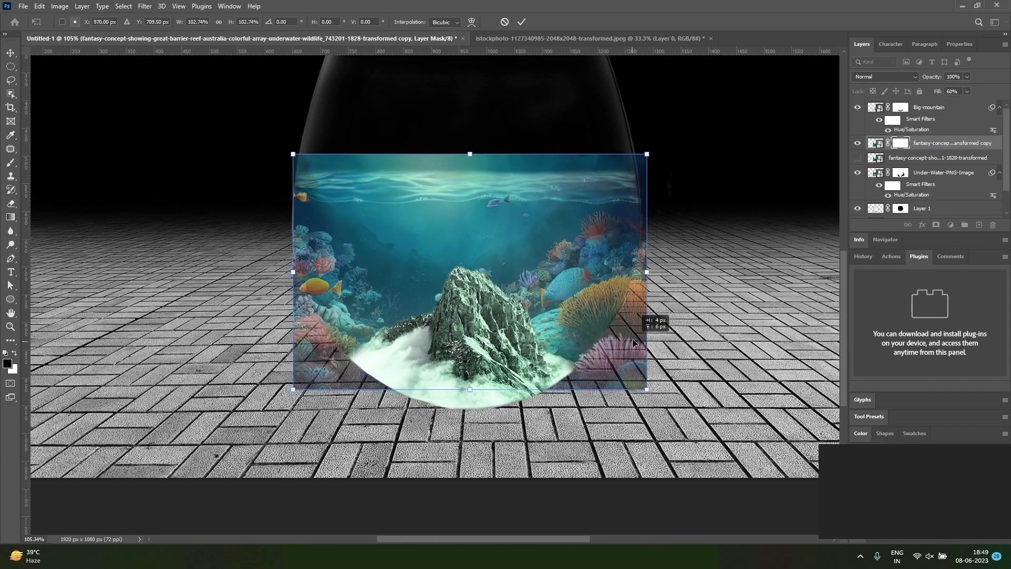
pyautogui.moveTo(651, 392); pyautogui.dragTo(653, 394)
pyautogui.moveTo(637, 346); pyautogui.dragTo(637, 345)
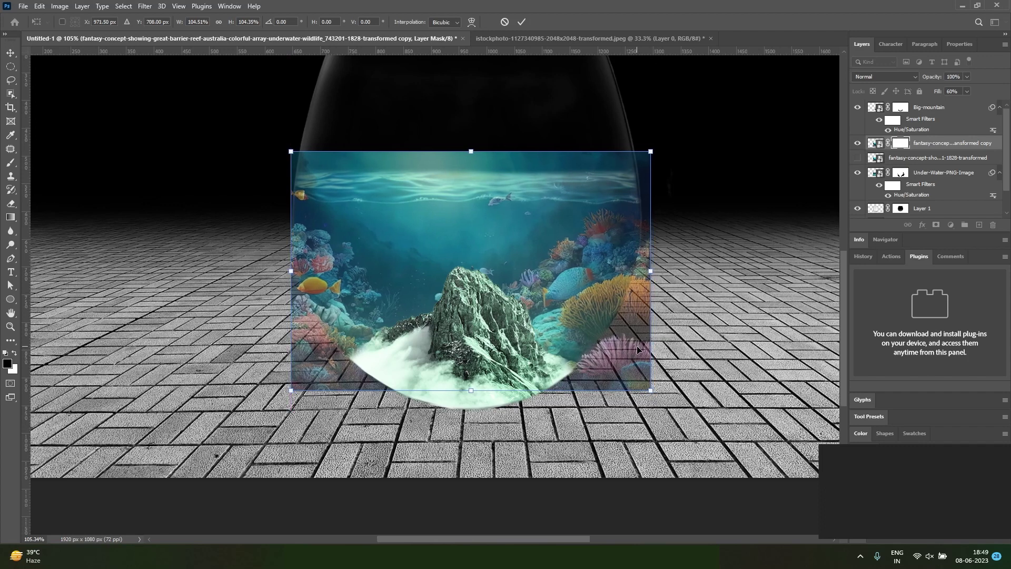
pyautogui.press('Return')
# Step: Mask out the reef copy's upper edge above the waterline with a soft 70 px black brush
pyautogui.press('e')
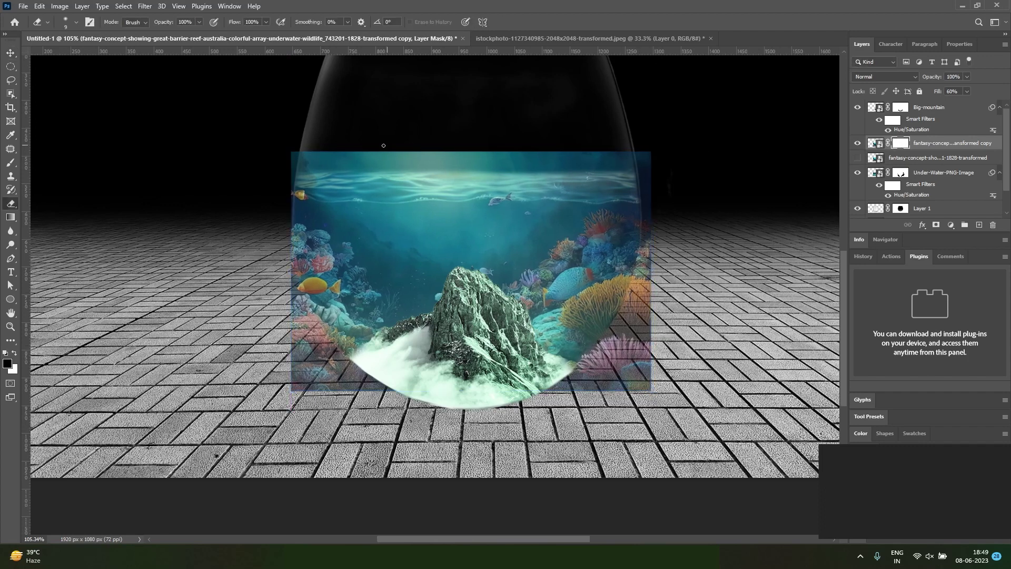
pyautogui.press('b')
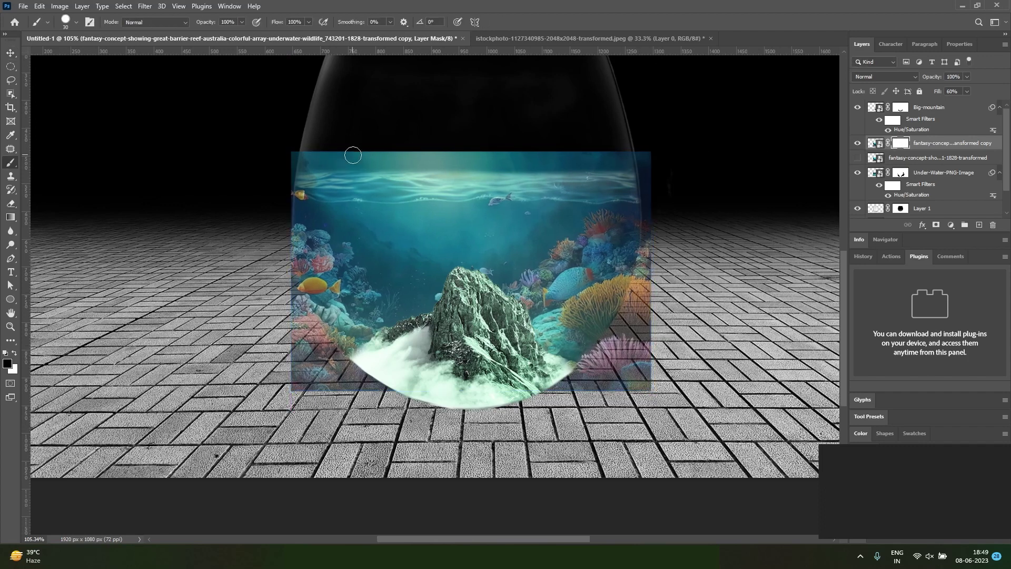
pyautogui.press(']')
pyautogui.press(']')
pyautogui.press(']')
pyautogui.press(']')
pyautogui.moveTo(289, 158); pyautogui.dragTo(516, 157)
pyautogui.hotkey('ctrl', 'z')
pyautogui.rightClick(459, 158)
pyautogui.click(493, 240)
pyautogui.press('Return')
pyautogui.moveTo(240, 156)
pyautogui.mouseDown()
pyautogui.moveTo(696, 156)
pyautogui.moveTo(706, 176)
pyautogui.mouseUp()
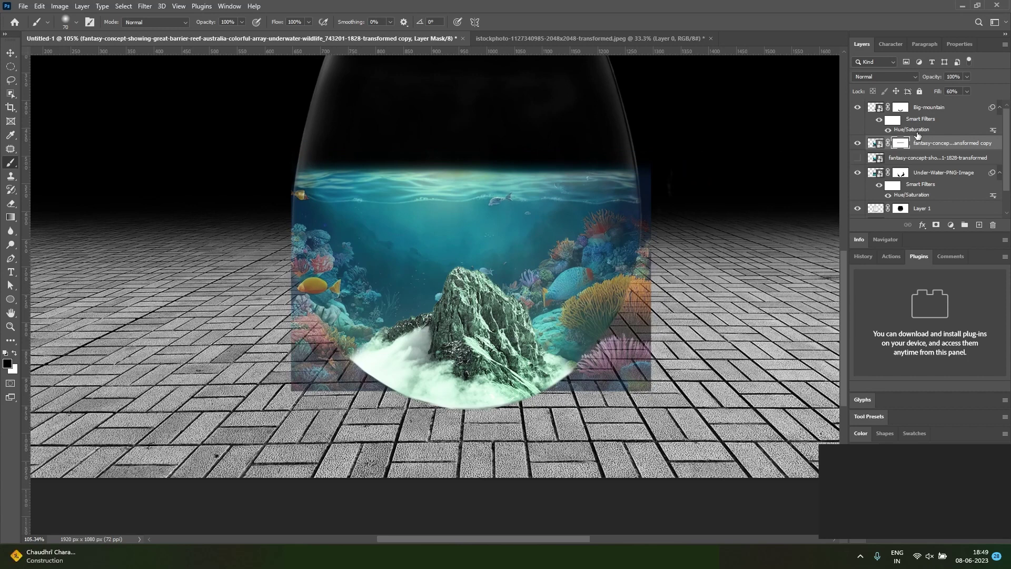
# Step: Set the reef copy's fill to 100% and mask it out along the rippled band of the water surface
pyautogui.moveTo(283, 175); pyautogui.dragTo(743, 167)
pyautogui.moveTo(292, 191); pyautogui.dragTo(379, 193)
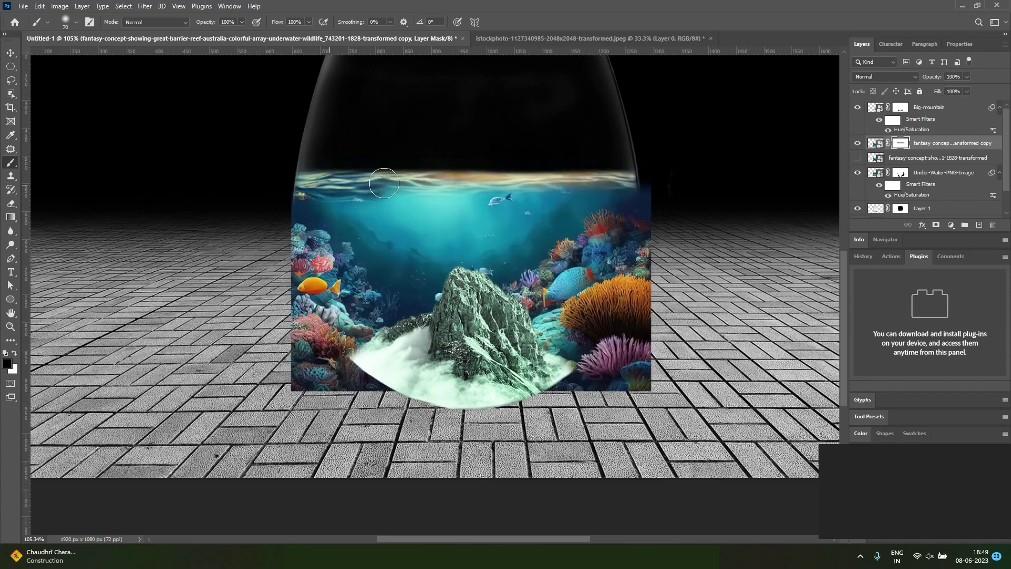
pyautogui.moveTo(296, 192); pyautogui.dragTo(638, 189)
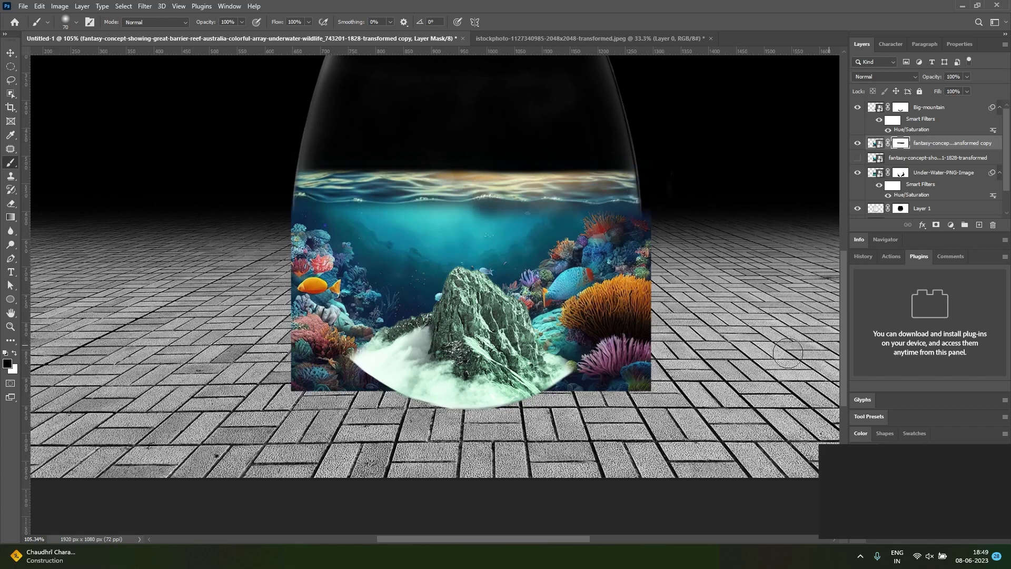
# Step: Lower the reef copy's fill to 51% so the bowl's outline shows through it
pyautogui.press('v')
pyautogui.click(664, 390)
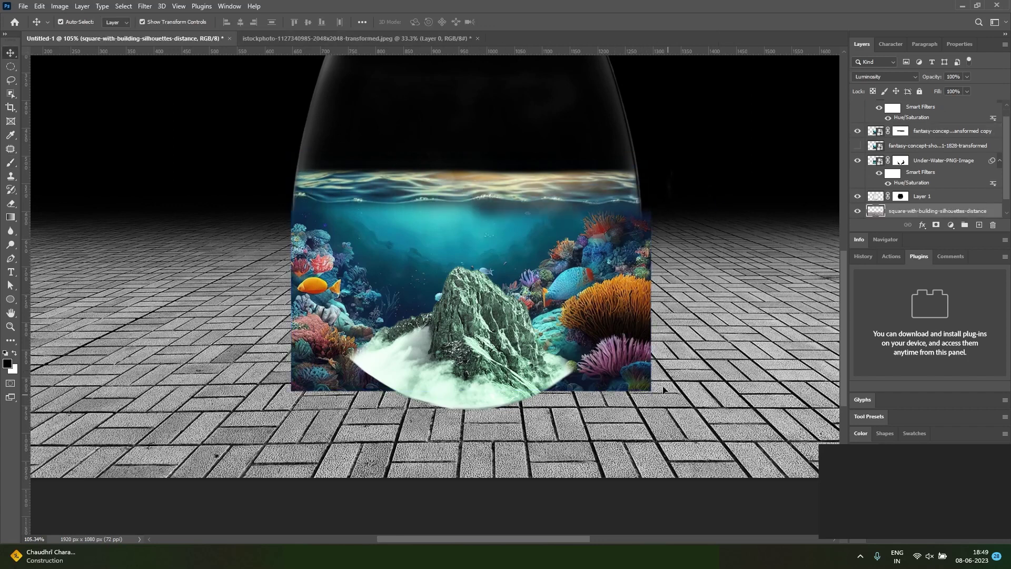
pyautogui.click(630, 312)
pyautogui.click(968, 93)
pyautogui.click(952, 103)
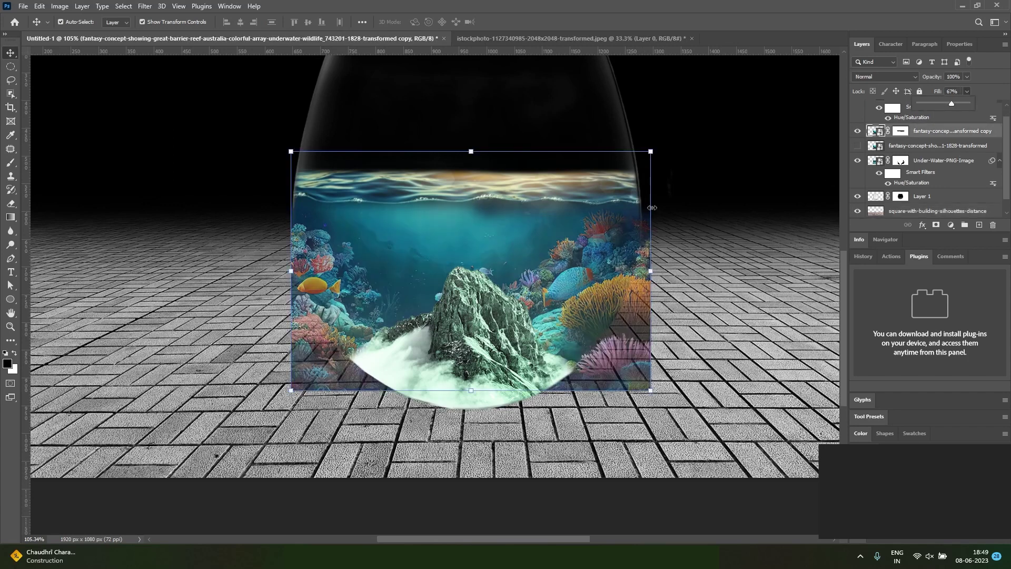
pyautogui.moveTo(339, 255); pyautogui.dragTo(444, 248)
pyautogui.moveTo(968, 91); pyautogui.dragTo(959, 103)
pyautogui.click(243, 360)
pyautogui.click(329, 365)
# Step: Mask out the reef copy outside both sides of the bowl with a soft 45 px black brush
pyautogui.press('e')
pyautogui.click(899, 131)
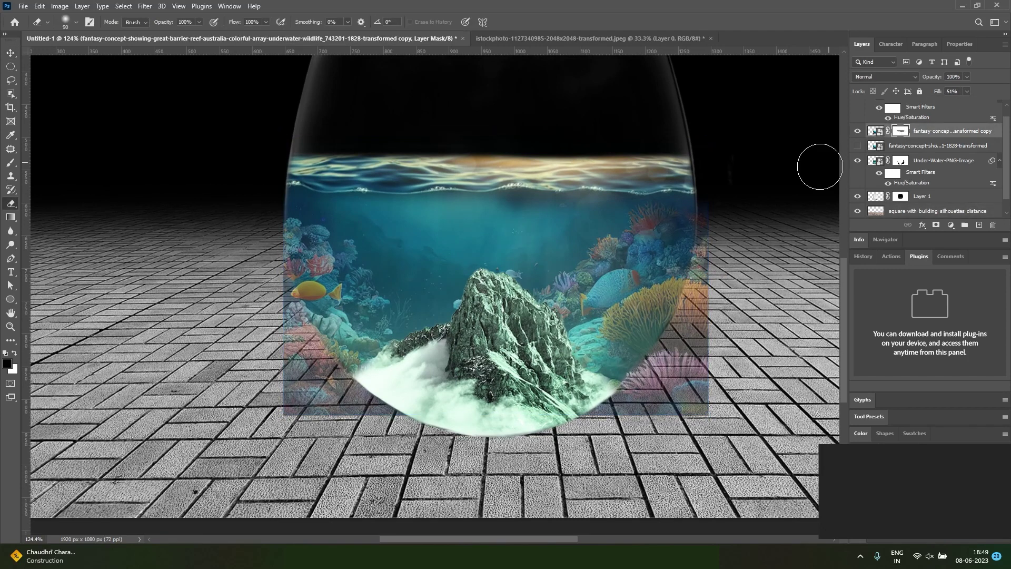
pyautogui.press('b')
pyautogui.press('[')
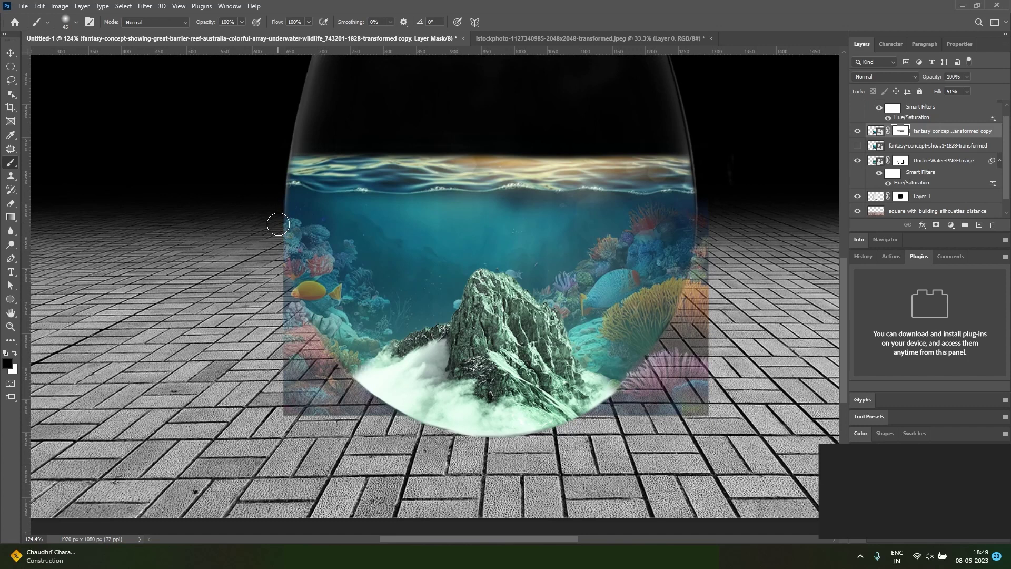
pyautogui.moveTo(278, 190)
pyautogui.mouseDown()
pyautogui.moveTo(286, 276)
pyautogui.moveTo(318, 348)
pyautogui.moveTo(420, 425)
pyautogui.moveTo(352, 378)
pyautogui.moveTo(293, 314)
pyautogui.moveTo(293, 406)
pyautogui.moveTo(312, 446)
pyautogui.moveTo(336, 408)
pyautogui.moveTo(383, 414)
pyautogui.mouseUp()
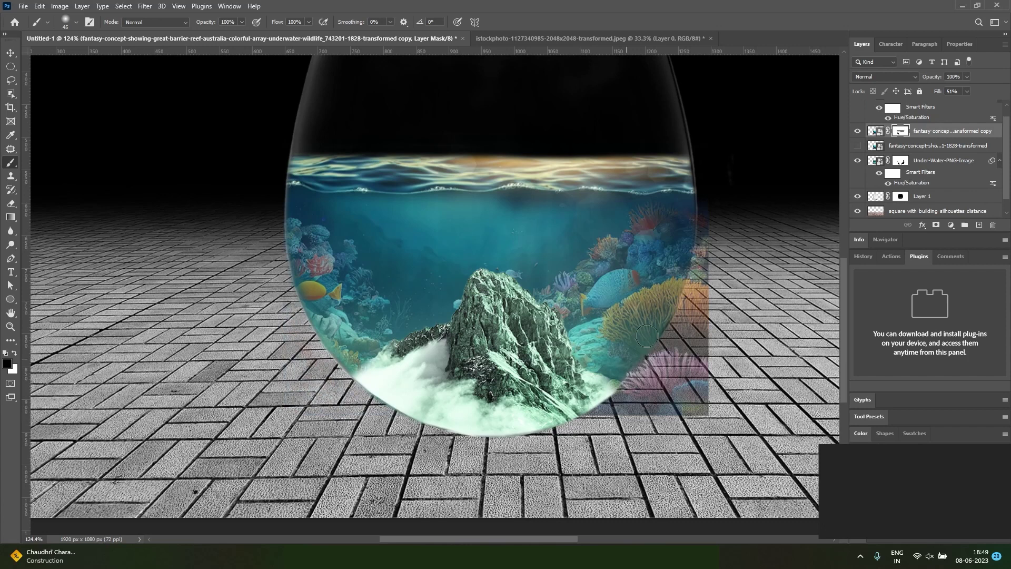
pyautogui.moveTo(703, 185)
pyautogui.mouseDown()
pyautogui.moveTo(698, 294)
pyautogui.moveTo(708, 190)
pyautogui.moveTo(693, 294)
pyautogui.moveTo(662, 366)
pyautogui.moveTo(689, 317)
pyautogui.moveTo(602, 418)
pyautogui.moveTo(704, 341)
pyautogui.moveTo(702, 302)
pyautogui.moveTo(659, 439)
pyautogui.moveTo(675, 453)
pyautogui.moveTo(702, 427)
pyautogui.moveTo(708, 404)
pyautogui.moveTo(635, 436)
pyautogui.moveTo(668, 365)
pyautogui.moveTo(580, 427)
pyautogui.moveTo(637, 396)
pyautogui.mouseUp()
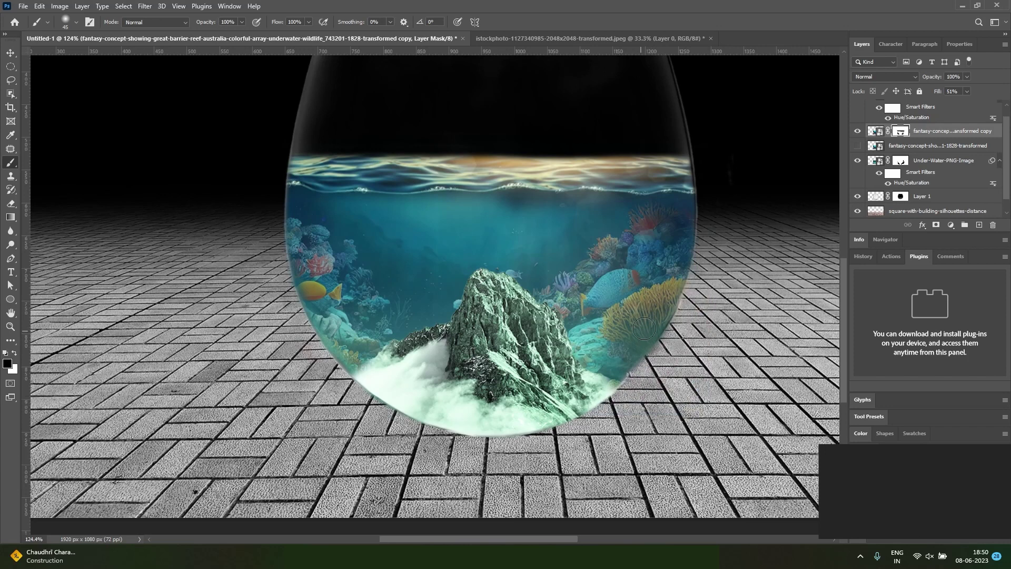
# Step: Restore the masked reef copy's fill to 100%
pyautogui.press('v')
pyautogui.click(966, 92)
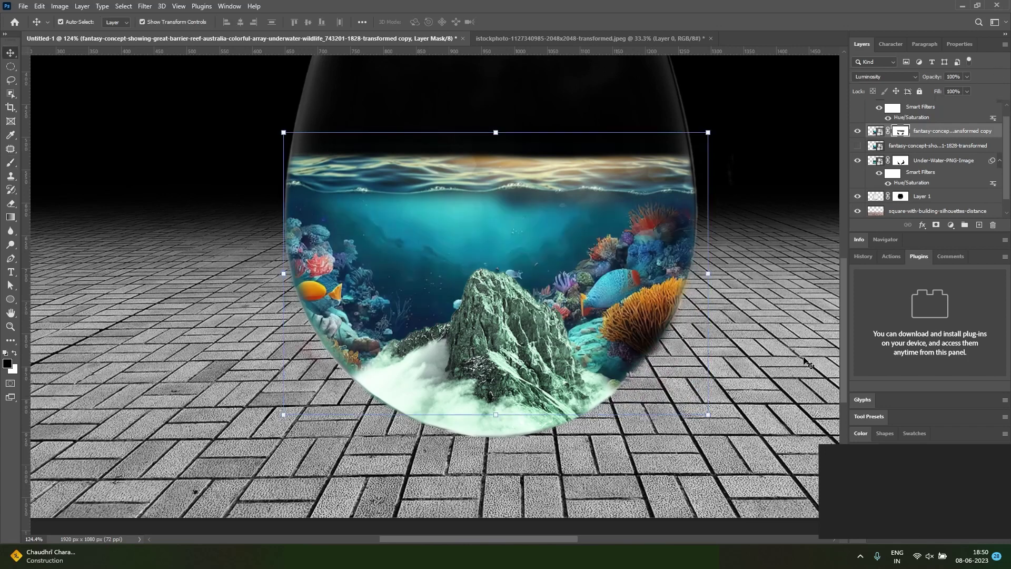
pyautogui.click(747, 363)
pyautogui.press('z')
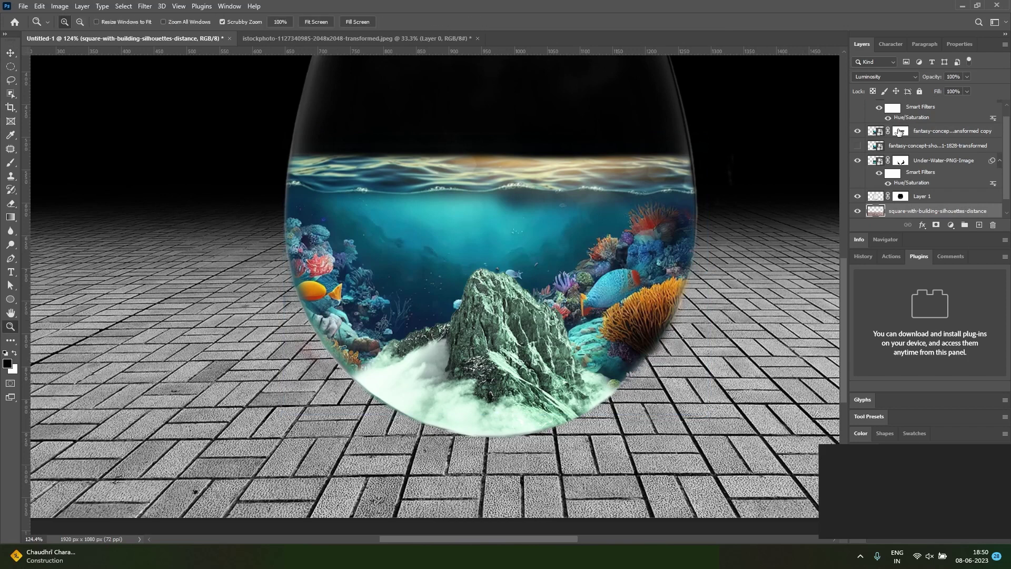
pyautogui.press('b')
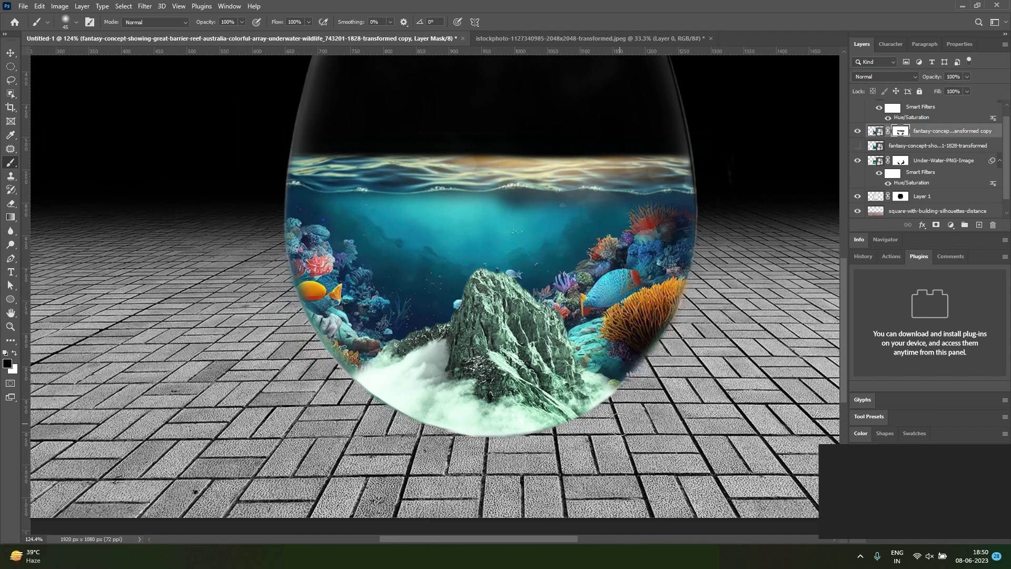
pyautogui.press('v')
# Step: Select the mountain layer and turn on the visibility of the original coral reef layer
pyautogui.scroll(-1, 584, 340)
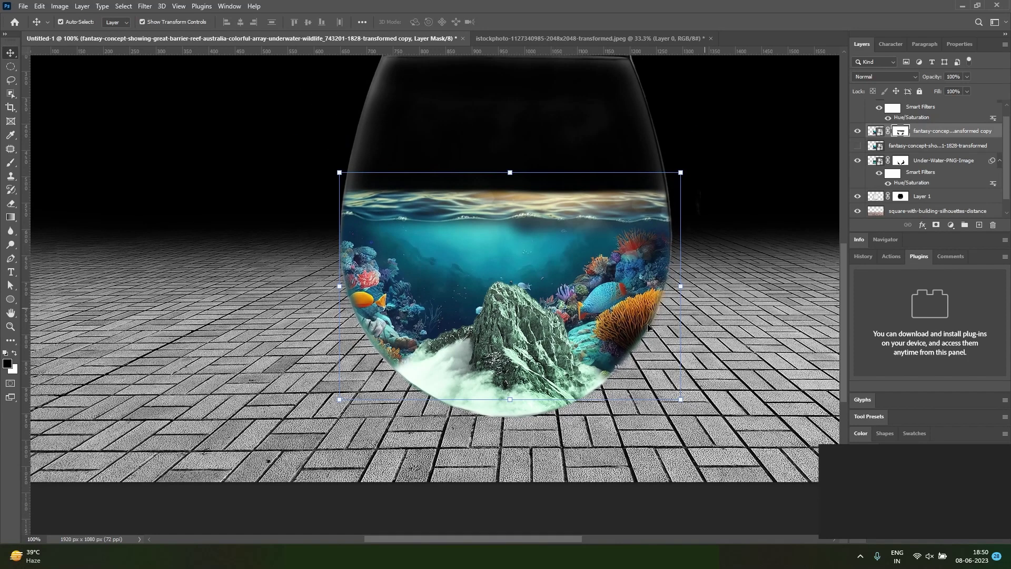
pyautogui.click(504, 333)
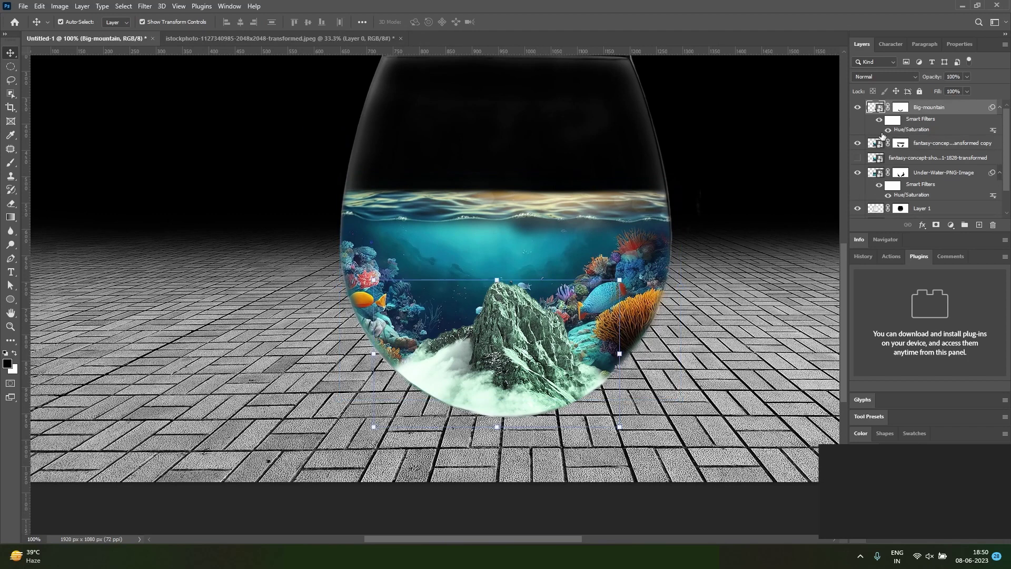
pyautogui.click(857, 158)
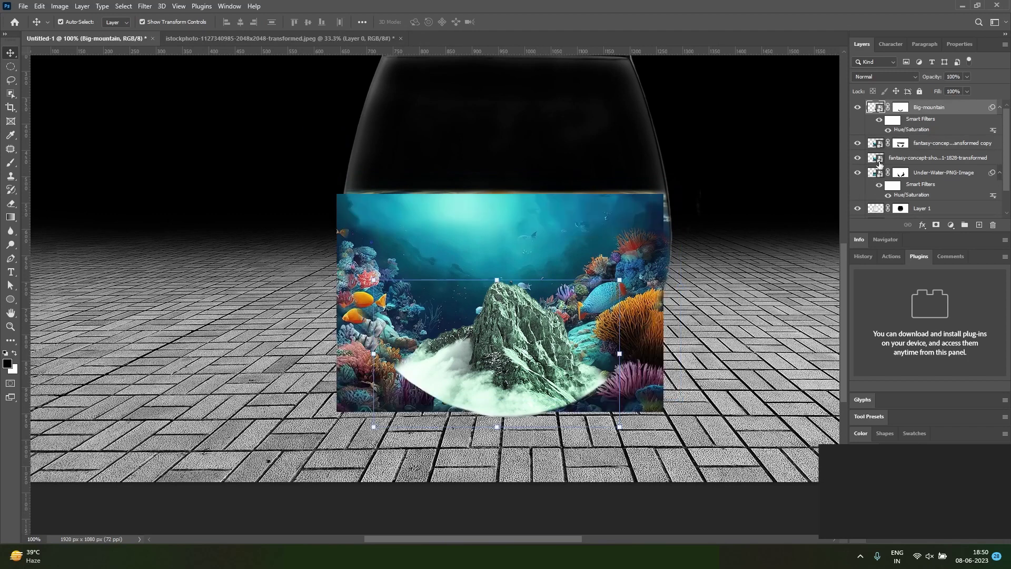
# Step: Move the original coral reef layer above the mountain layer and shift it to cover the bowl's lower part
pyautogui.moveTo(876, 161); pyautogui.dragTo(876, 104)
pyautogui.moveTo(595, 390); pyautogui.dragTo(600, 396)
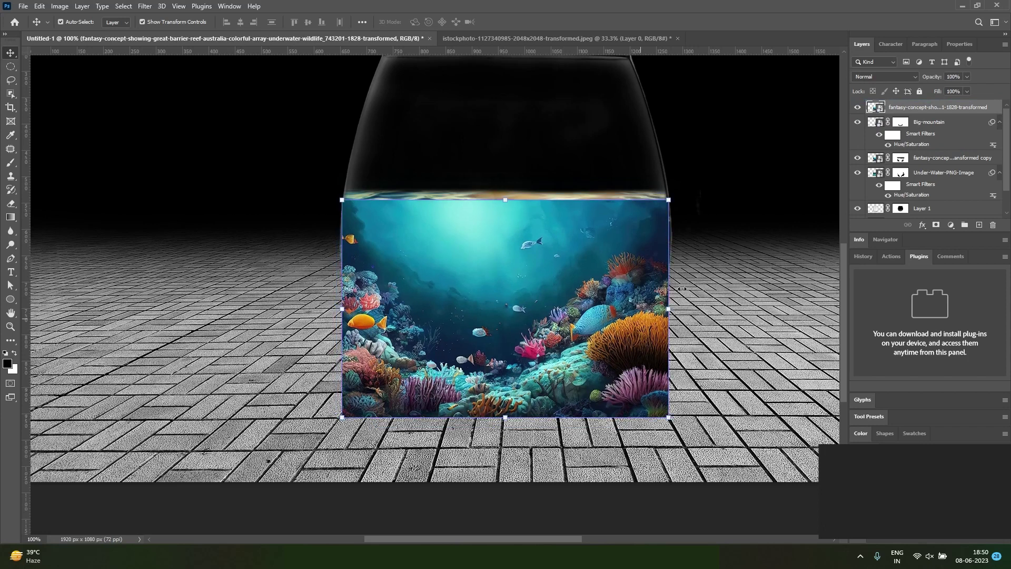
# Step: Try a duplicate of the masked reef copy above the mountain layer, with the original reef layer hidden
pyautogui.click(856, 107)
pyautogui.click(876, 160)
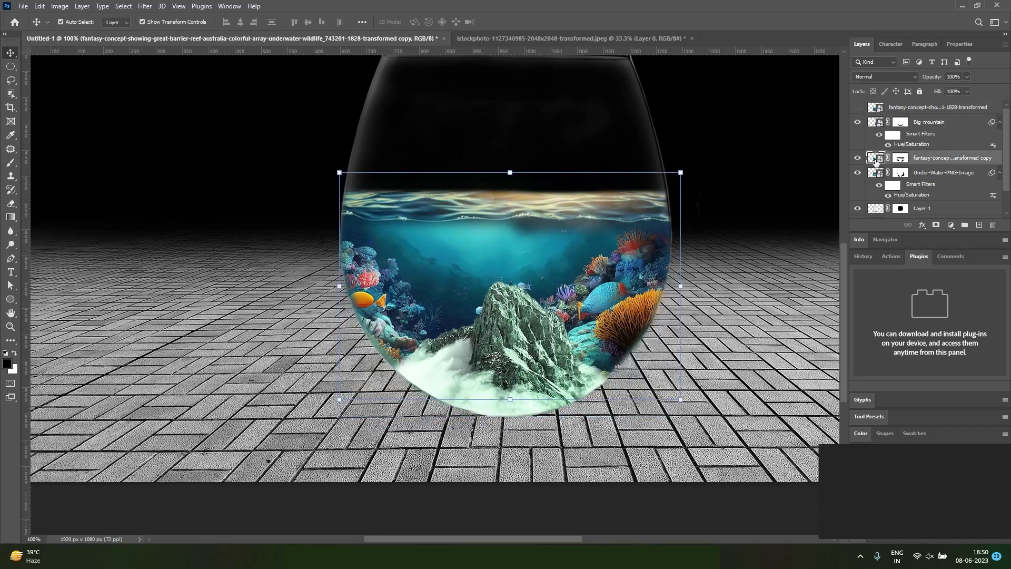
pyautogui.moveTo(876, 159); pyautogui.dragTo(875, 123)
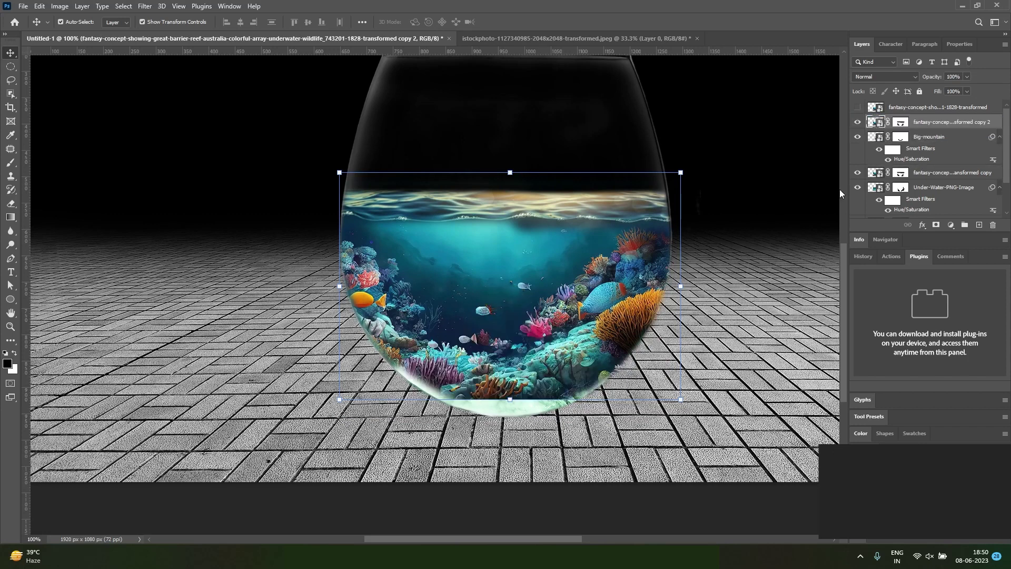
pyautogui.moveTo(559, 390); pyautogui.dragTo(559, 418)
pyautogui.hotkey('ctrl', 'z')
pyautogui.press('Delete')
pyautogui.click(858, 107)
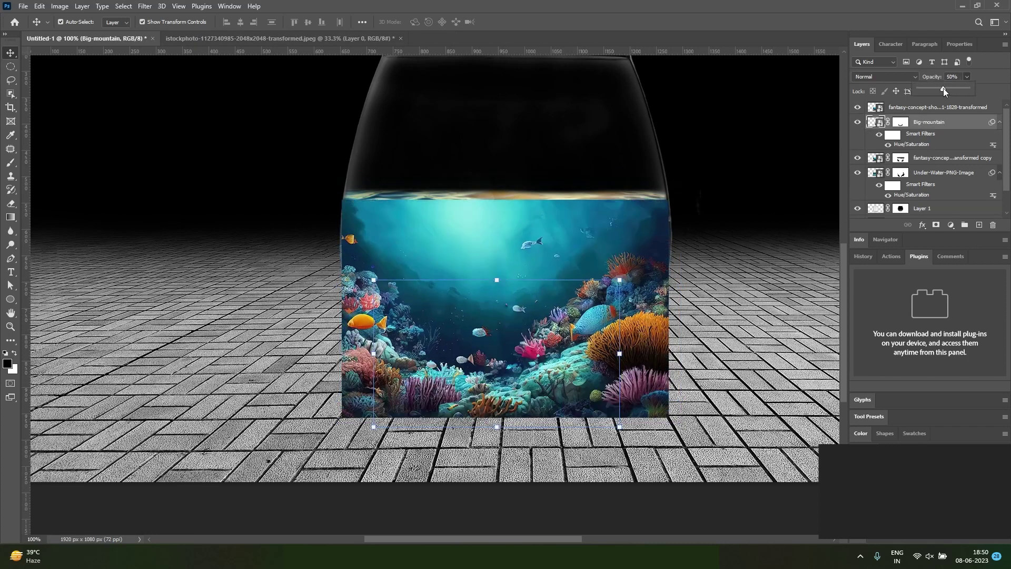
# Step: Lower the original reef layer's fill to 54% and shift the layer slightly to the right over the bowl
pyautogui.click(810, 159)
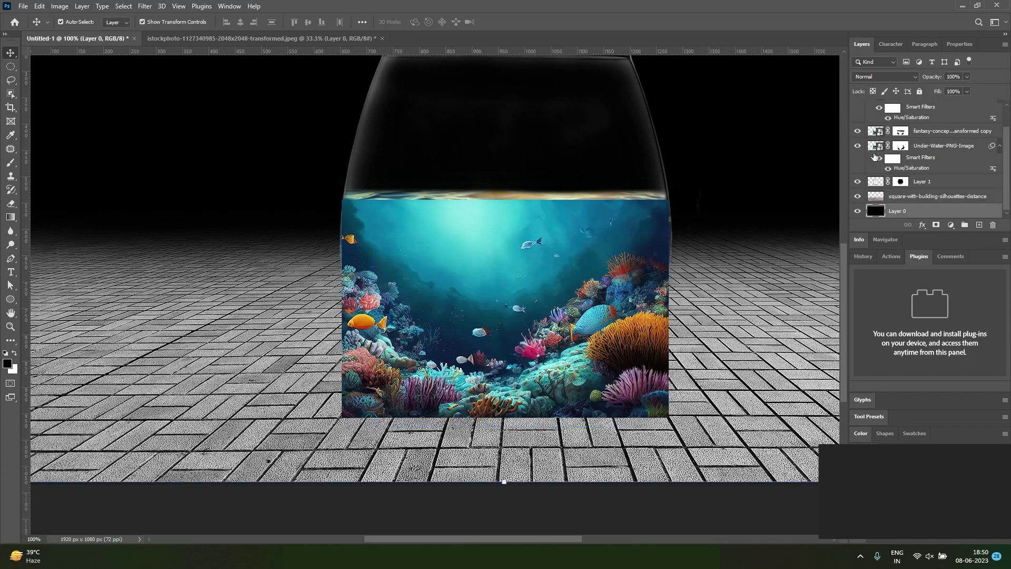
pyautogui.click(578, 325)
pyautogui.click(966, 92)
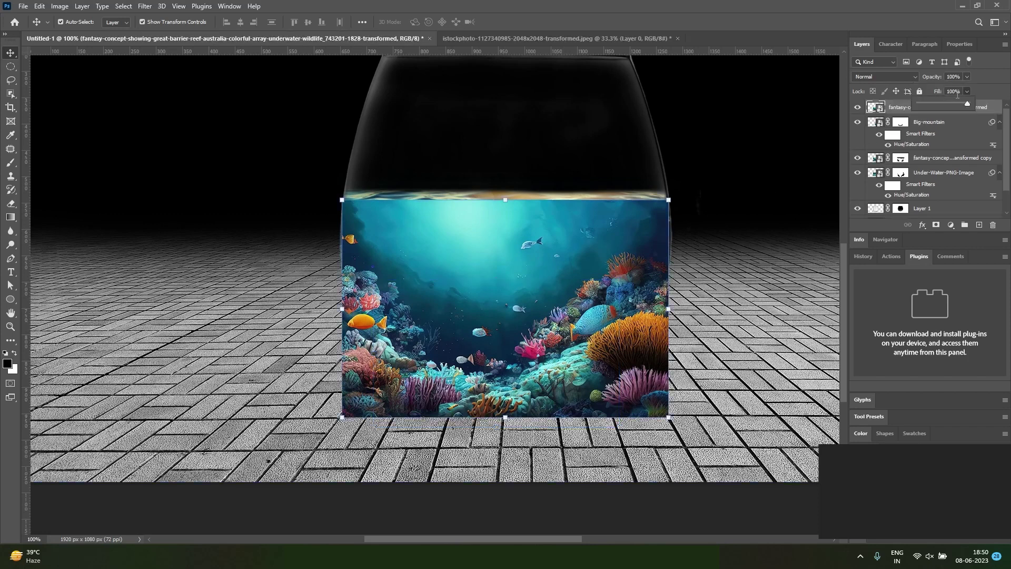
pyautogui.click(625, 364)
pyautogui.moveTo(624, 362); pyautogui.dragTo(635, 366)
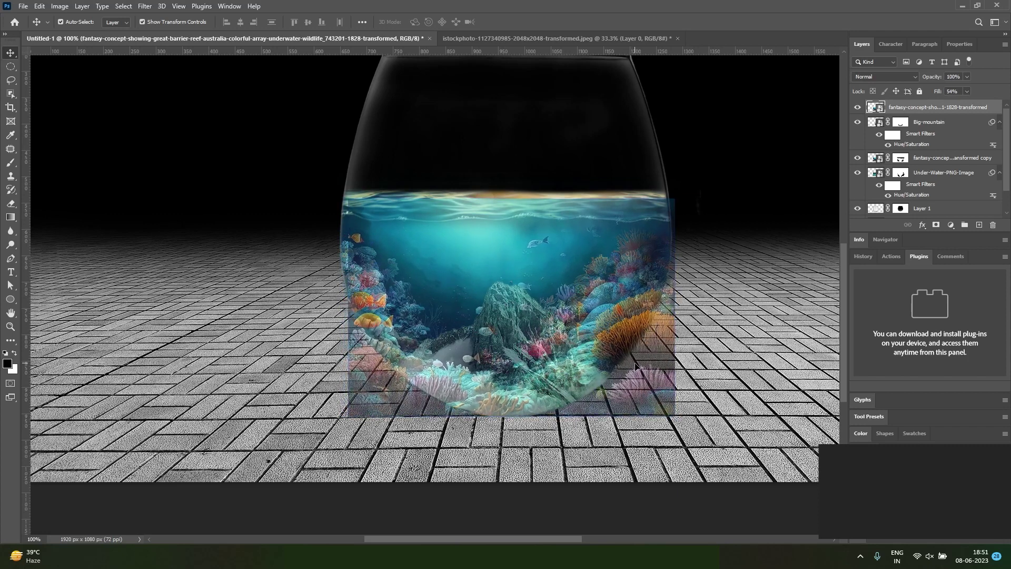
# Step: Hide the masked reef copy and add a layer mask to the original reef layer on top
pyautogui.click(858, 159)
pyautogui.click(859, 159)
pyautogui.click(858, 159)
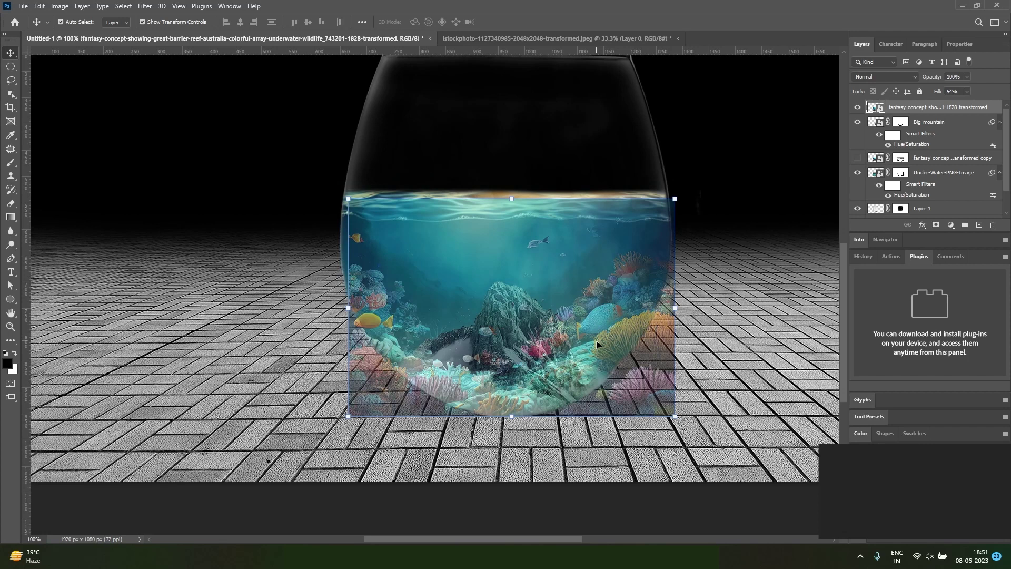
pyautogui.press('b')
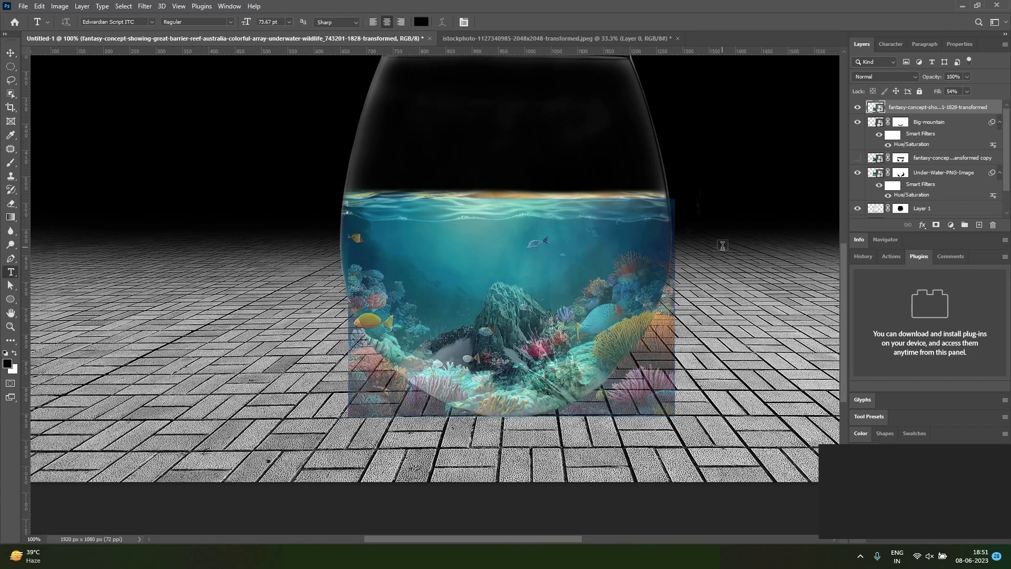
pyautogui.click(936, 225)
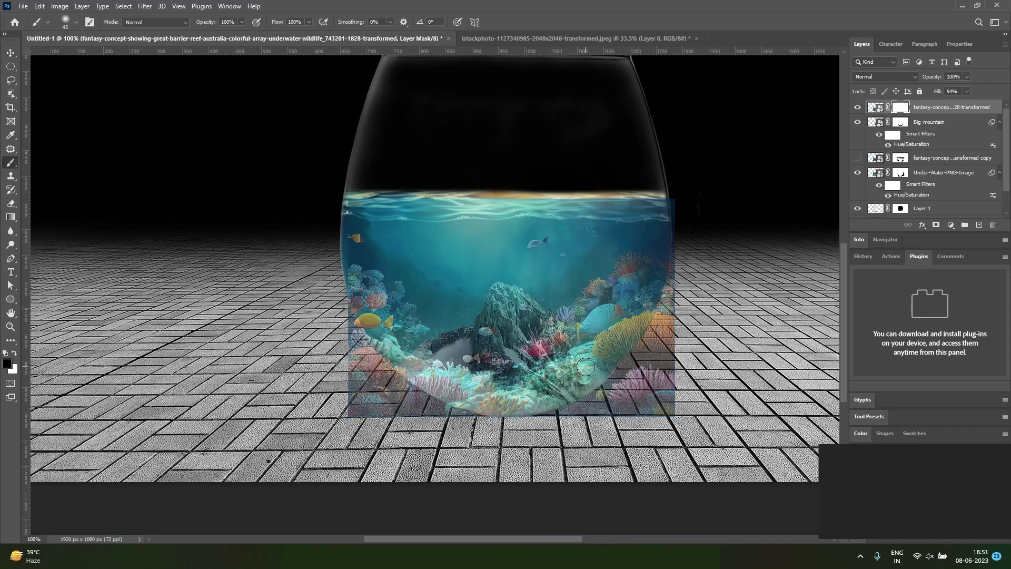
pyautogui.press('e')
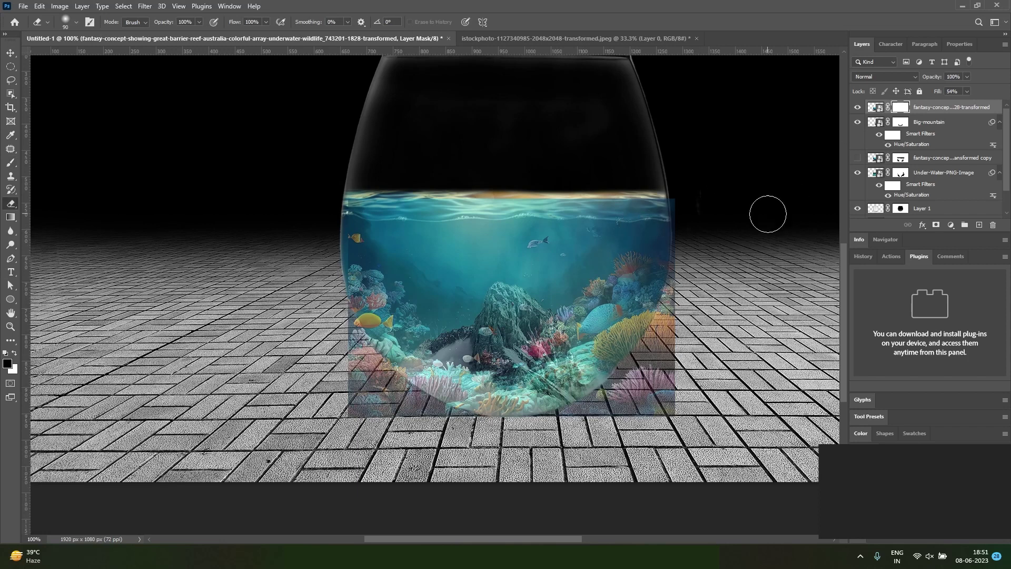
# Step: Mask out the upper part of the top reef layer with a soft 150 px black brush
pyautogui.press('b')
pyautogui.press(']')
pyautogui.press(']')
pyautogui.press(']')
pyautogui.press(']')
pyautogui.press(']')
pyautogui.press(']')
pyautogui.moveTo(337, 224)
pyautogui.mouseDown()
pyautogui.moveTo(473, 236)
pyautogui.moveTo(638, 229)
pyautogui.moveTo(762, 263)
pyautogui.mouseUp()
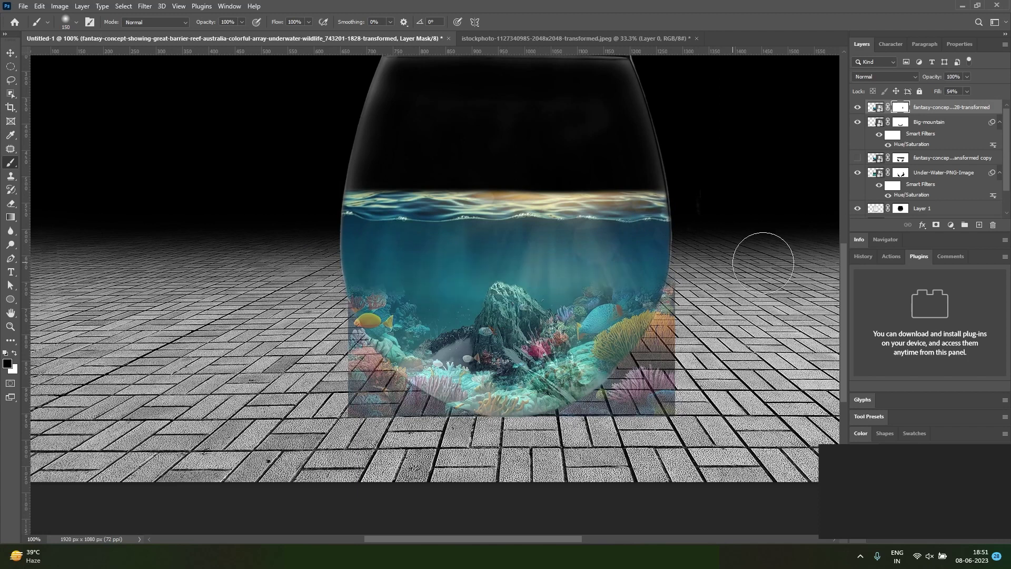
# Step: Mask out the reef outside the bowl's lower sides, reducing the brush to 80 px, so coral remains only along the bowl's base
pyautogui.moveTo(610, 289)
pyautogui.mouseDown()
pyautogui.moveTo(579, 294)
pyautogui.moveTo(629, 351)
pyautogui.moveTo(623, 360)
pyautogui.moveTo(598, 328)
pyautogui.moveTo(611, 346)
pyautogui.moveTo(642, 320)
pyautogui.moveTo(679, 367)
pyautogui.moveTo(671, 385)
pyautogui.moveTo(653, 367)
pyautogui.moveTo(604, 407)
pyautogui.moveTo(640, 379)
pyautogui.moveTo(554, 429)
pyautogui.moveTo(481, 450)
pyautogui.moveTo(463, 420)
pyautogui.moveTo(561, 406)
pyautogui.mouseUp()
pyautogui.press('[')
pyautogui.press('[')
pyautogui.press('[')
pyautogui.press('[')
pyautogui.press('space')
pyautogui.moveTo(480, 288)
pyautogui.mouseDown()
pyautogui.moveTo(514, 284)
pyautogui.moveTo(477, 302)
pyautogui.moveTo(472, 313)
pyautogui.moveTo(494, 308)
pyautogui.moveTo(471, 322)
pyautogui.moveTo(452, 304)
pyautogui.moveTo(466, 355)
pyautogui.moveTo(554, 409)
pyautogui.moveTo(530, 413)
pyautogui.moveTo(455, 378)
pyautogui.moveTo(532, 413)
pyautogui.mouseUp()
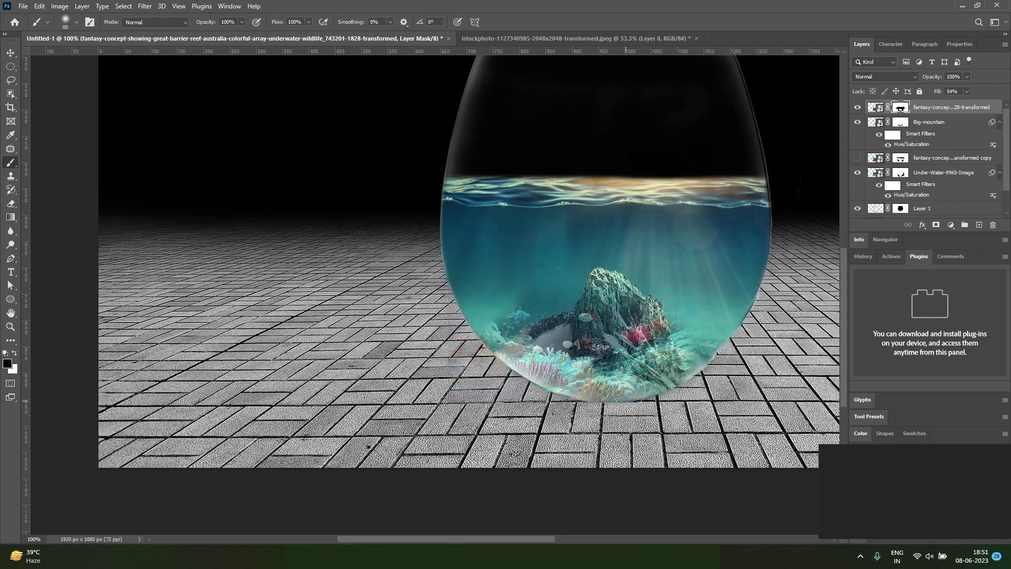
# Step: Restore the top reef layer's fill to 100%
pyautogui.press('v')
pyautogui.click(967, 92)
pyautogui.click(989, 104)
pyautogui.click(770, 420)
pyautogui.click(613, 325)
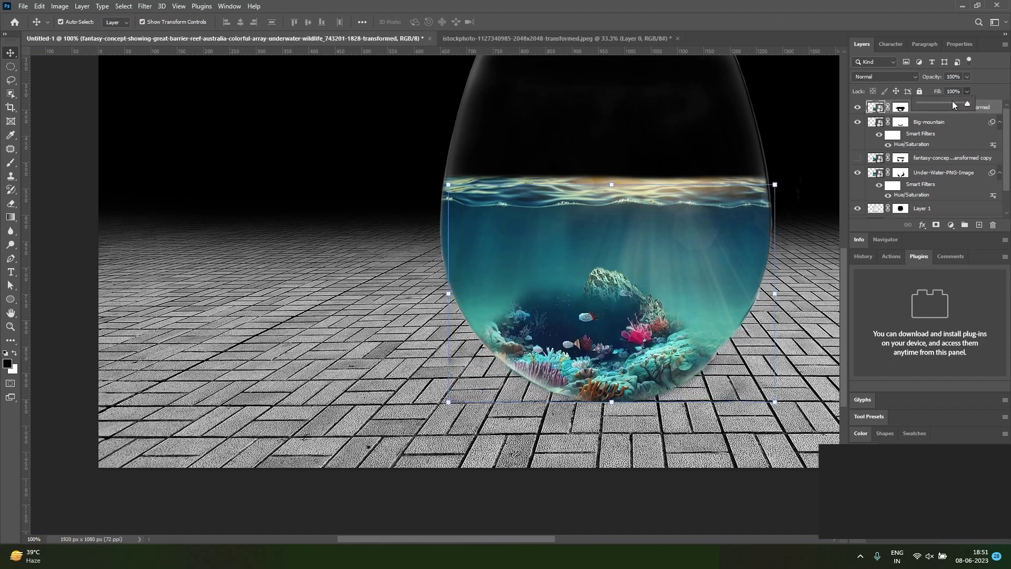
# Step: Paint black on the top reef layer's mask to uncover the mountain, and turn the masked reef copy's visibility back on
pyautogui.press('b')
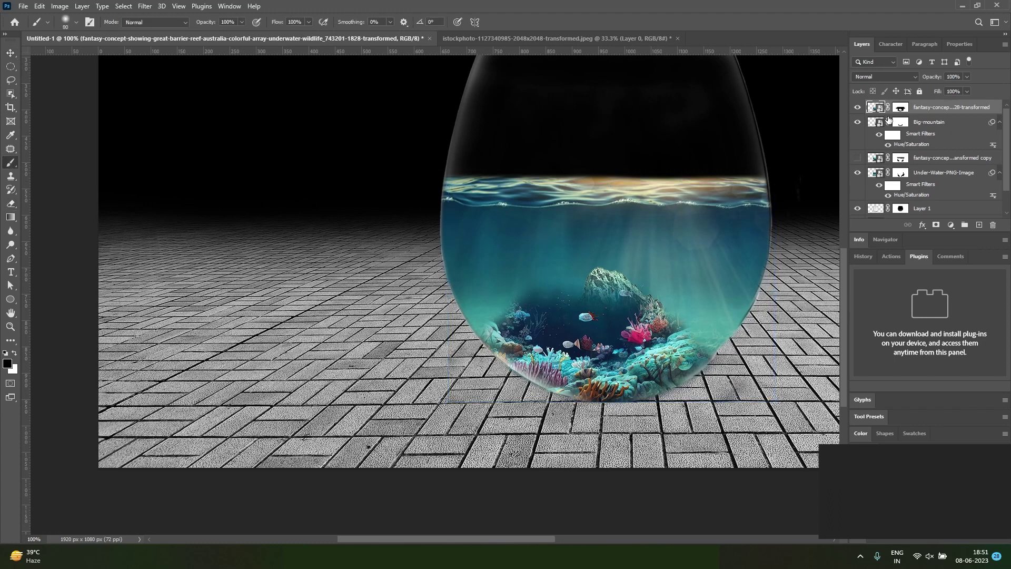
pyautogui.click(901, 109)
pyautogui.moveTo(531, 309)
pyautogui.mouseDown()
pyautogui.moveTo(605, 310)
pyautogui.moveTo(534, 290)
pyautogui.moveTo(620, 305)
pyautogui.moveTo(601, 325)
pyautogui.moveTo(618, 328)
pyautogui.moveTo(621, 350)
pyautogui.moveTo(660, 323)
pyautogui.moveTo(636, 331)
pyautogui.moveTo(680, 318)
pyautogui.moveTo(537, 325)
pyautogui.mouseUp()
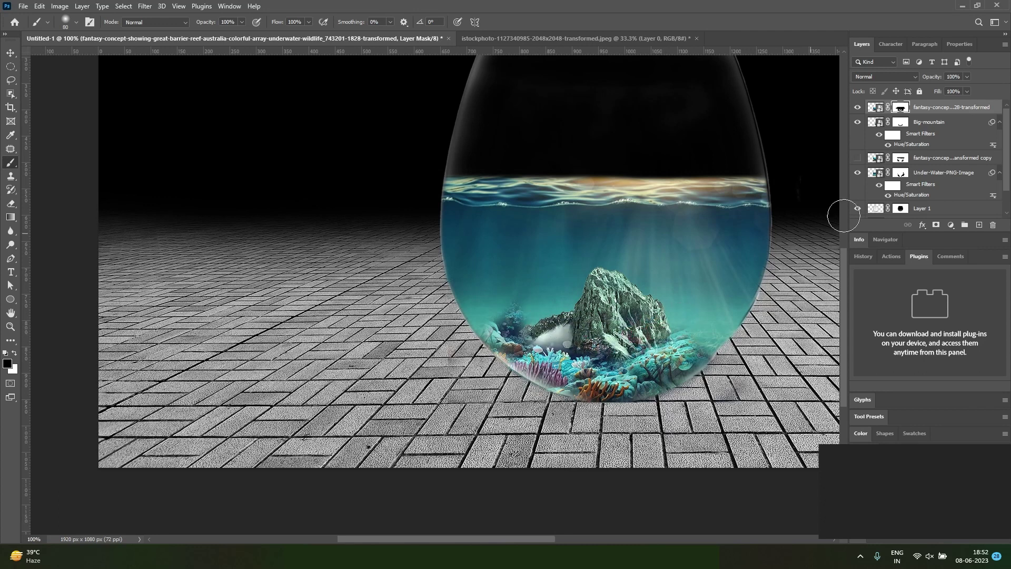
pyautogui.click(858, 158)
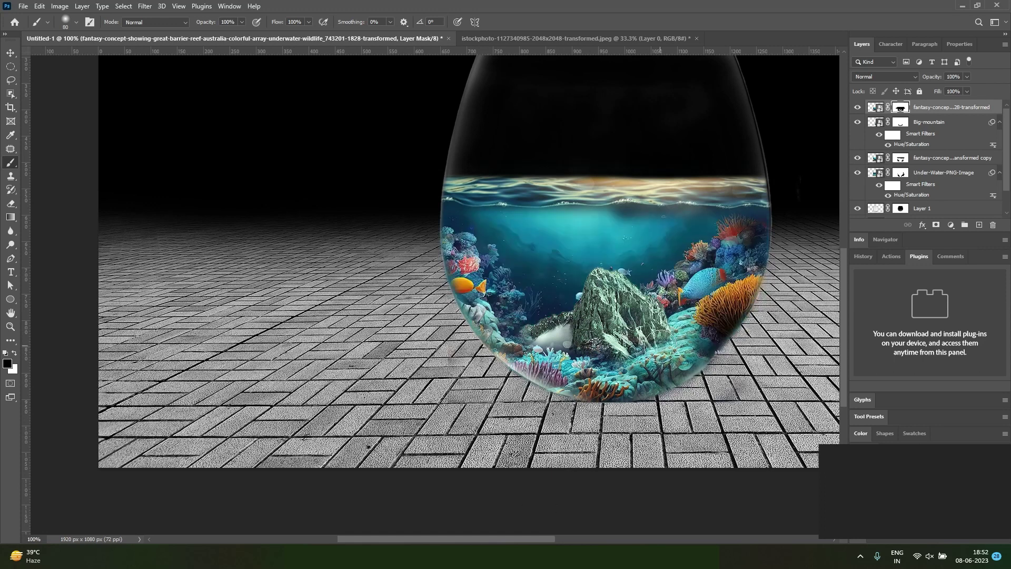
# Step: Examine the whole bowl scene, toggling the mountain and top reef layers to check how they blend
pyautogui.press('v')
pyautogui.click(768, 419)
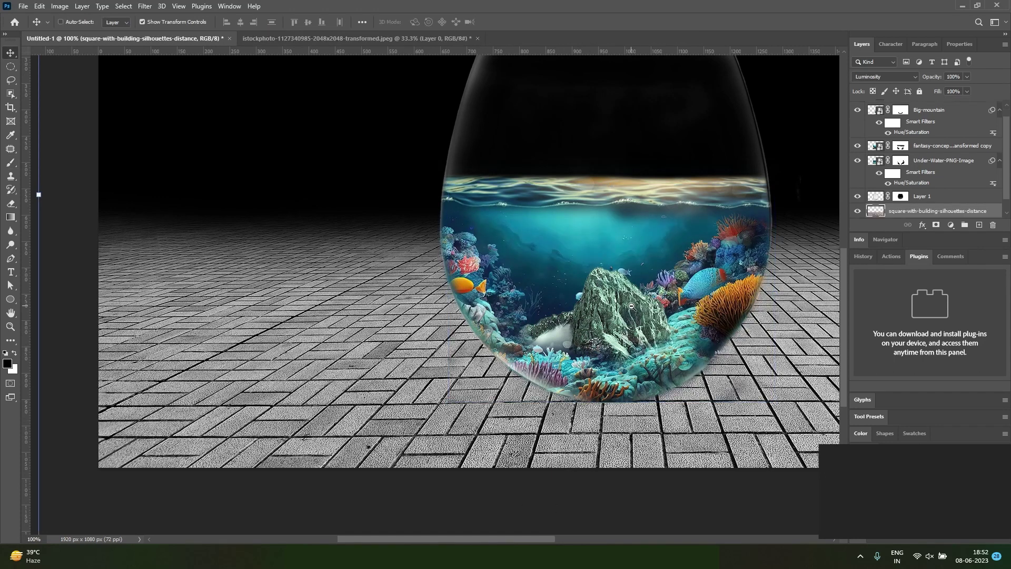
pyautogui.hotkey('ctrl', '-')
pyautogui.moveTo(554, 376); pyautogui.dragTo(581, 360)
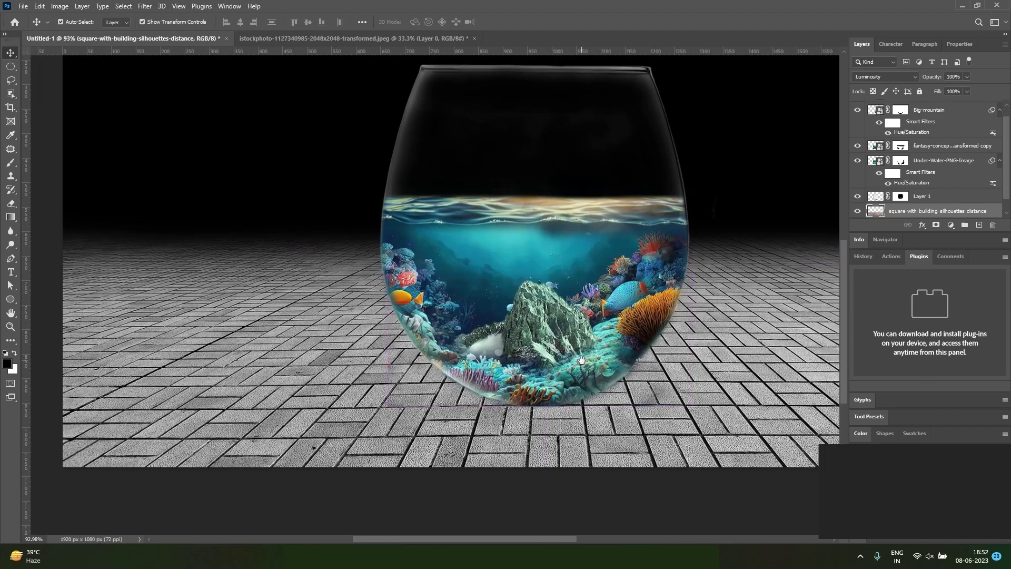
pyautogui.click(874, 116)
pyautogui.click(856, 111)
pyautogui.click(857, 111)
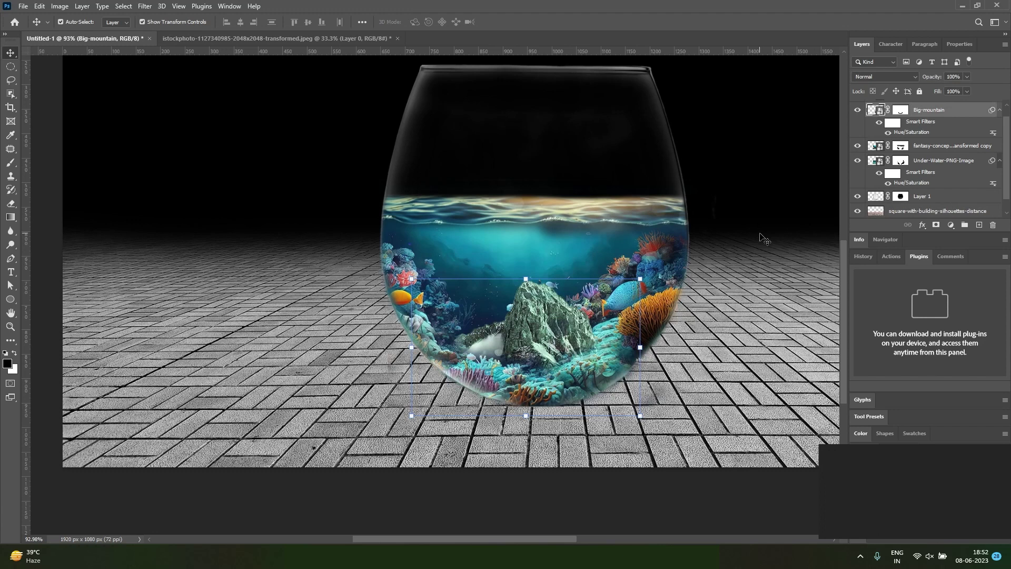
pyautogui.click(663, 399)
pyautogui.click(659, 398)
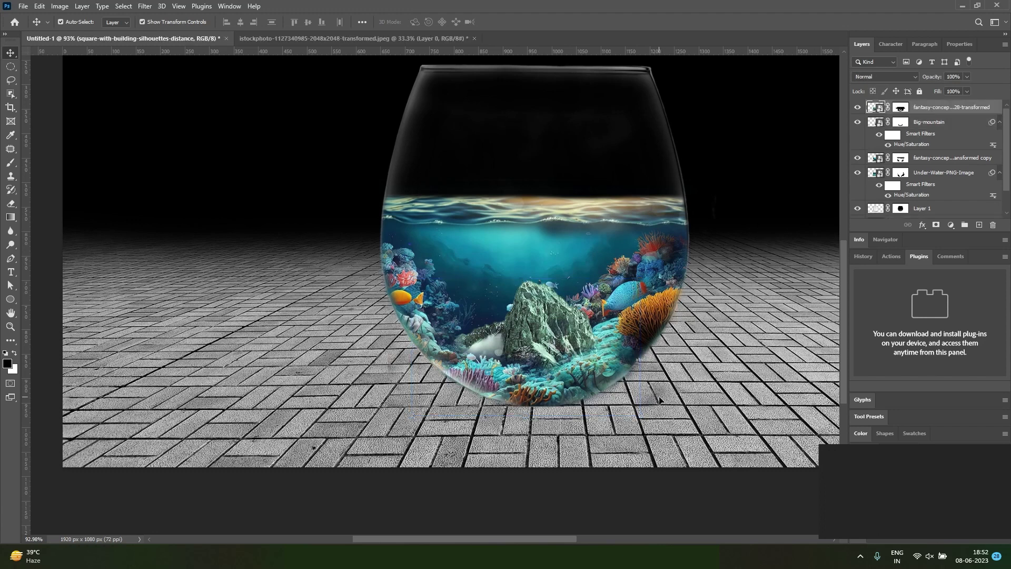
pyautogui.click(857, 108)
pyautogui.click(857, 109)
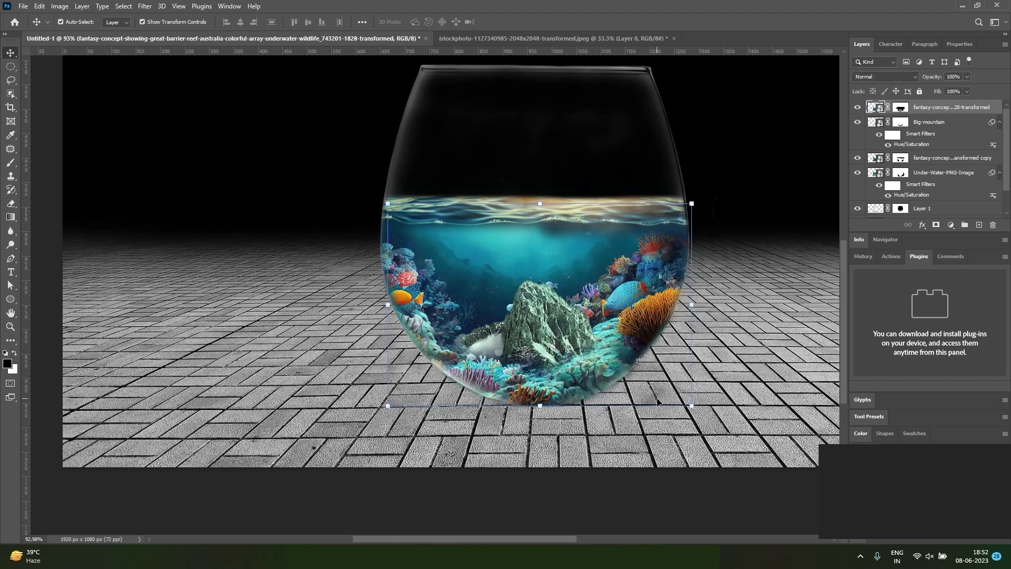
pyautogui.press('b')
pyautogui.click(901, 107)
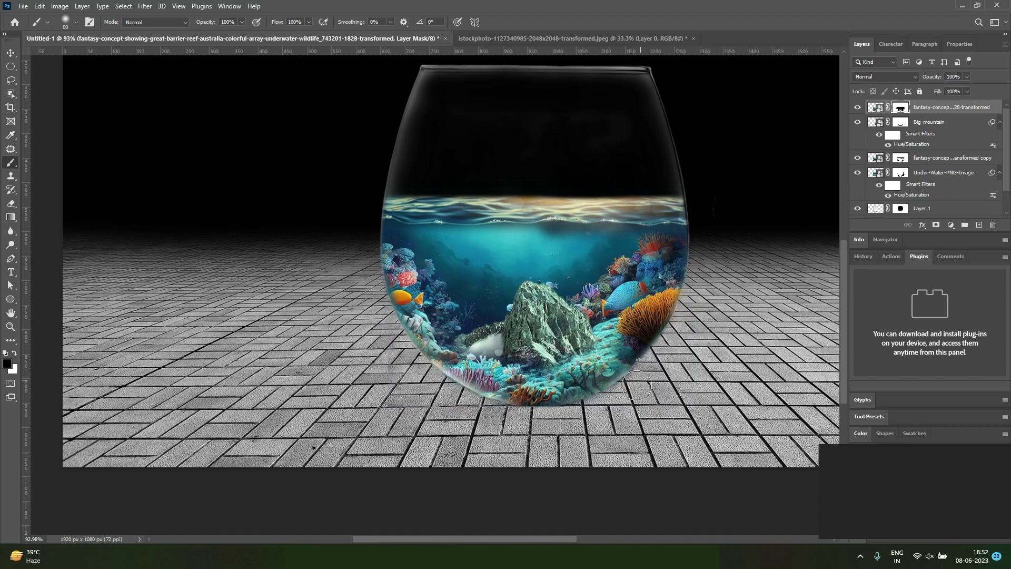
pyautogui.press('v')
pyautogui.moveTo(636, 352); pyautogui.dragTo(602, 371)
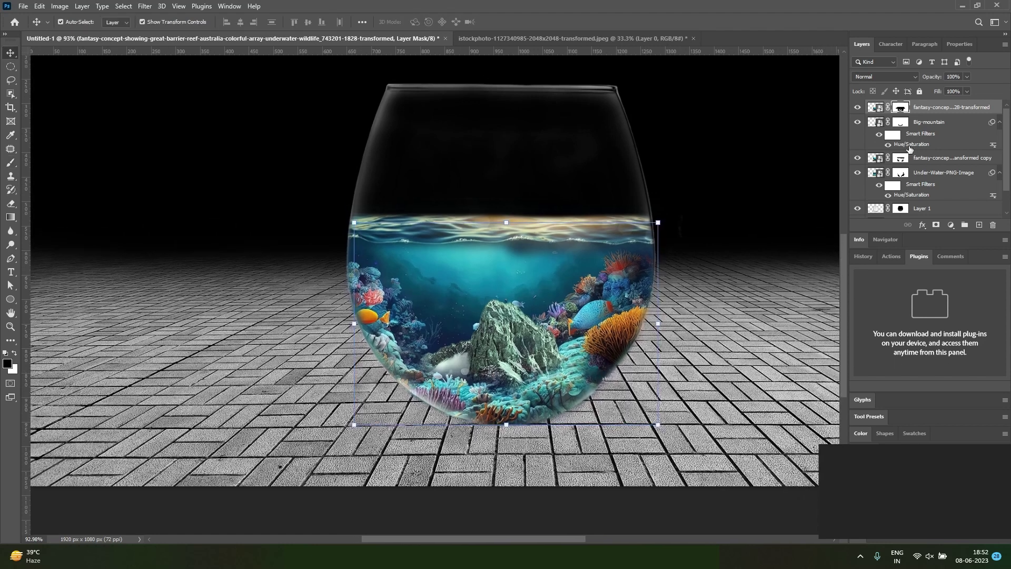
# Step: Switch to File Explorer and place the sailing ship image from New folder into the Photoshop composite
pyautogui.hotkey('alt', 'Tab')
pyautogui.click(802, 356)
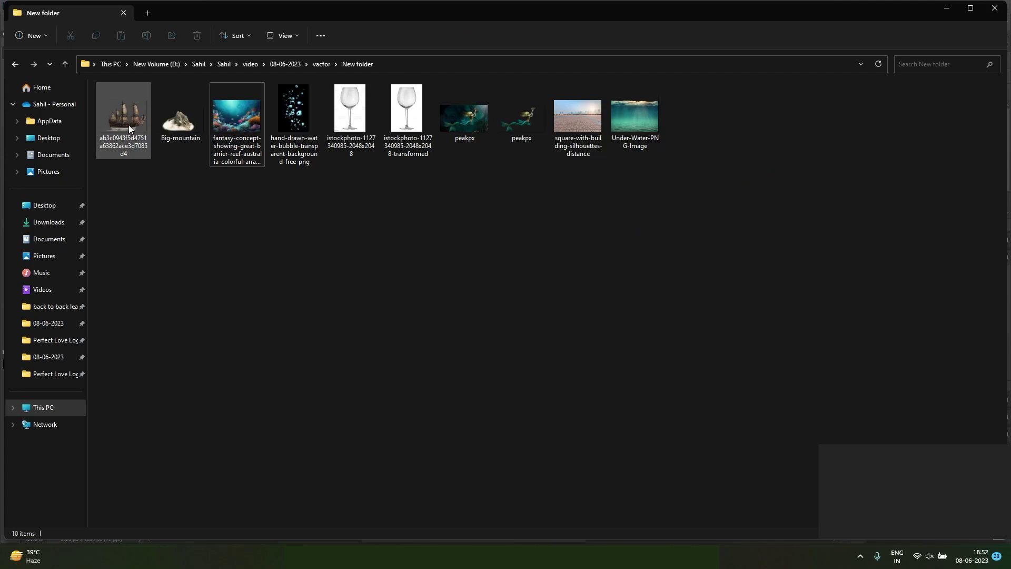
pyautogui.moveTo(123, 124); pyautogui.dragTo(483, 229)
pyautogui.hotkey('alt', 'Tab')
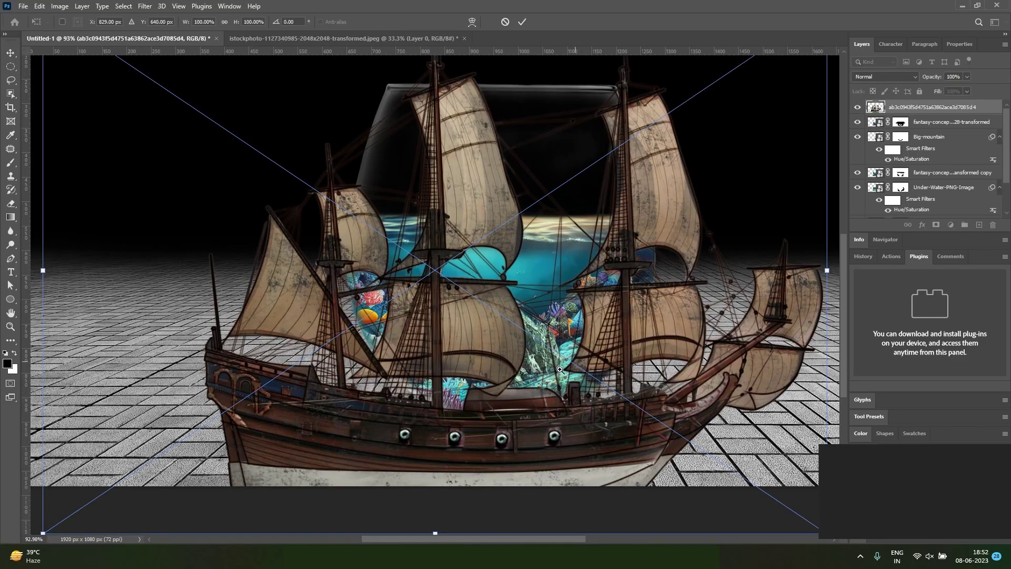
# Step: Scale the sailing ship to about 20% and position it floating on the water surface inside the bowl
pyautogui.moveTo(550, 371); pyautogui.dragTo(519, 372)
pyautogui.moveTo(695, 458); pyautogui.dragTo(559, 367)
pyautogui.moveTo(506, 333); pyautogui.dragTo(466, 336)
pyautogui.moveTo(466, 336); pyautogui.dragTo(475, 336)
pyautogui.moveTo(413, 359); pyautogui.dragTo(441, 232)
pyautogui.moveTo(547, 122); pyautogui.dragTo(444, 190)
pyautogui.moveTo(461, 281); pyautogui.dragTo(439, 275)
pyautogui.hscroll(-1, 400, 282)
pyautogui.moveTo(496, 168)
pyautogui.mouseDown()
pyautogui.moveTo(472, 185)
pyautogui.moveTo(519, 169)
pyautogui.moveTo(484, 176)
pyautogui.mouseUp()
pyautogui.moveTo(414, 272); pyautogui.dragTo(474, 272)
pyautogui.press('Return')
# Step: Duplicate the ship layer, flip the copy vertically and place it directly beneath the ship as a reflection
pyautogui.hotkey('ctrl', 'j')
pyautogui.hotkey('ctrl', 't')
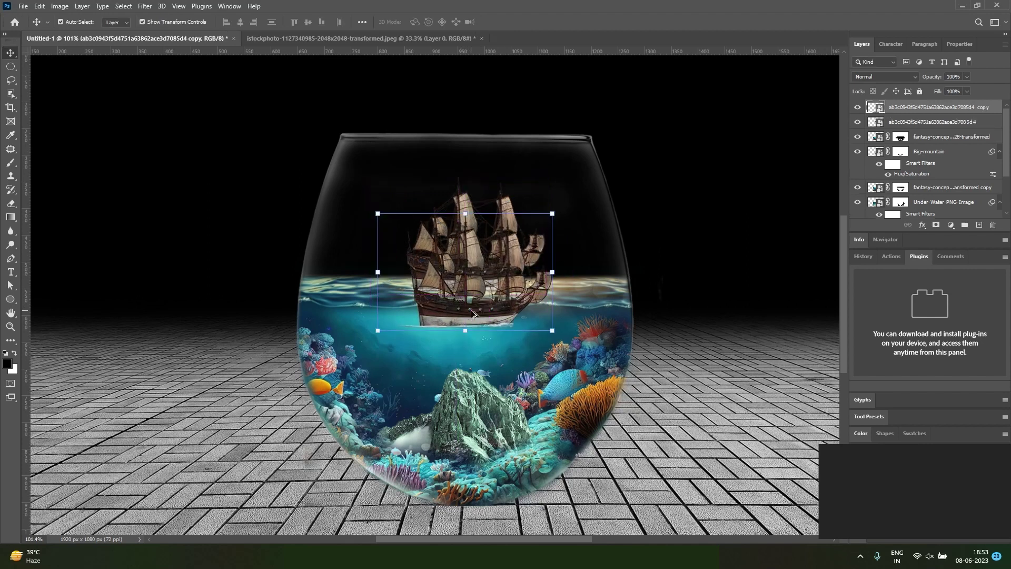
pyautogui.moveTo(560, 216); pyautogui.dragTo(414, 300)
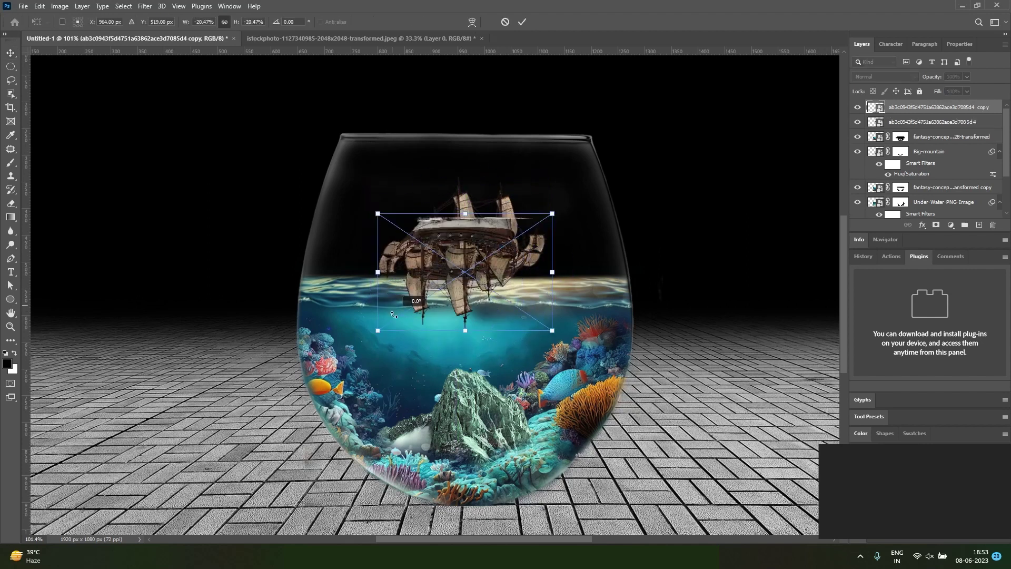
pyautogui.rightClick(477, 230)
pyautogui.click(514, 421)
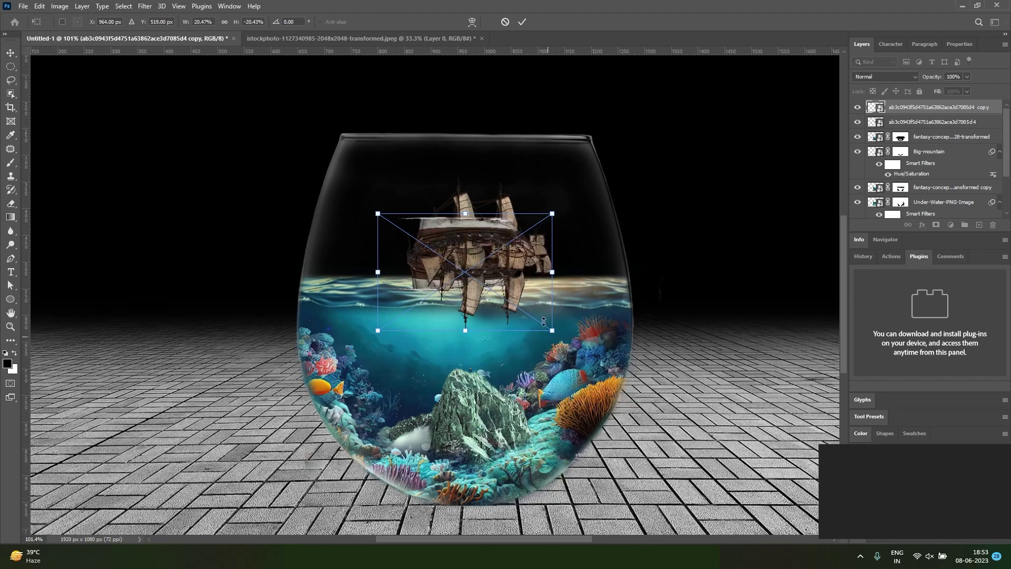
pyautogui.moveTo(484, 242); pyautogui.dragTo(478, 312)
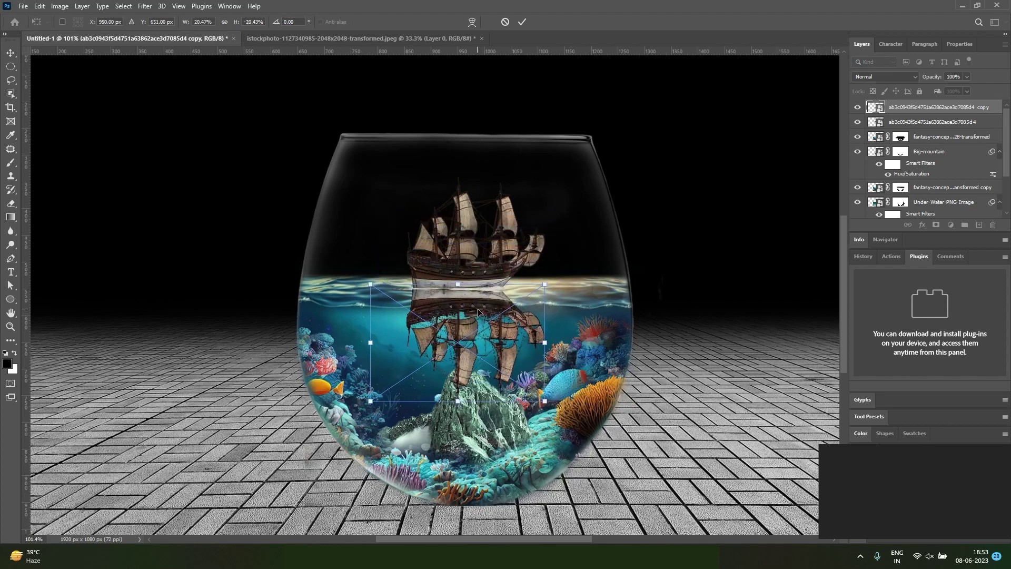
pyautogui.press('Return')
# Step: Rasterize the flipped ship copy and erase its sails and lower parts with a soft eraser, keeping only the hull reflection
pyautogui.press('e')
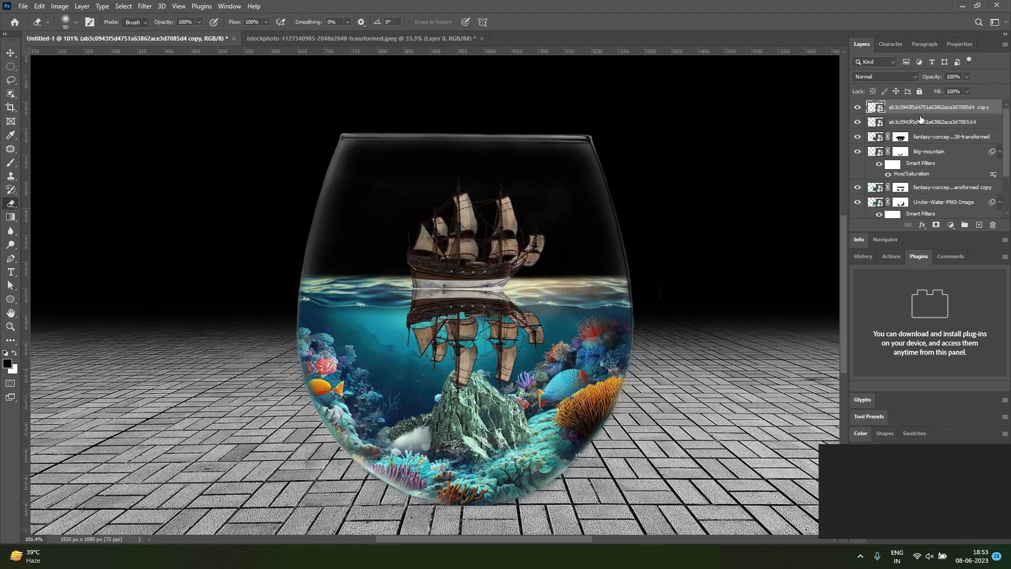
pyautogui.rightClick(878, 107)
pyautogui.click(772, 281)
pyautogui.moveTo(400, 315)
pyautogui.mouseDown()
pyautogui.moveTo(539, 323)
pyautogui.moveTo(406, 344)
pyautogui.moveTo(565, 346)
pyautogui.moveTo(431, 376)
pyautogui.moveTo(384, 372)
pyautogui.moveTo(409, 325)
pyautogui.mouseUp()
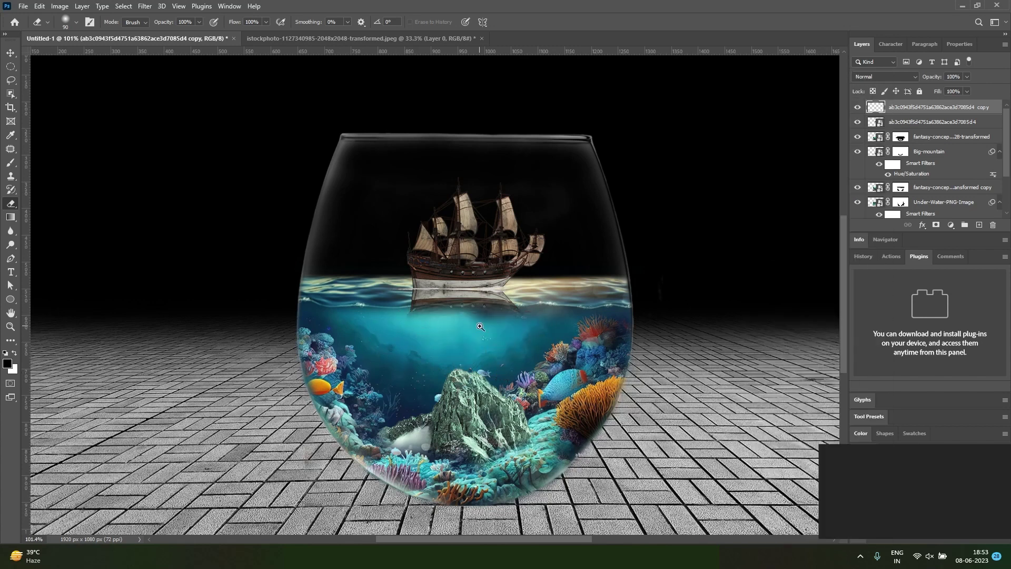
pyautogui.scroll(2, 485, 325)
pyautogui.press('[')
pyautogui.press('[')
pyautogui.press('[')
pyautogui.moveTo(314, 315)
pyautogui.mouseDown()
pyautogui.moveTo(614, 312)
pyautogui.moveTo(328, 315)
pyautogui.moveTo(613, 298)
pyautogui.moveTo(363, 304)
pyautogui.mouseUp()
# Step: Squash the hull reflection to 70% of its height and nudge it up against the ship's hull
pyautogui.press('v')
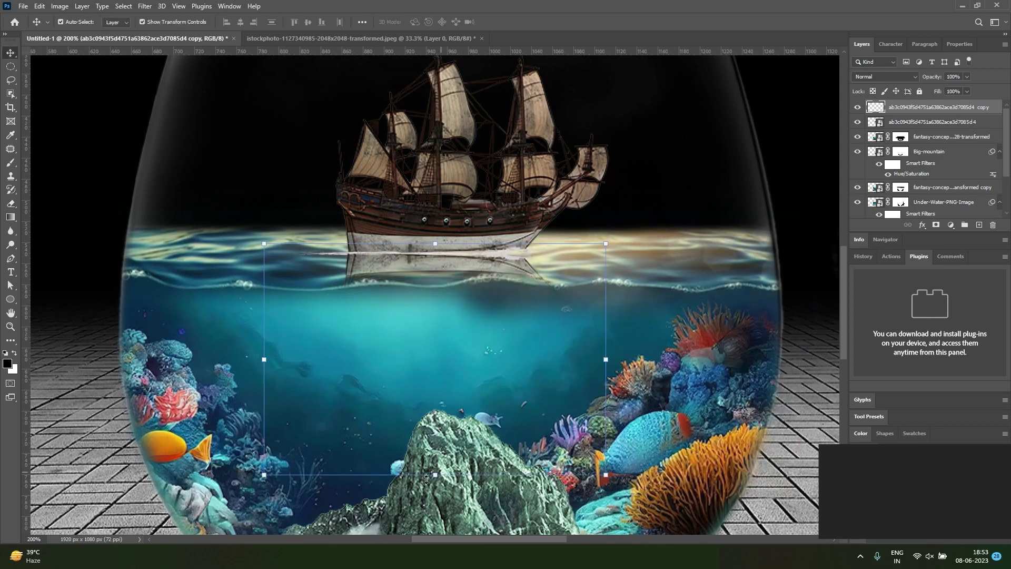
pyautogui.moveTo(439, 478); pyautogui.dragTo(443, 409)
pyautogui.press('Down')
pyautogui.press('Up')
pyautogui.press('Up')
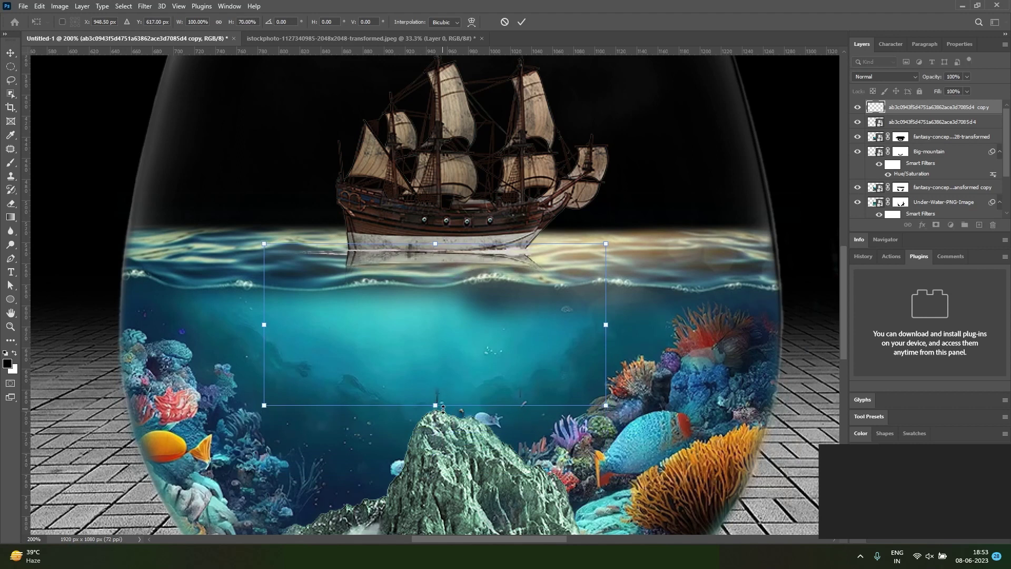
pyautogui.press('Return')
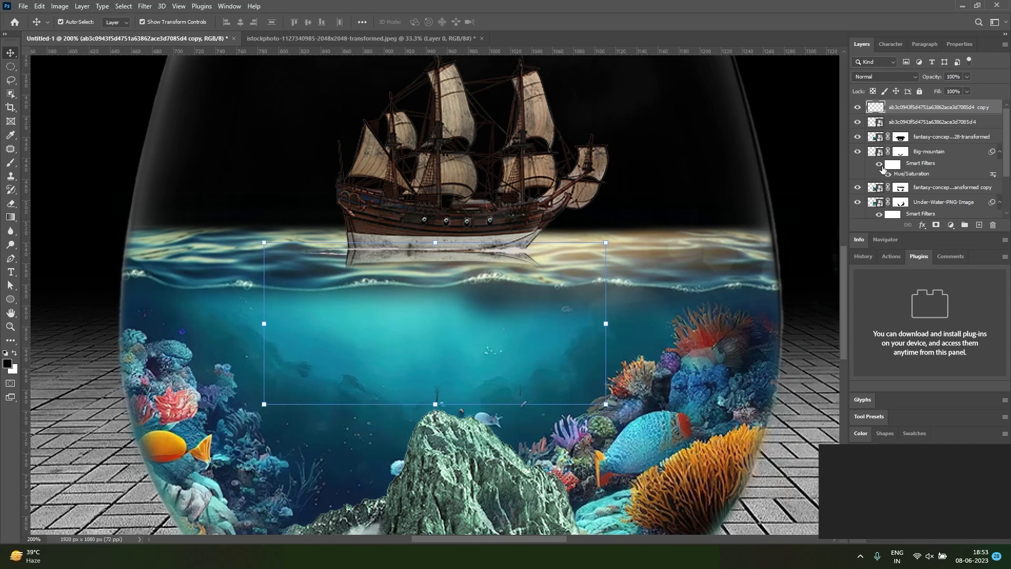
# Step: Lower the hull reflection layer's opacity to 70%
pyautogui.click(967, 78)
pyautogui.click(950, 91)
pyautogui.click(968, 77)
pyautogui.click(944, 89)
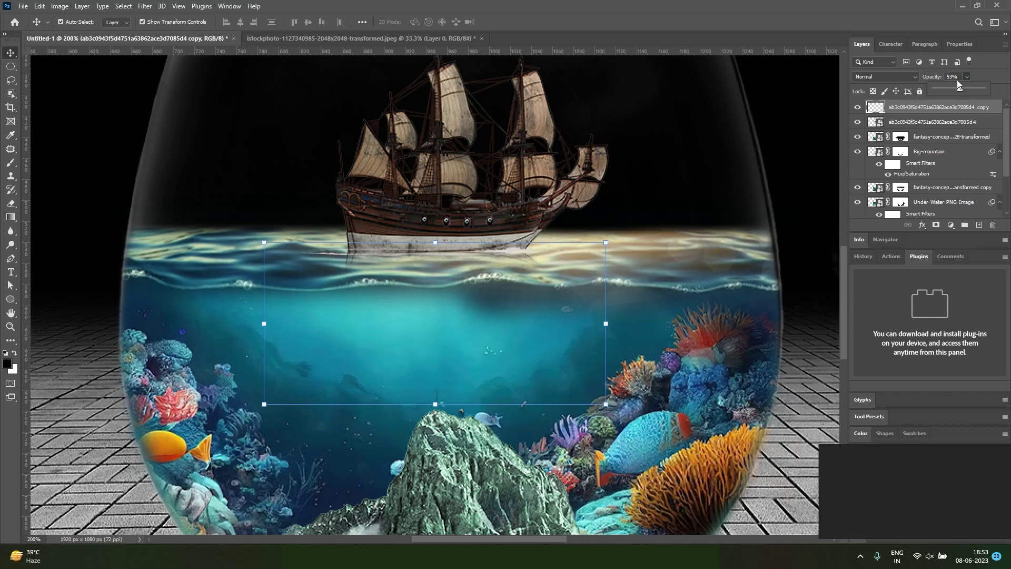
pyautogui.moveTo(968, 91); pyautogui.dragTo(970, 90)
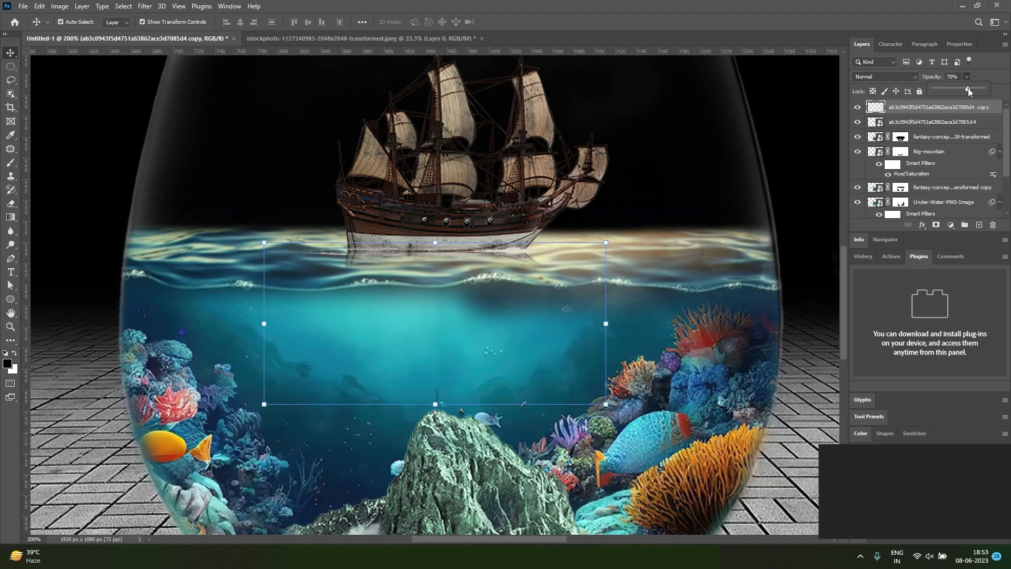
pyautogui.hotkey('ctrl', '-')
pyautogui.hotkey('ctrl', '-')
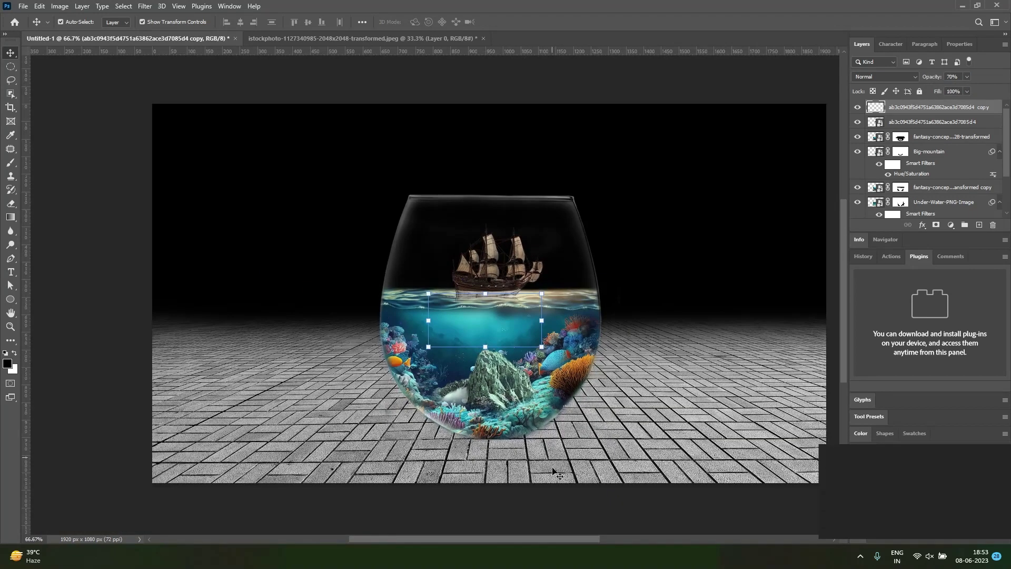
# Step: Merge the sailing ship and its hull reflection into a single layer
pyautogui.click(561, 504)
pyautogui.keyDown('ctrl'); pyautogui.click(527, 307); pyautogui.keyUp('ctrl')
pyautogui.click(540, 241)
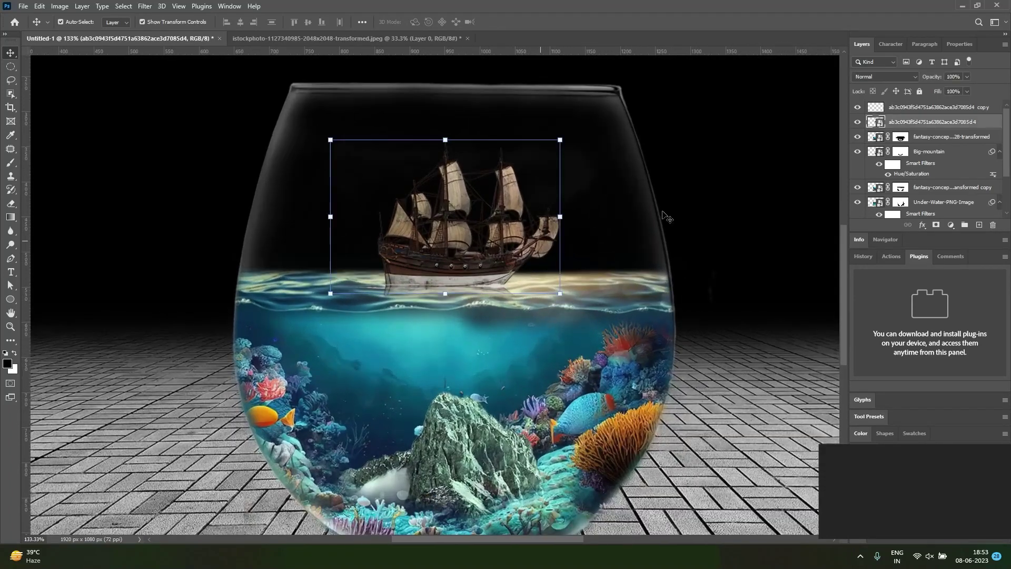
pyautogui.keyDown('ctrl'); pyautogui.click(897, 108); pyautogui.keyUp('ctrl')
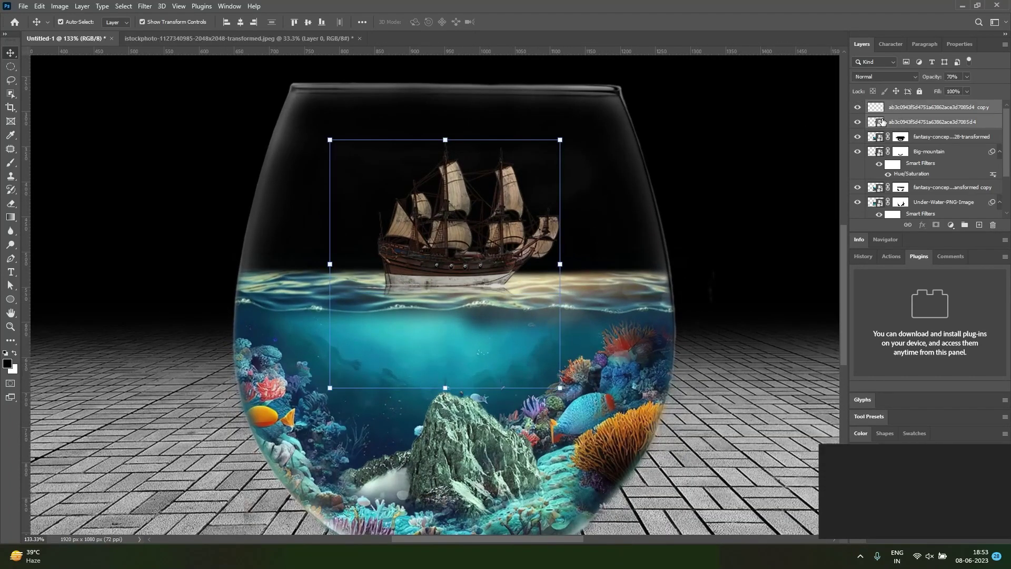
pyautogui.click(857, 122)
pyautogui.click(857, 122)
pyautogui.hotkey('ctrl', 'e')
pyautogui.click(911, 123)
pyautogui.keyDown('ctrl'); pyautogui.click(911, 113); pyautogui.keyUp('ctrl')
pyautogui.hotkey('ctrl', 'e')
# Step: Apply a Hue/Saturation adjustment to the merged ship layer with the hue at +172
pyautogui.click(62, 6)
pyautogui.moveTo(201, 7)
pyautogui.click(63, 6)
pyautogui.click(61, 7)
pyautogui.moveTo(100, 33)
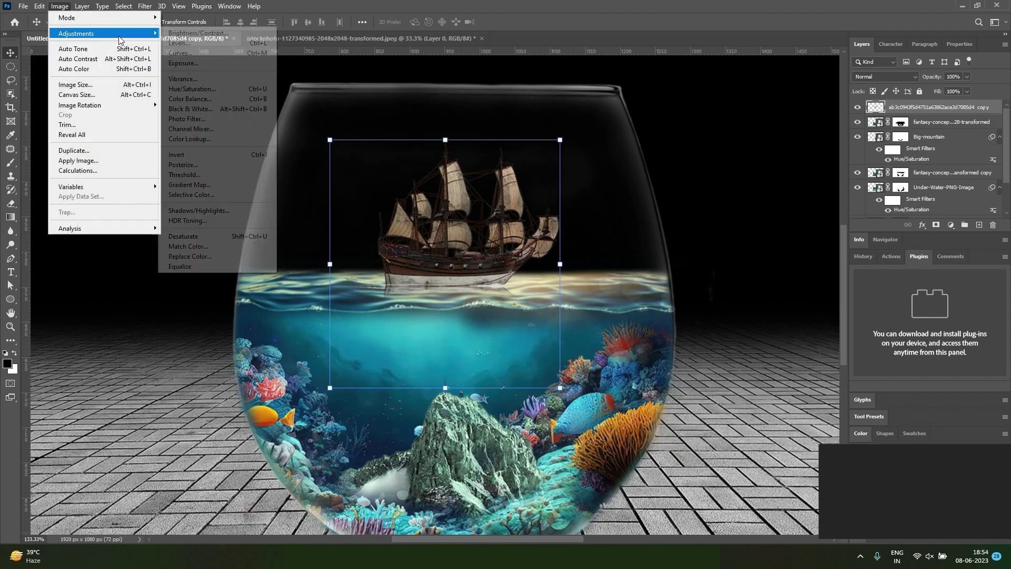
pyautogui.click(201, 89)
pyautogui.moveTo(697, 207); pyautogui.dragTo(747, 211)
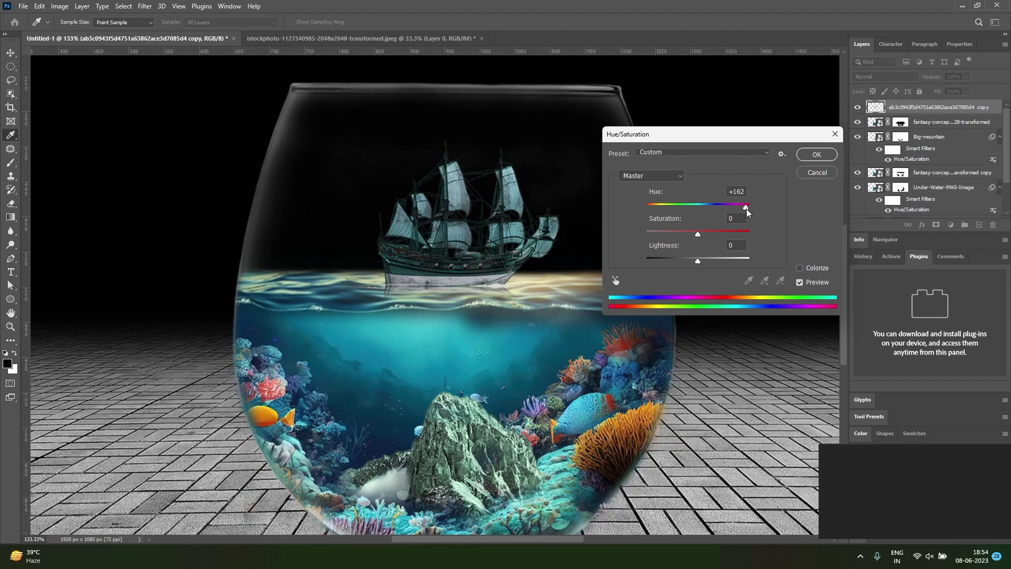
pyautogui.moveTo(748, 211); pyautogui.dragTo(750, 212)
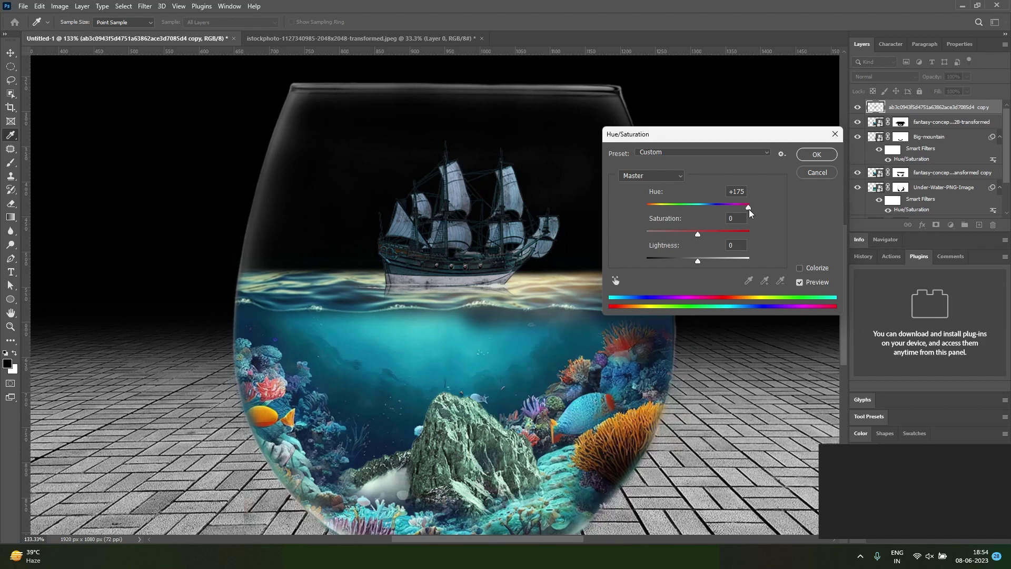
pyautogui.moveTo(750, 212); pyautogui.dragTo(749, 211)
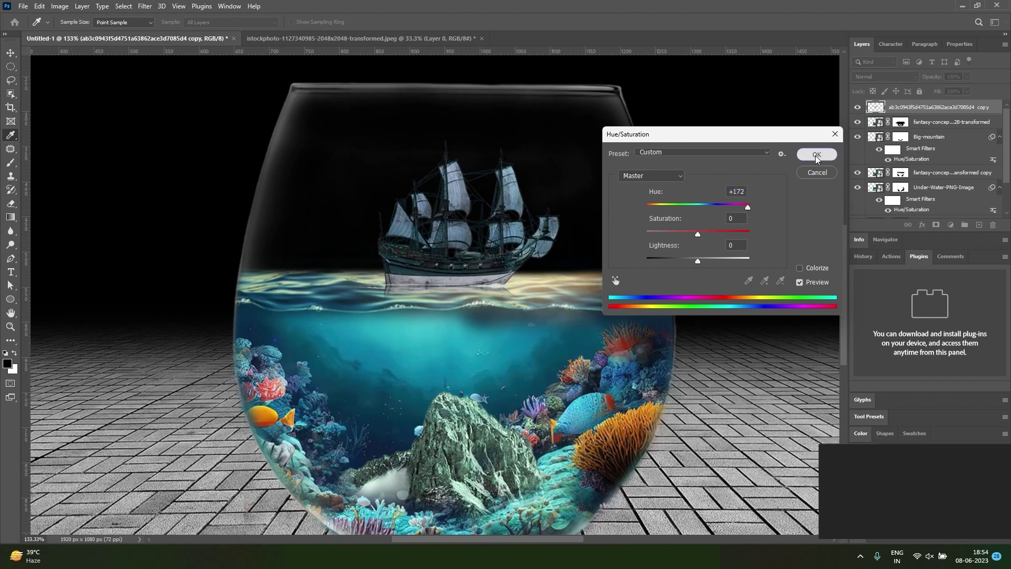
pyautogui.click(816, 154)
# Step: Brighten the ship with a Curves point at input 117, output 134, and a Levels white point of about 252
pyautogui.hotkey('ctrl', 'm')
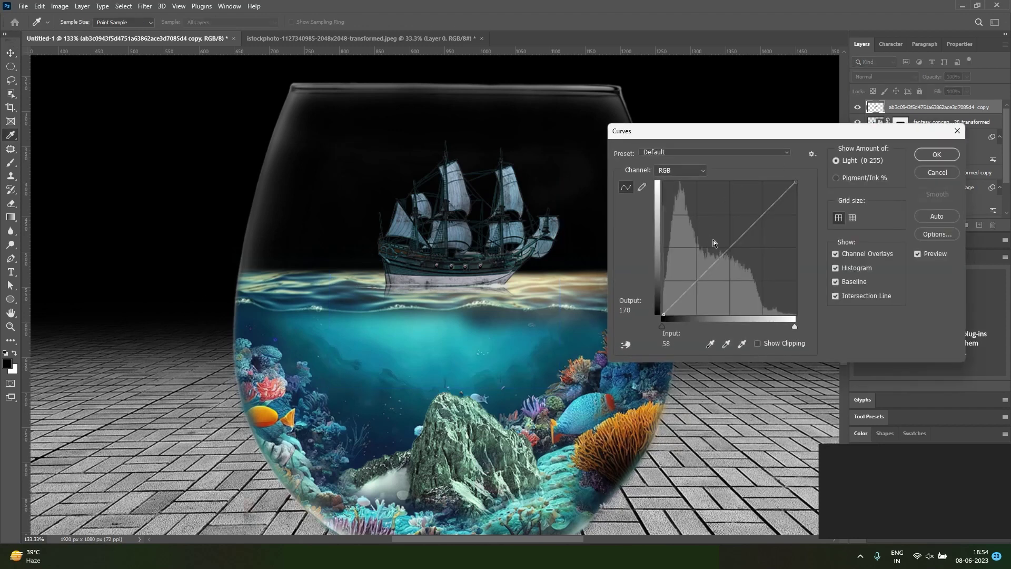
pyautogui.moveTo(730, 245); pyautogui.dragTo(724, 244)
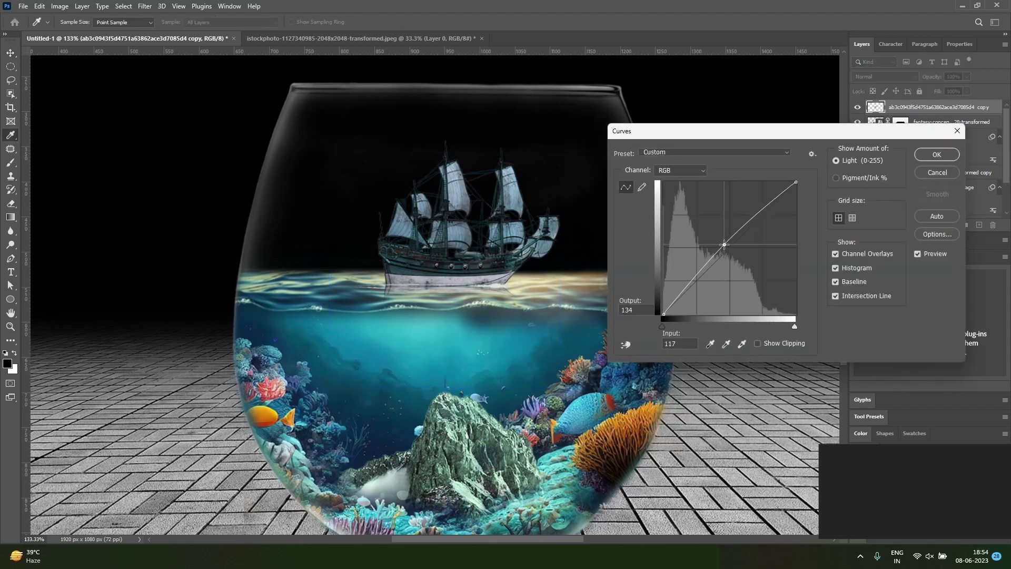
pyautogui.click(937, 155)
pyautogui.hotkey('ctrl', 'l')
pyautogui.moveTo(682, 199); pyautogui.dragTo(671, 198)
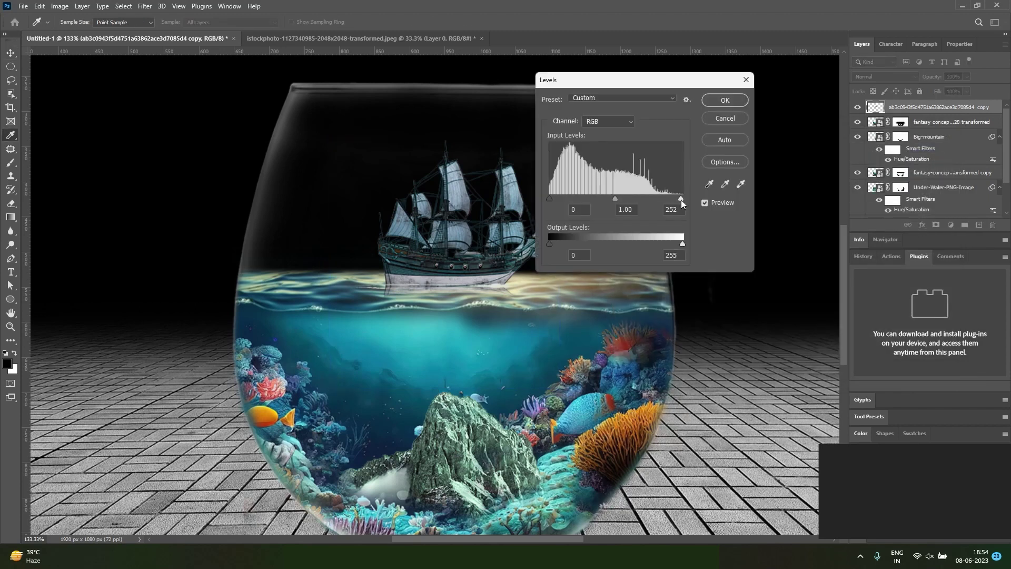
pyautogui.click(724, 100)
# Step: Darken the shadows of the coral reef copy layer by raising its Levels black point slightly
pyautogui.press('v')
pyautogui.click(676, 370)
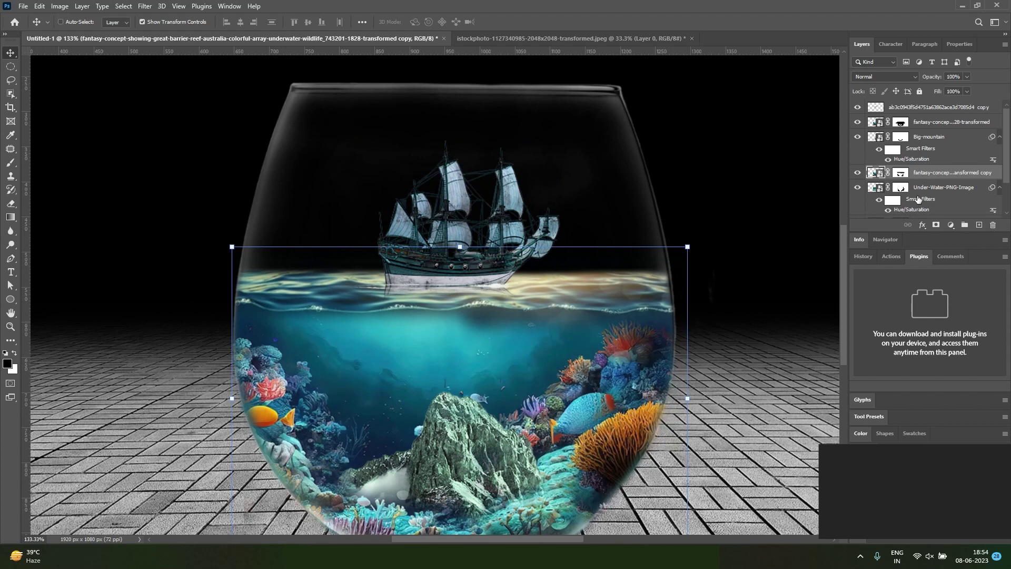
pyautogui.hotkey('ctrl', 'l')
pyautogui.moveTo(605, 233); pyautogui.dragTo(615, 232)
pyautogui.click(775, 136)
# Step: Increase the mountain's contrast with Levels, setting the input black point to 30 and the white point to about 247
pyautogui.keyDown('ctrl'); pyautogui.click(547, 421); pyautogui.keyUp('ctrl')
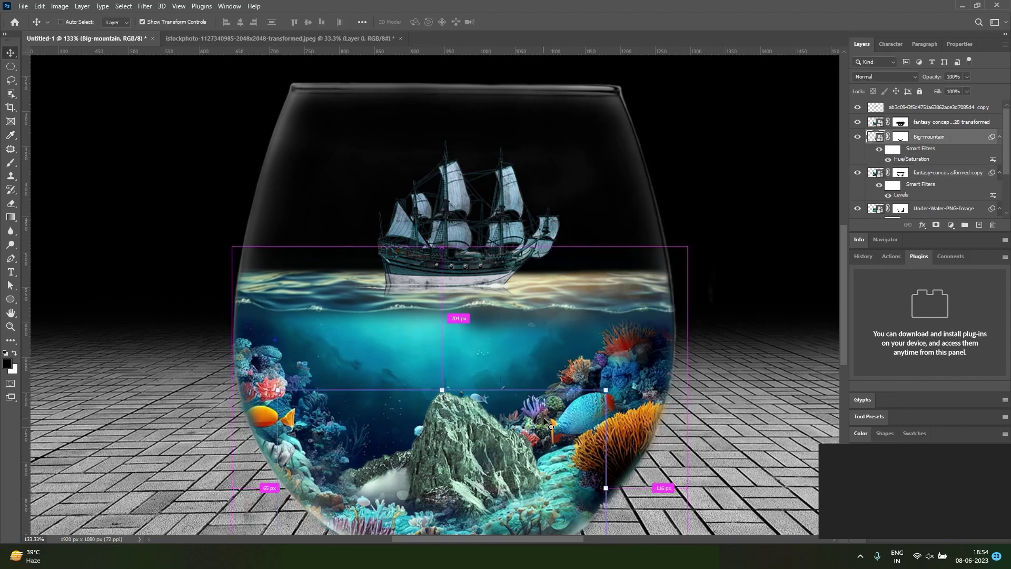
pyautogui.hotkey('ctrl', 'l')
pyautogui.moveTo(605, 235); pyautogui.dragTo(620, 234)
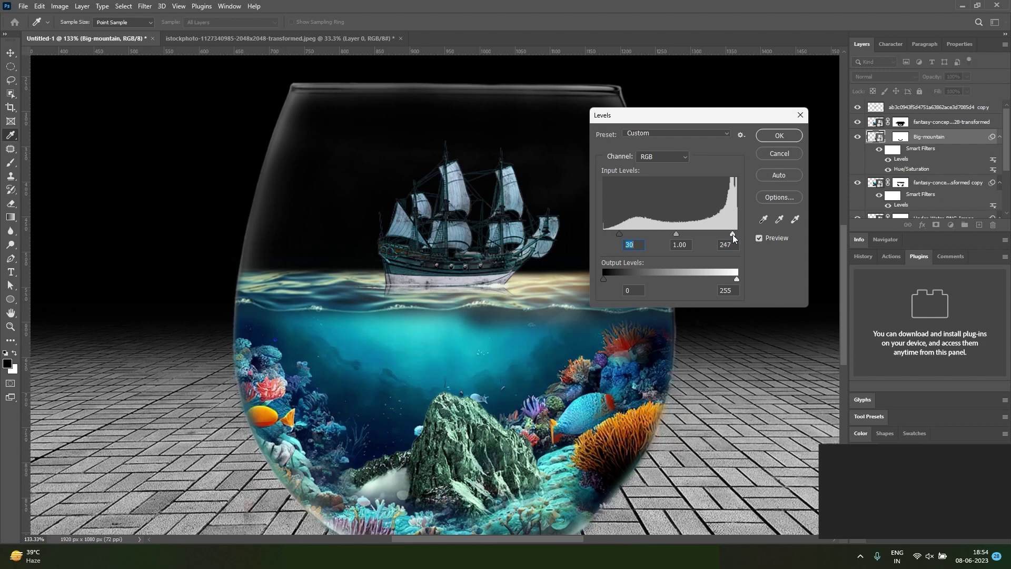
pyautogui.click(778, 135)
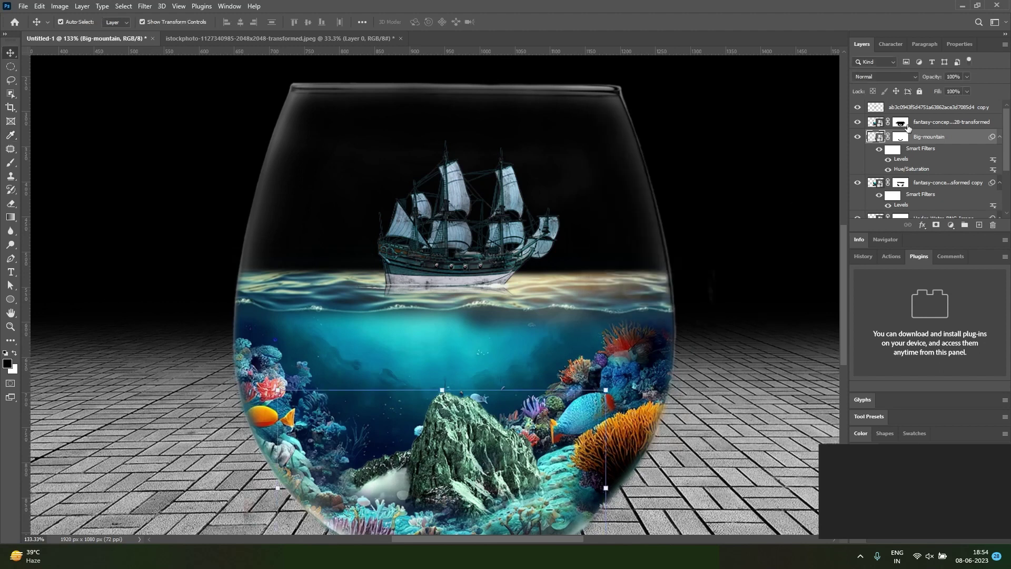
# Step: Change the hue of the mountain's Hue/Saturation smart filter to +160
pyautogui.doubleClick(901, 169)
pyautogui.click(516, 213)
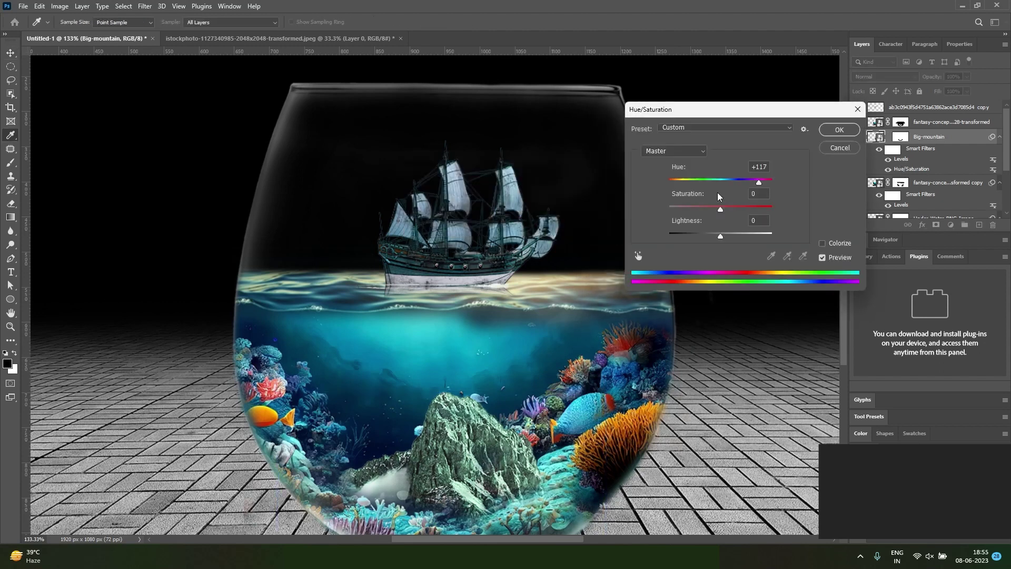
pyautogui.moveTo(758, 181)
pyautogui.mouseDown()
pyautogui.moveTo(748, 182)
pyautogui.moveTo(768, 184)
pyautogui.mouseUp()
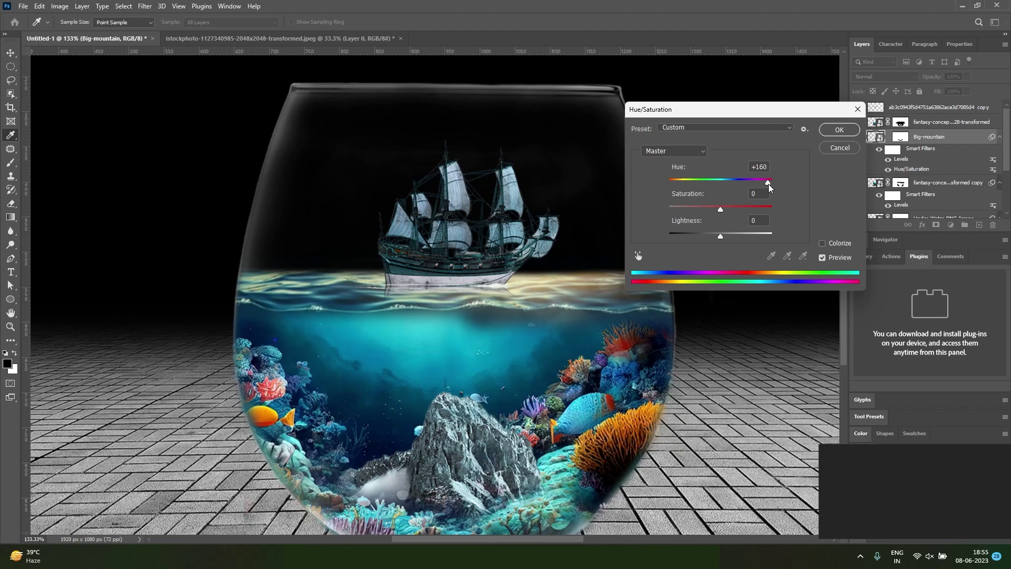
pyautogui.click(838, 130)
# Step: Enlarge the sailing ship slightly and reposition it on the water surface inside the bowl
pyautogui.keyDown('alt'); pyautogui.click(557, 396); pyautogui.keyUp('alt')
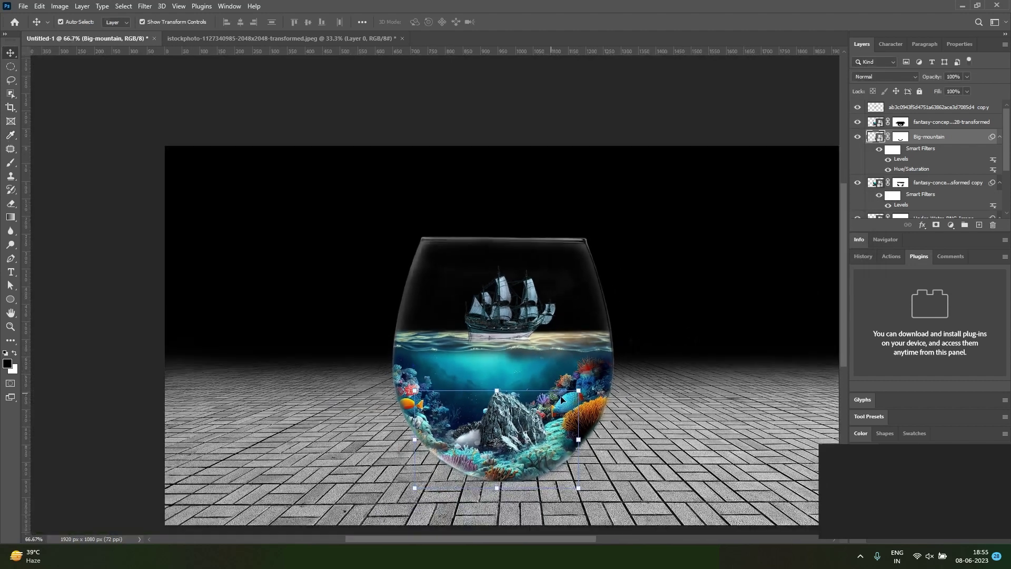
pyautogui.keyDown('ctrl'); pyautogui.click(668, 436); pyautogui.keyUp('ctrl')
pyautogui.moveTo(562, 407); pyautogui.dragTo(538, 389)
pyautogui.moveTo(514, 301); pyautogui.dragTo(514, 319)
pyautogui.hotkey('alt', '.')
pyautogui.moveTo(559, 243); pyautogui.dragTo(573, 228)
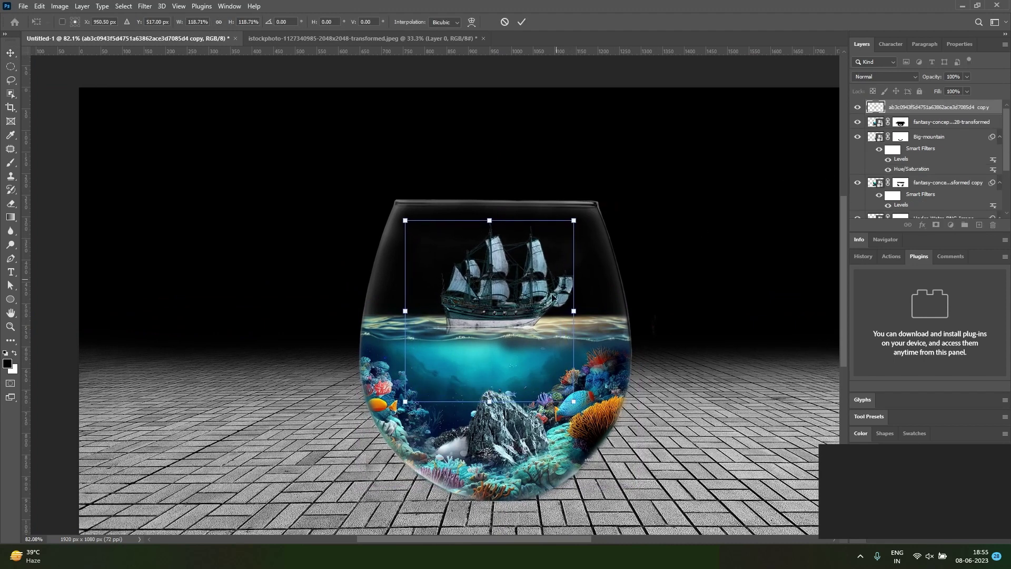
pyautogui.moveTo(535, 312); pyautogui.dragTo(537, 309)
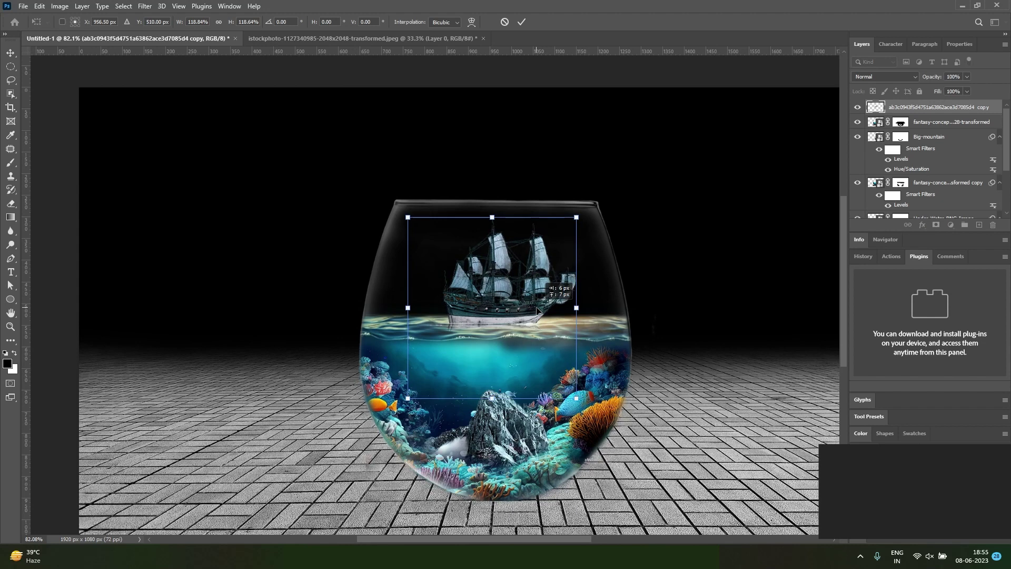
pyautogui.moveTo(577, 217)
pyautogui.mouseDown()
pyautogui.moveTo(589, 207)
pyautogui.moveTo(572, 221)
pyautogui.mouseUp()
pyautogui.press('Return')
# Step: Place the mermaid cutout peakpx from the image folder and move its layer above the mountain layer
pyautogui.click(702, 360)
pyautogui.moveTo(600, 414); pyautogui.dragTo(579, 379)
pyautogui.moveTo(501, 375); pyautogui.dragTo(520, 362)
pyautogui.scroll(3, 559, 363)
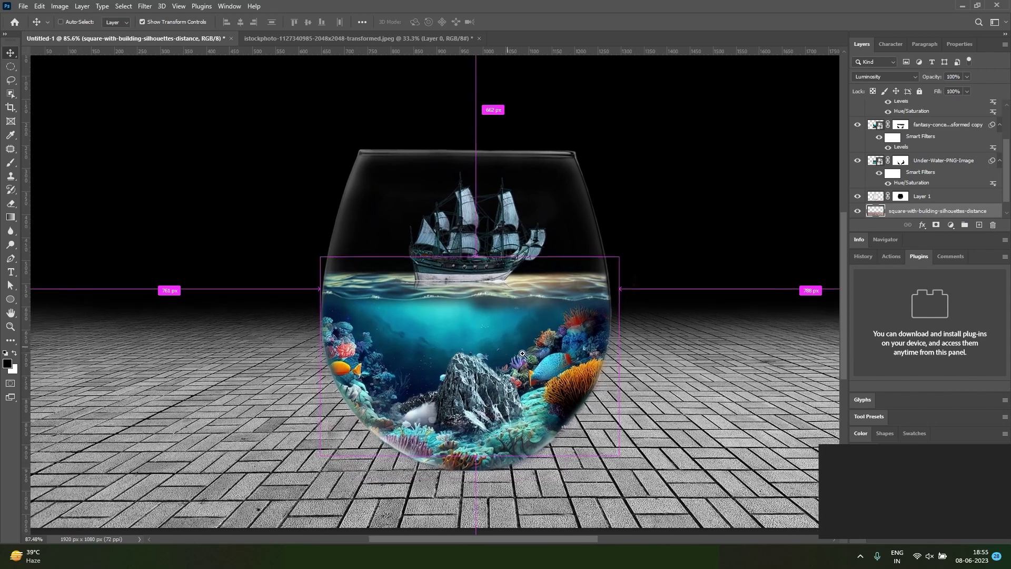
pyautogui.hotkey('alt', 'Tab')
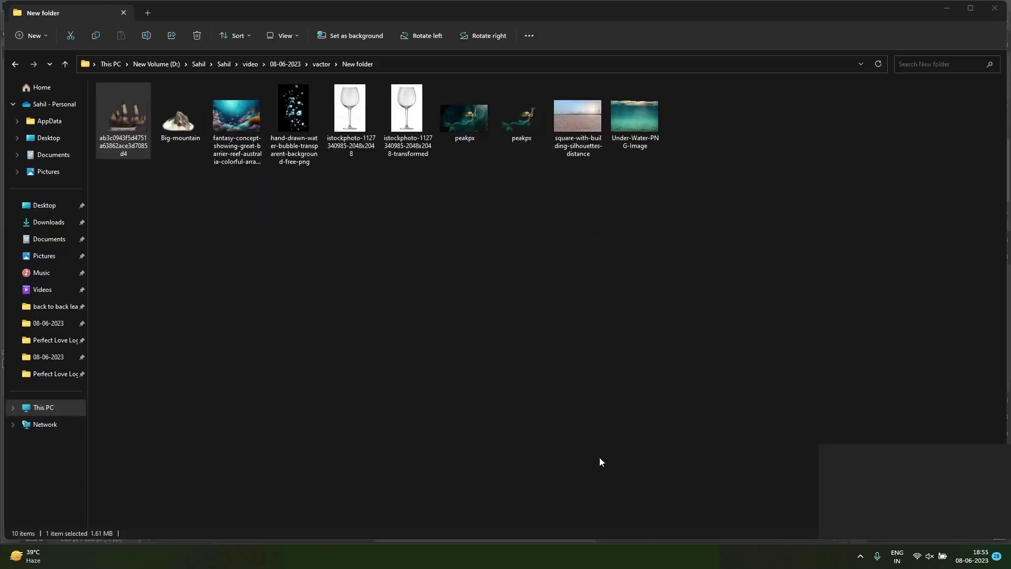
pyautogui.click(520, 124)
pyautogui.hotkey('alt', 'Tab')
pyautogui.moveTo(520, 124); pyautogui.dragTo(453, 289)
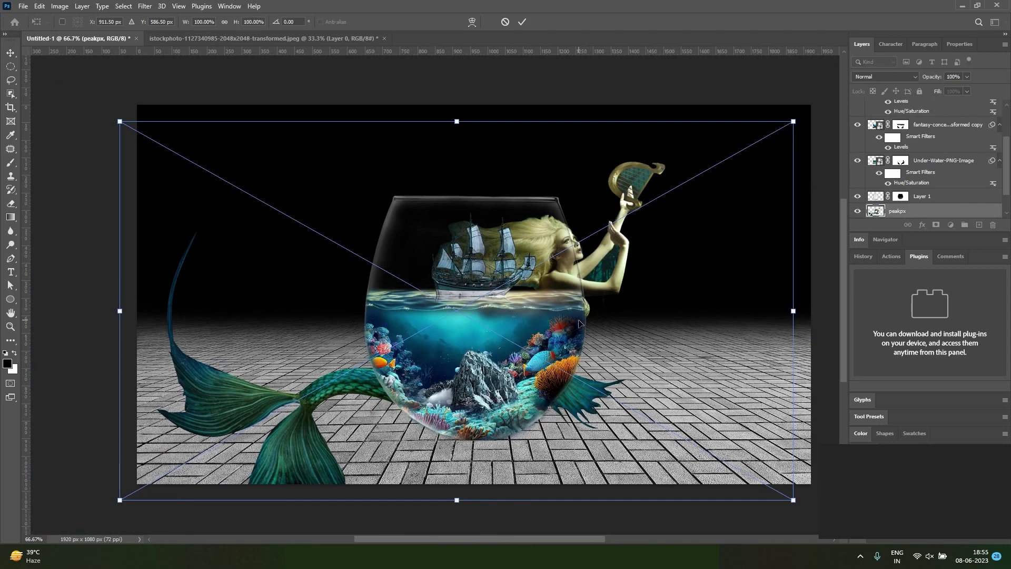
pyautogui.moveTo(930, 215); pyautogui.dragTo(903, 109)
# Step: Scale the mermaid to about 10.6%, rotate it about -17° and position it in the water beneath the ship
pyautogui.hotkey('ctrl', 't')
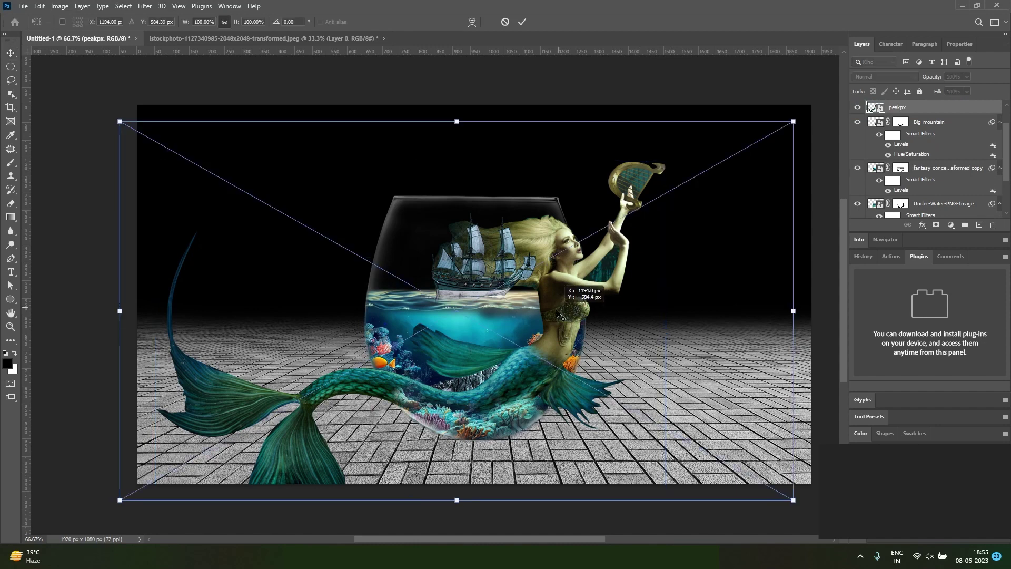
pyautogui.moveTo(793, 122); pyautogui.dragTo(500, 372)
pyautogui.scroll(5, 447, 329)
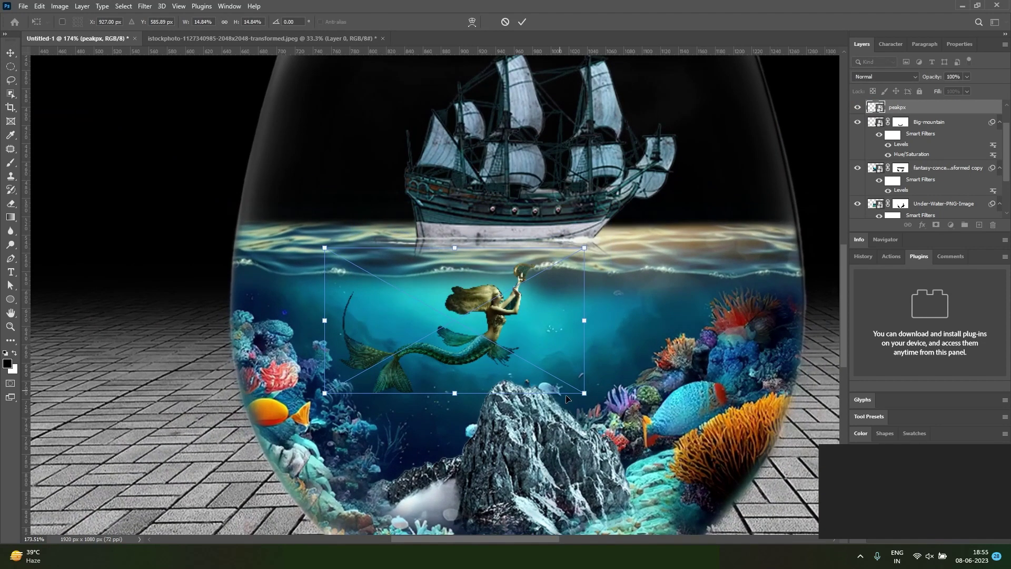
pyautogui.moveTo(613, 389); pyautogui.dragTo(621, 339)
pyautogui.moveTo(575, 226); pyautogui.dragTo(542, 233)
pyautogui.moveTo(497, 322); pyautogui.dragTo(467, 356)
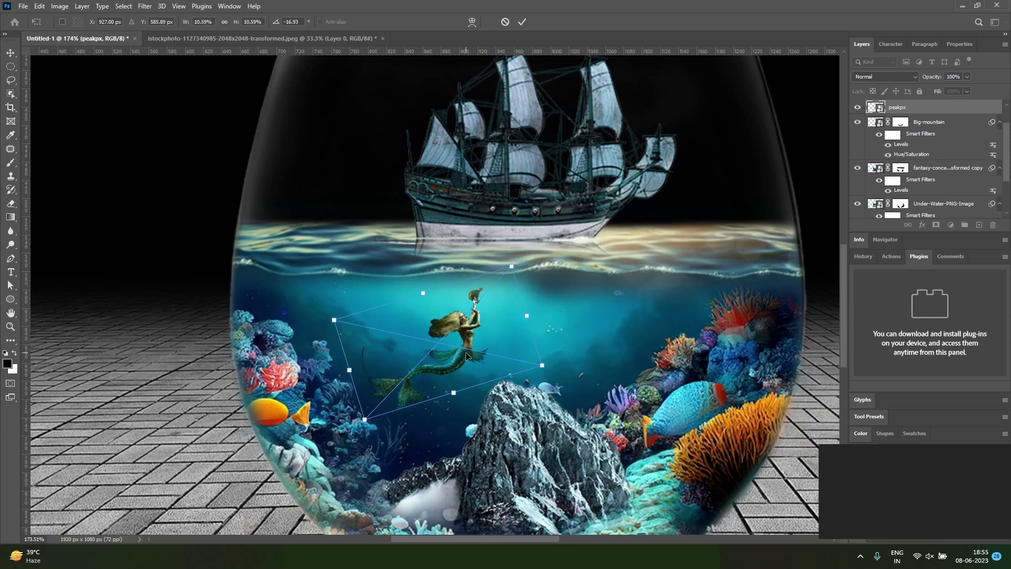
pyautogui.press('Return')
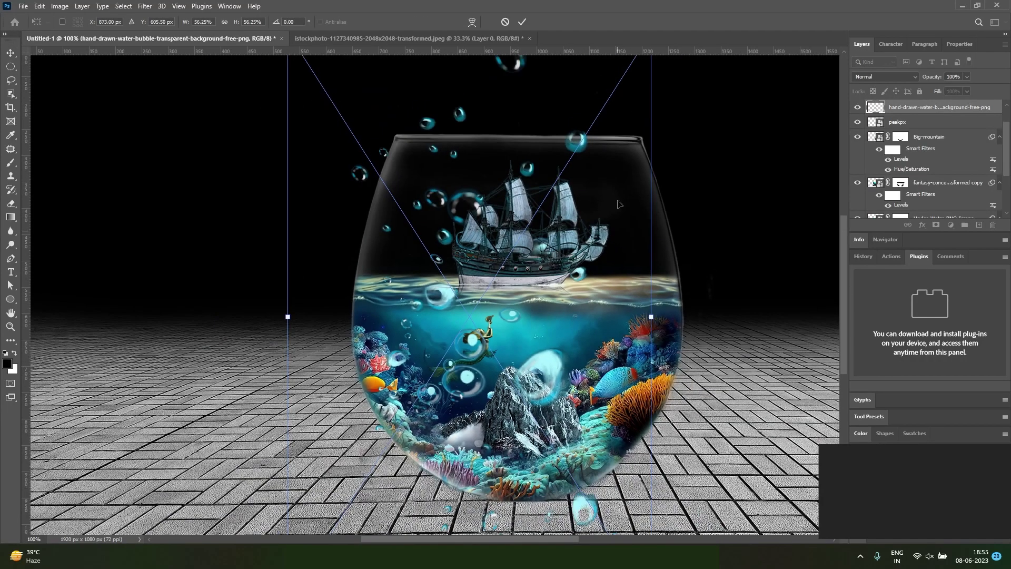
# Step: Shrink the water bubble image to about 2.2% and position it at the mermaid's tail fin
pyautogui.scroll(2, 558, 171)
pyautogui.moveTo(646, 91); pyautogui.dragTo(486, 214)
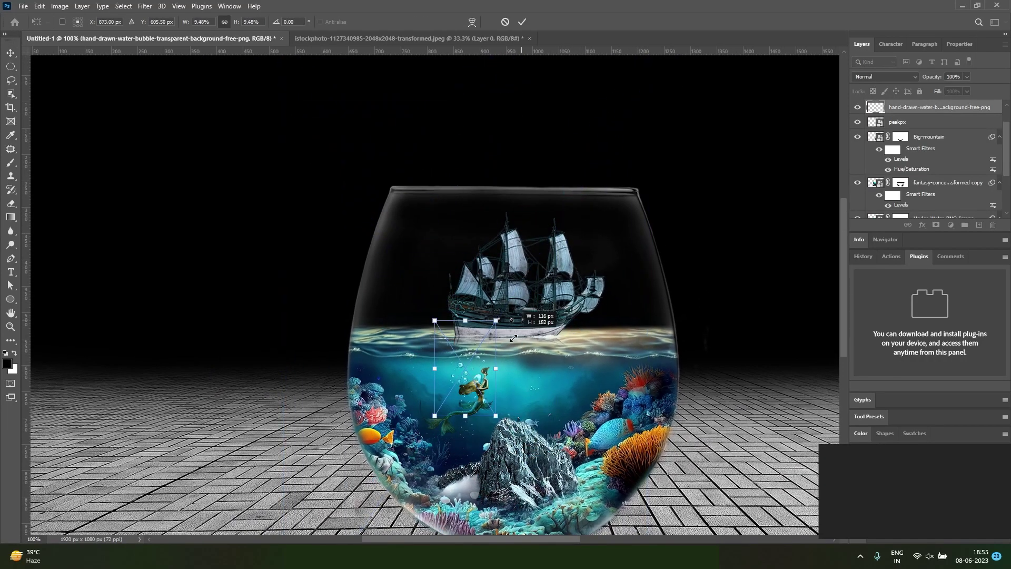
pyautogui.scroll(8, 476, 389)
pyautogui.moveTo(516, 272); pyautogui.dragTo(381, 431)
pyautogui.moveTo(501, 404); pyautogui.dragTo(566, 299)
pyautogui.moveTo(491, 169); pyautogui.dragTo(409, 291)
pyautogui.moveTo(385, 371); pyautogui.dragTo(374, 389)
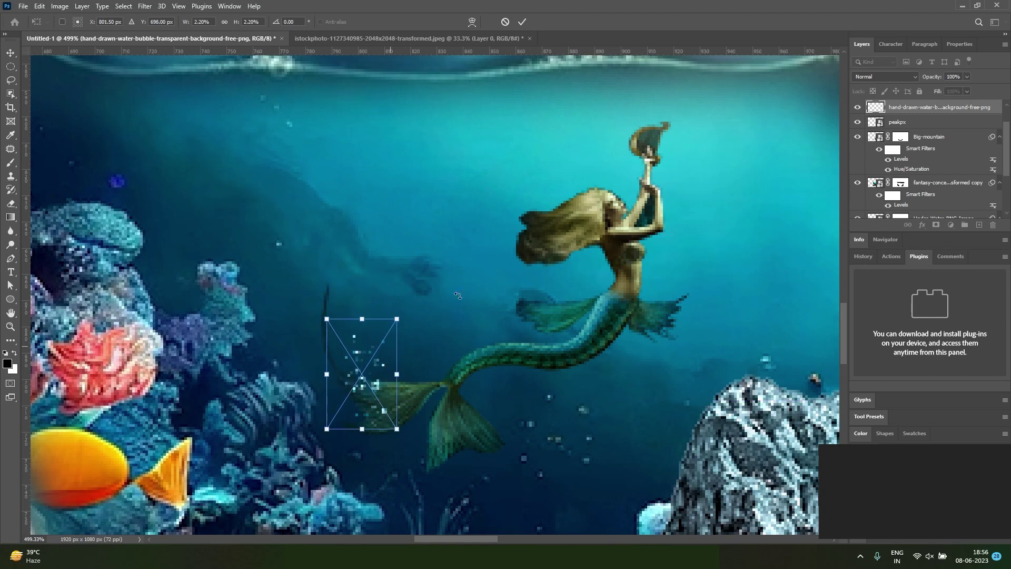
# Step: Move the bubbles layer beneath the mermaid layer and turn the bubbles sideways near the tail fin
pyautogui.moveTo(895, 112); pyautogui.dragTo(895, 129)
pyautogui.moveTo(399, 319); pyautogui.dragTo(323, 312)
pyautogui.hotkey('ctrl', 'z')
pyautogui.moveTo(408, 311); pyautogui.dragTo(275, 318)
pyautogui.moveTo(375, 361); pyautogui.dragTo(492, 426)
pyautogui.press('Return')
# Step: Duplicate the bubbles layer three times and spread the copies around the mermaid's tail, hair and hip fin
pyautogui.hotkey('ctrl', 'j')
pyautogui.moveTo(501, 375); pyautogui.dragTo(497, 405)
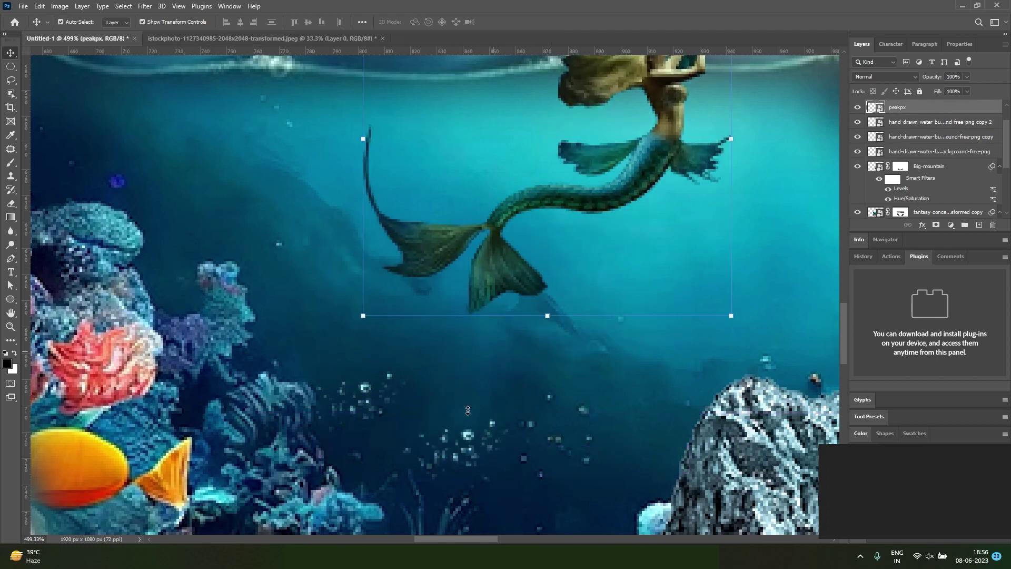
pyautogui.press('z')
pyautogui.press('v')
pyautogui.click(472, 462)
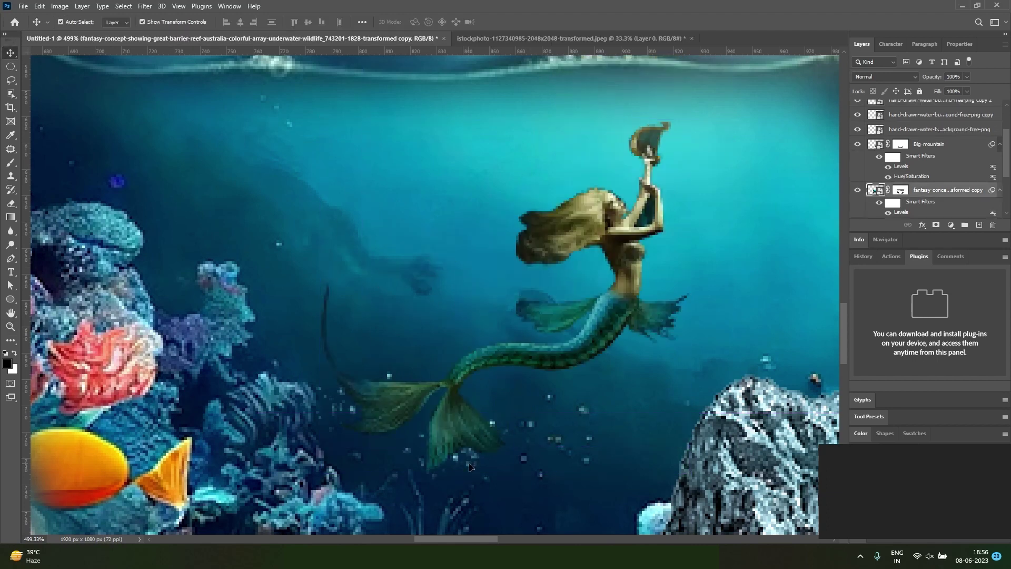
pyautogui.moveTo(472, 462); pyautogui.dragTo(535, 299)
pyautogui.moveTo(543, 265); pyautogui.dragTo(632, 346)
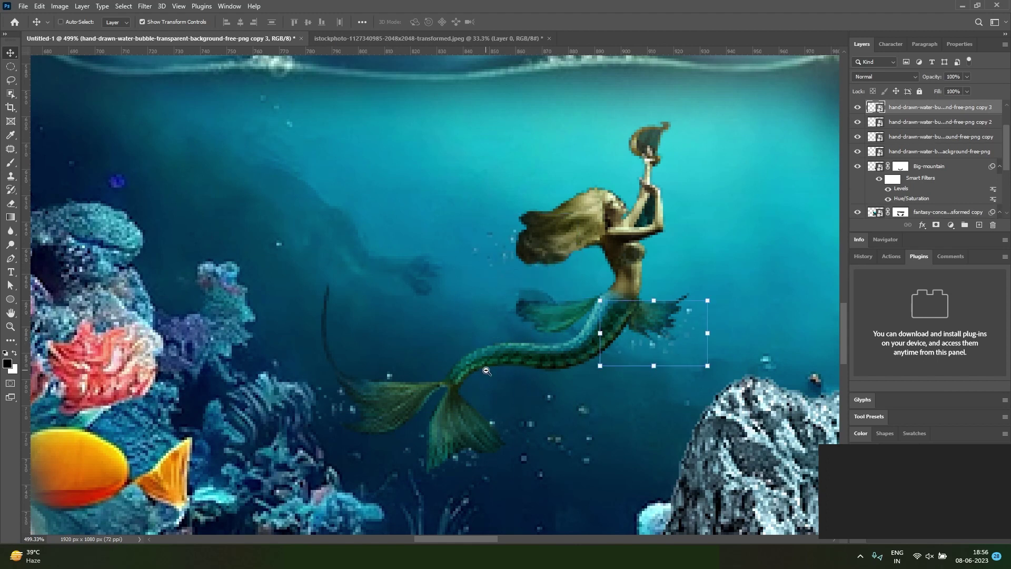
# Step: Apply a Hue/Saturation adjustment to the mermaid layer with the hue set to +15
pyautogui.scroll(-6, 484, 370)
pyautogui.click(287, 422)
pyautogui.moveTo(522, 391); pyautogui.dragTo(539, 376)
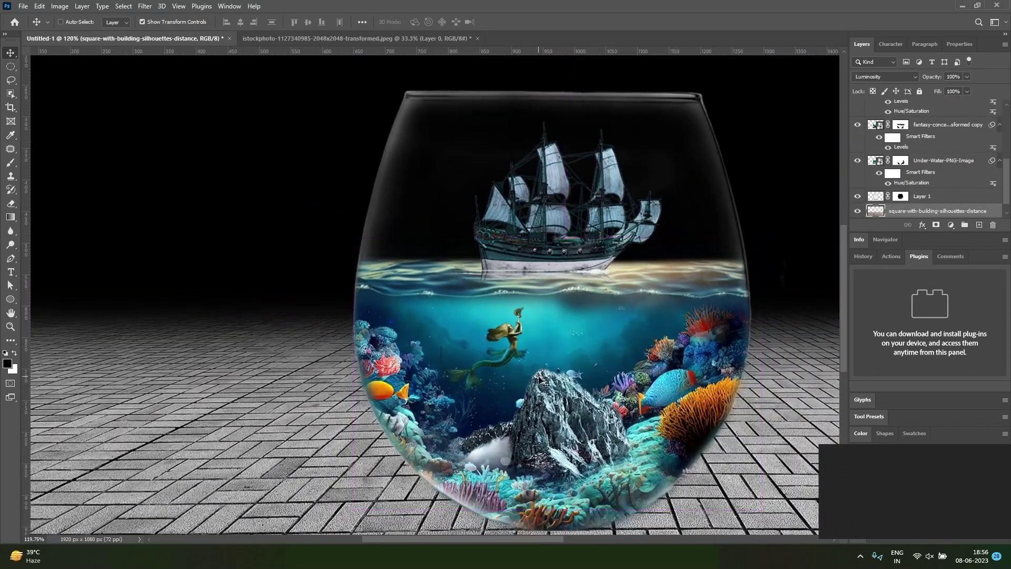
pyautogui.click(515, 340)
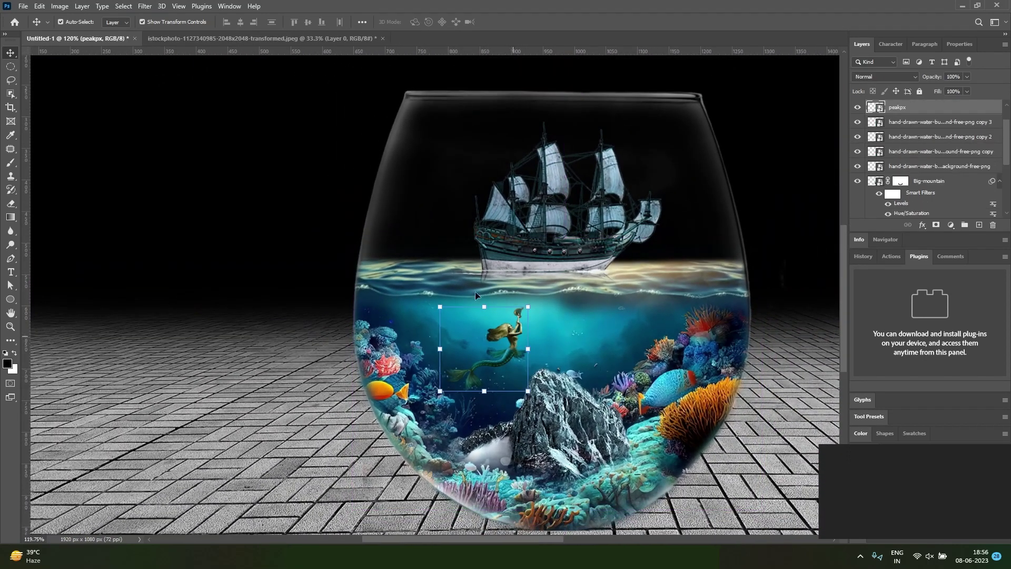
pyautogui.click(59, 5)
pyautogui.moveTo(105, 33)
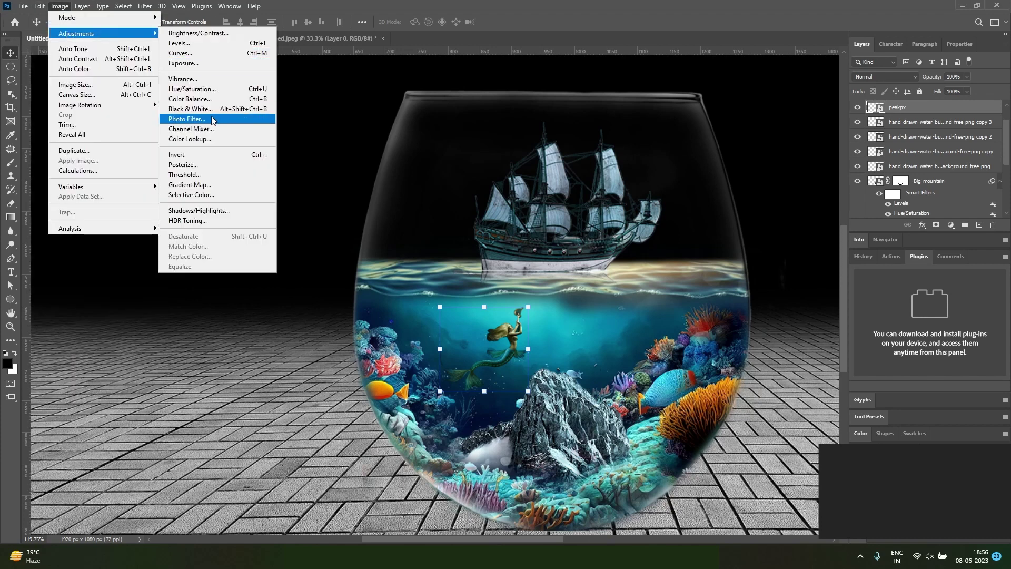
pyautogui.click(200, 88)
pyautogui.moveTo(725, 184); pyautogui.dragTo(729, 184)
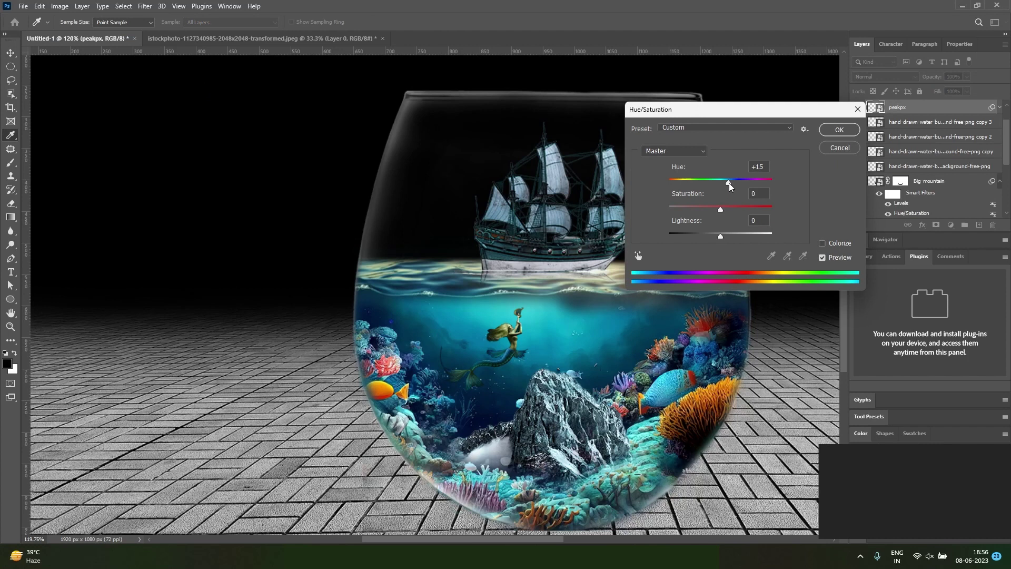
pyautogui.click(831, 131)
# Step: Add a new layer and fill a circular selection on the pavement with a black-to-transparent radial gradient, leaving nothing selected
pyautogui.click(768, 404)
pyautogui.moveTo(591, 390); pyautogui.dragTo(528, 353)
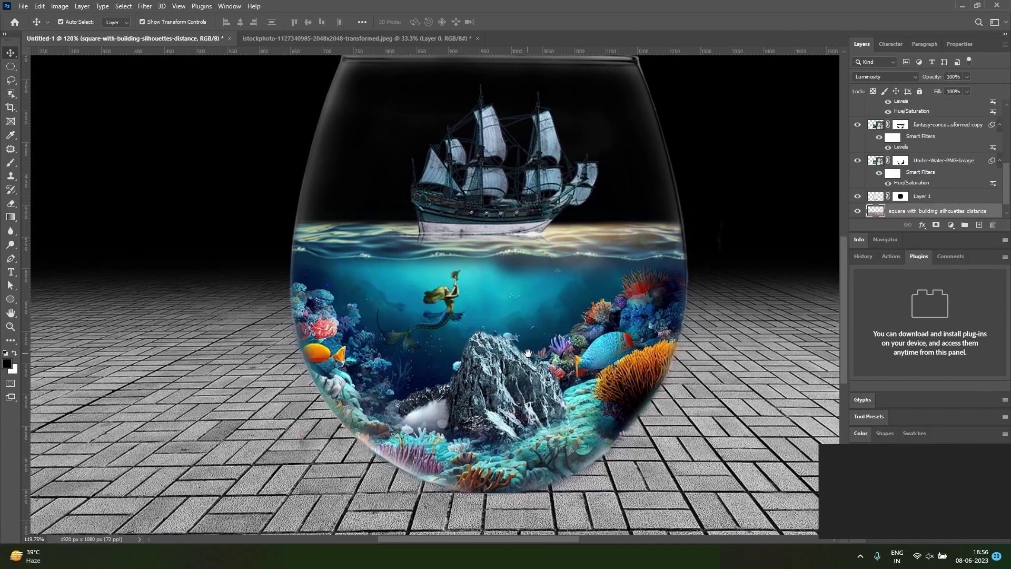
pyautogui.moveTo(641, 420); pyautogui.dragTo(618, 374)
pyautogui.scroll(-2, 538, 333)
pyautogui.moveTo(564, 406)
pyautogui.mouseDown()
pyautogui.moveTo(552, 396)
pyautogui.moveTo(566, 411)
pyautogui.mouseUp()
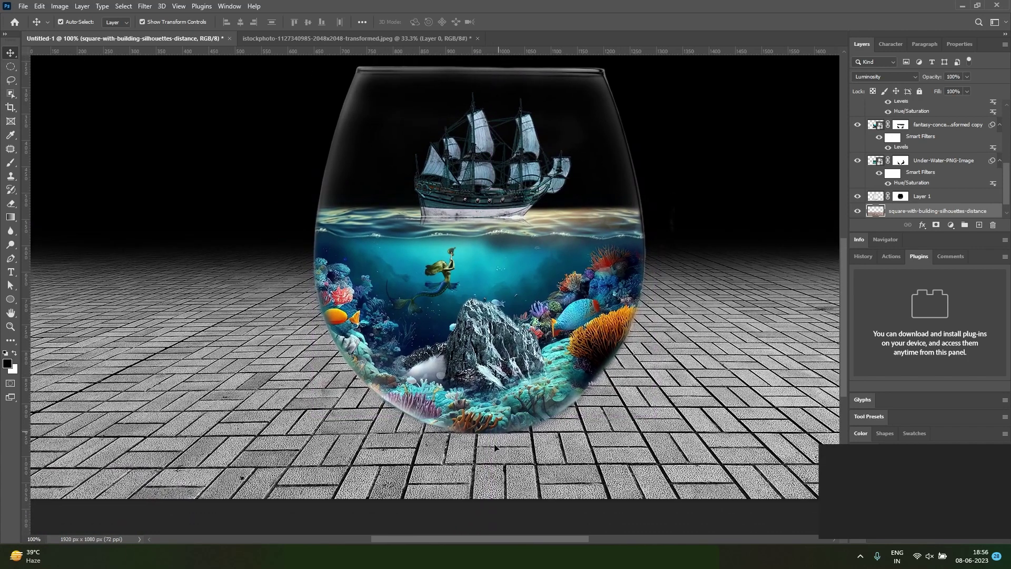
pyautogui.click(11, 67)
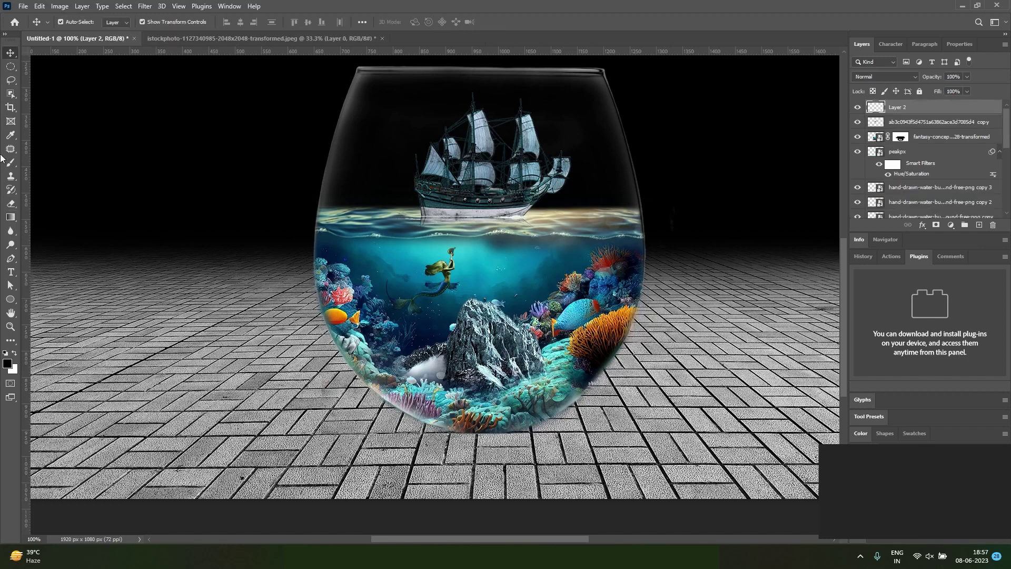
pyautogui.click(10, 67)
pyautogui.moveTo(141, 320); pyautogui.dragTo(276, 458)
pyautogui.click(12, 218)
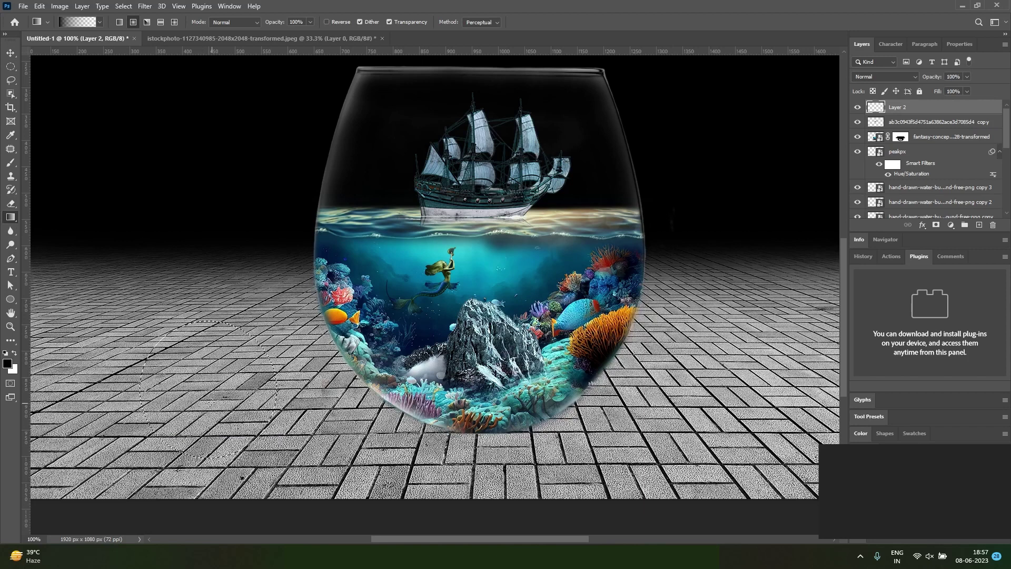
pyautogui.moveTo(208, 394); pyautogui.dragTo(604, 424)
pyautogui.hotkey('ctrl', 'd')
# Step: Flatten the black gradient spot to about 57% height, stretch it to over three times its width and place it under the bowl's base
pyautogui.press('v')
pyautogui.moveTo(467, 360); pyautogui.dragTo(467, 387)
pyautogui.moveTo(604, 424); pyautogui.dragTo(679, 424)
pyautogui.moveTo(474, 447); pyautogui.dragTo(478, 448)
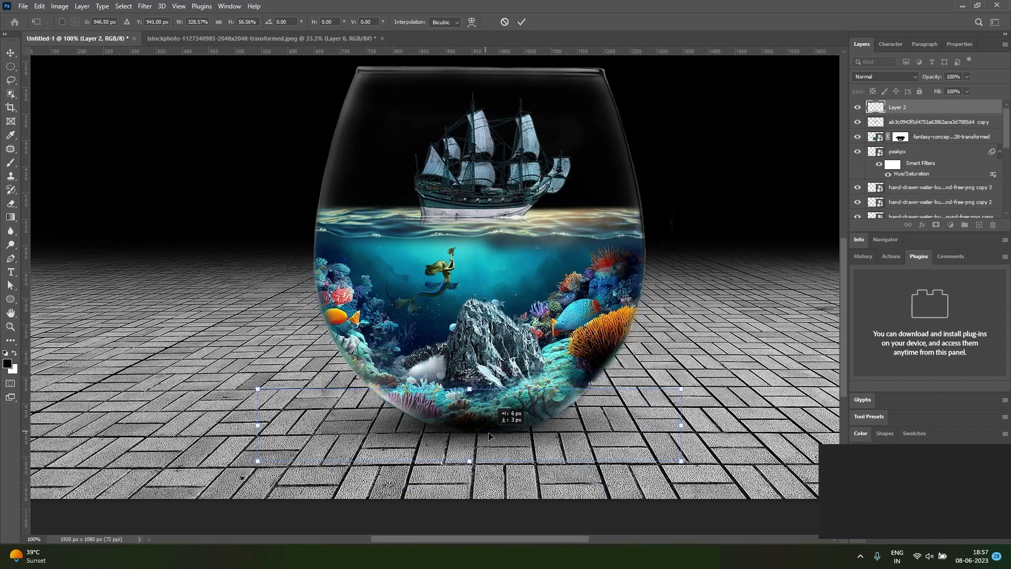
pyautogui.moveTo(685, 428); pyautogui.dragTo(720, 428)
pyautogui.moveTo(501, 433); pyautogui.dragTo(504, 433)
# Step: Move the shadow layer beneath the glass bowl layer and widen the shadow further, centred under the bowl
pyautogui.moveTo(936, 115); pyautogui.dragTo(925, 196)
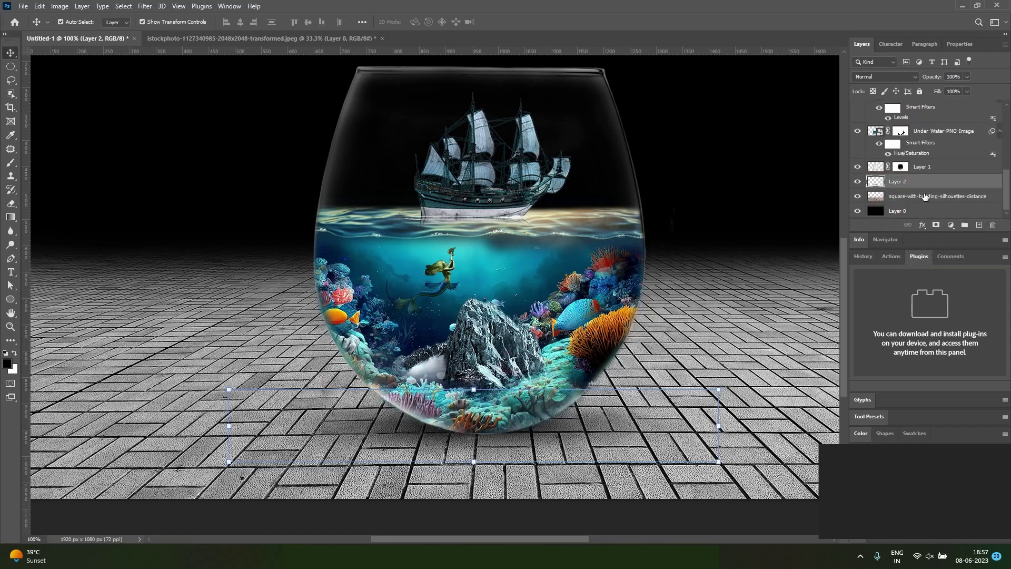
pyautogui.moveTo(549, 432); pyautogui.dragTo(545, 434)
pyautogui.hotkey('ctrl', 't')
pyautogui.moveTo(696, 432); pyautogui.dragTo(751, 433)
pyautogui.press('Return')
pyautogui.hotkey('ctrl', 't')
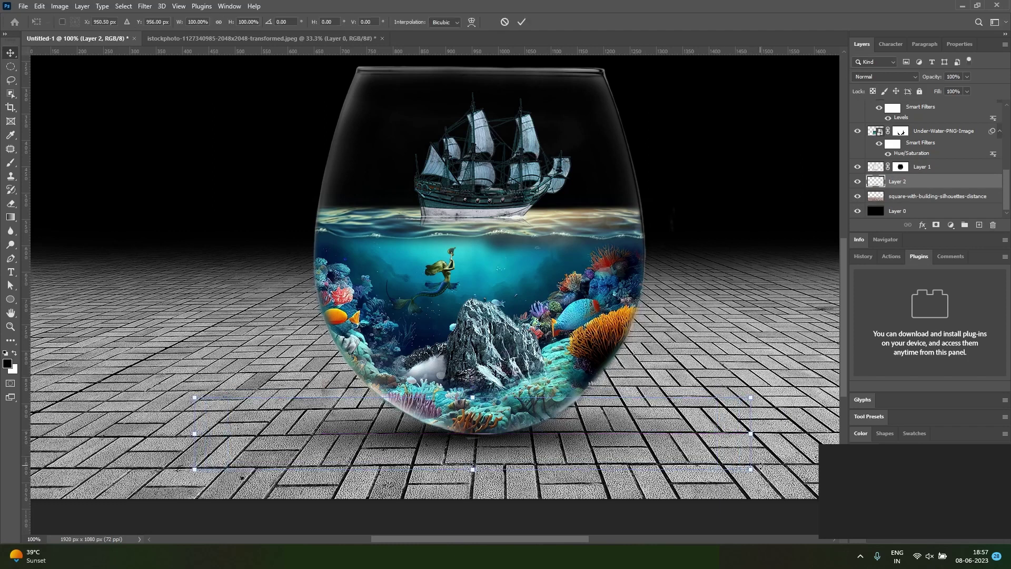
pyautogui.keyDown('ctrl'); pyautogui.keyDown('alt'); pyautogui.click(519, 384); pyautogui.keyUp('alt'); pyautogui.keyUp('ctrl')
pyautogui.press('Return')
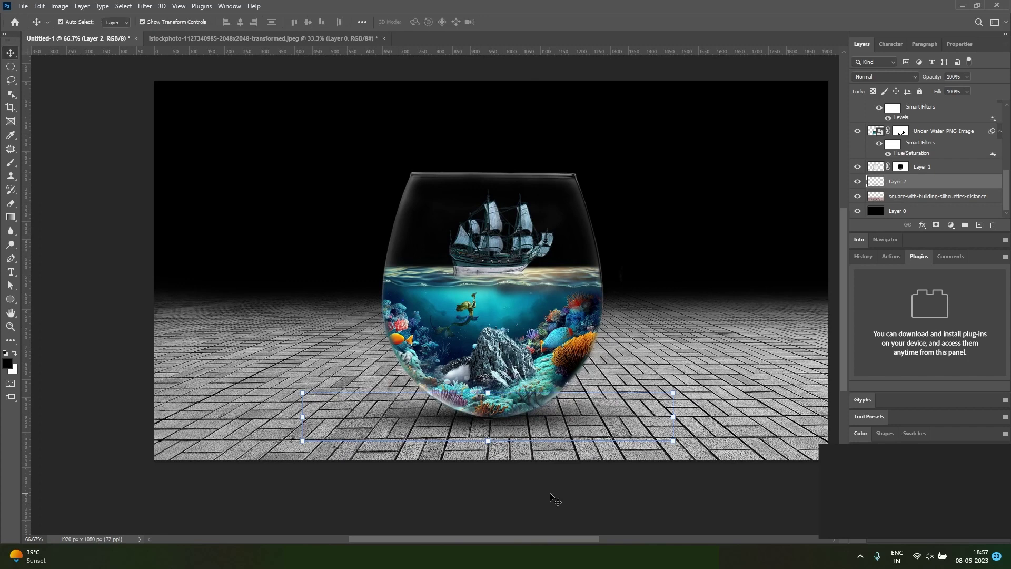
# Step: Select the layer mask of the glass bowl layer
pyautogui.click(547, 488)
pyautogui.click(566, 226)
pyautogui.click(516, 237)
pyautogui.scroll(1, 516, 237)
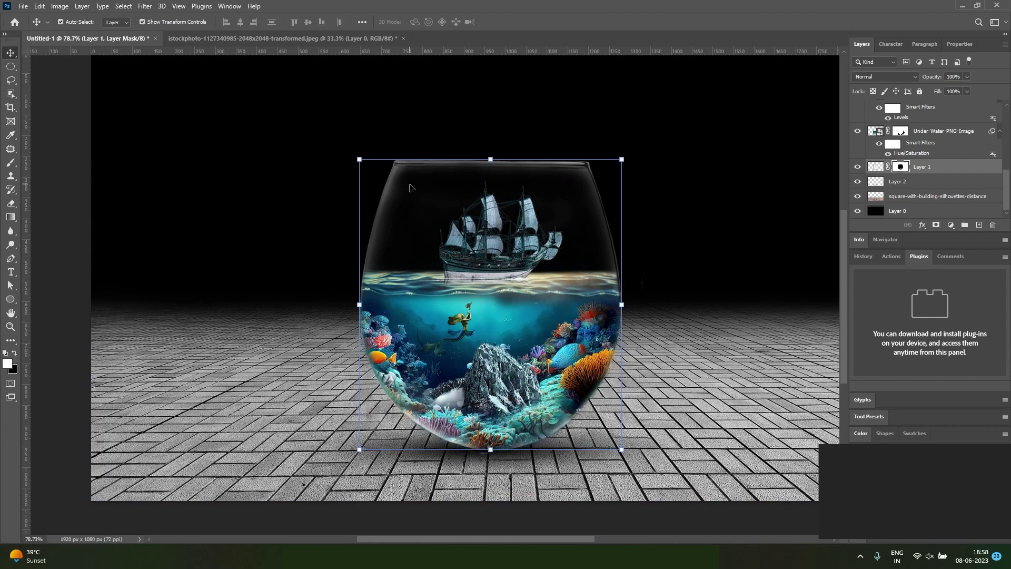
# Step: Try painting the glass mask white at 12% brush opacity along the bowl's upper left inner edge
pyautogui.press('b')
pyautogui.moveTo(242, 22); pyautogui.dragTo(207, 36)
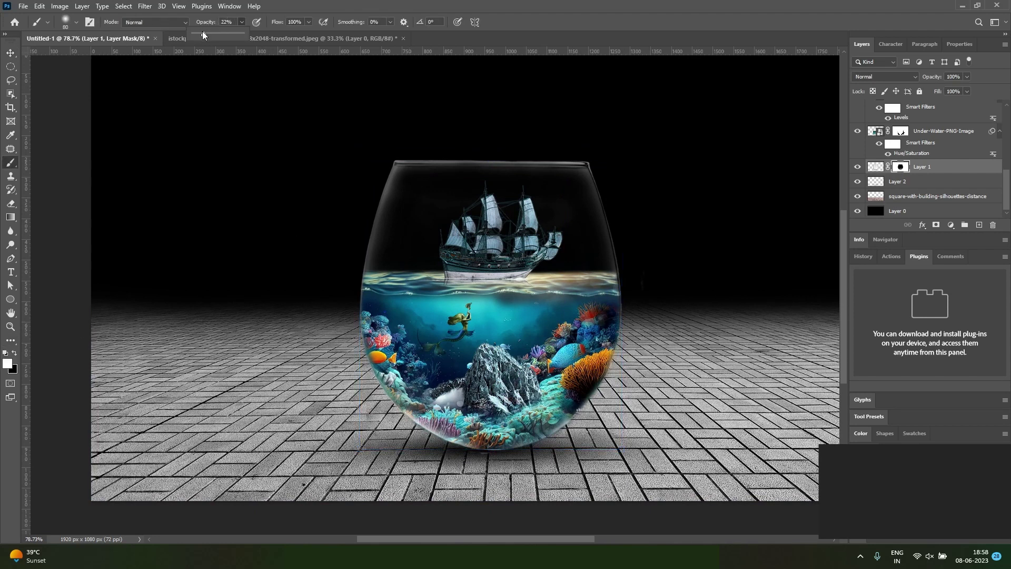
pyautogui.moveTo(416, 172); pyautogui.dragTo(399, 207)
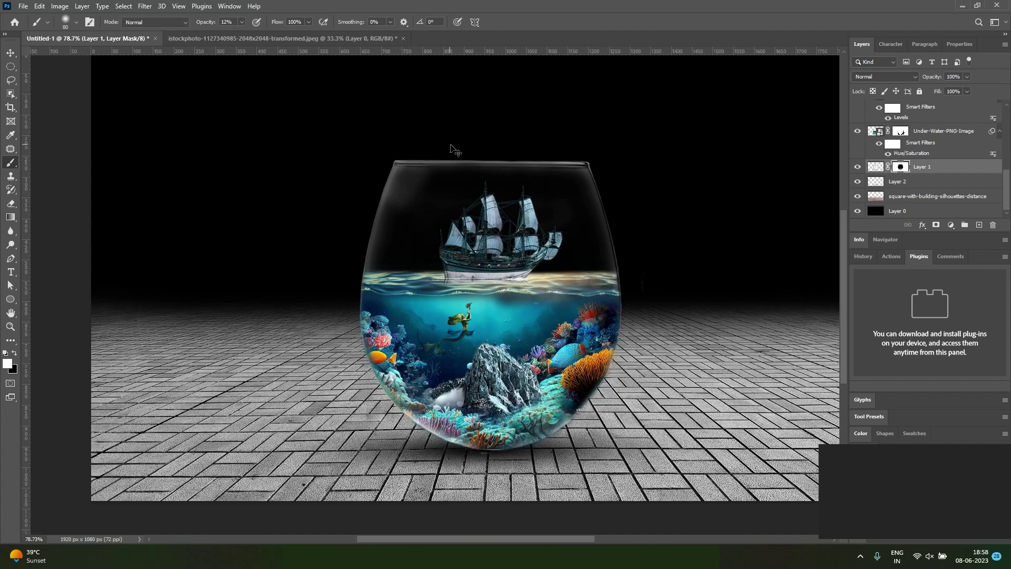
pyautogui.hotkey('ctrl', 'z')
# Step: Paint the glass mask white with the brush at 4% opacity and 49% flow to restore faint reflections in the bowl's upper part
pyautogui.click(310, 24)
pyautogui.moveTo(413, 174)
pyautogui.mouseDown()
pyautogui.moveTo(387, 206)
pyautogui.moveTo(404, 165)
pyautogui.mouseUp()
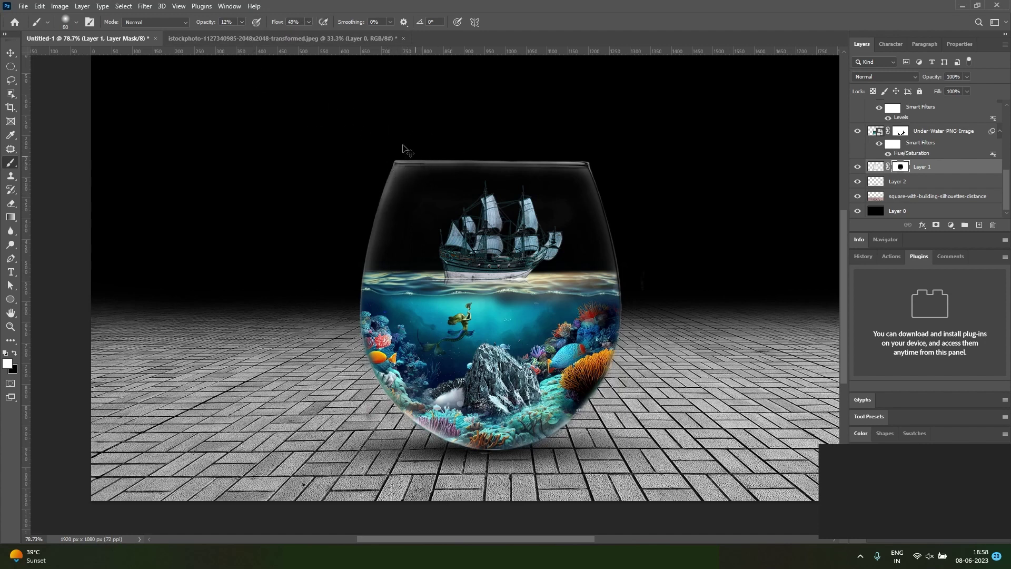
pyautogui.click(242, 22)
pyautogui.moveTo(425, 173); pyautogui.dragTo(467, 171)
pyautogui.click(242, 22)
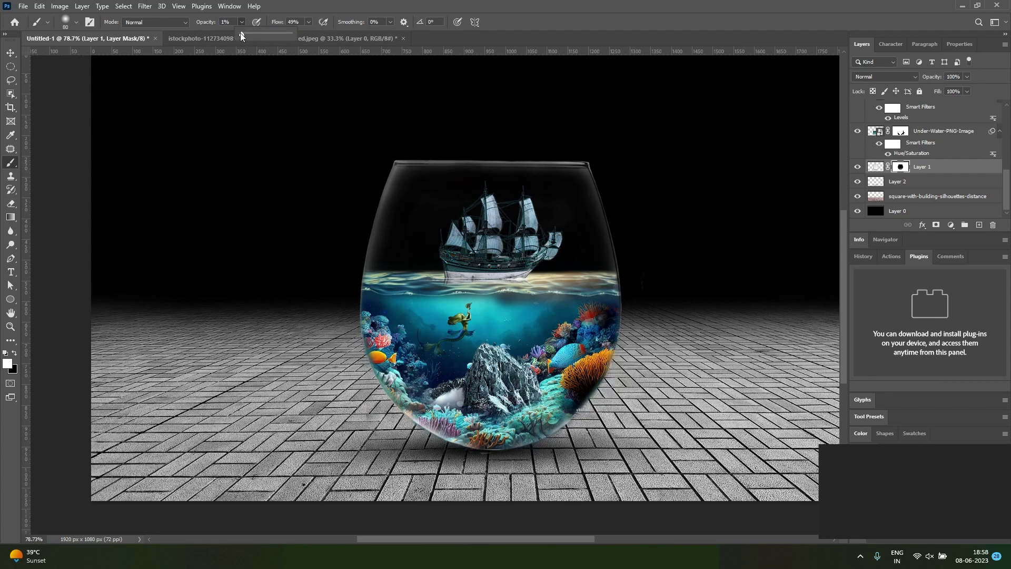
pyautogui.click(393, 151)
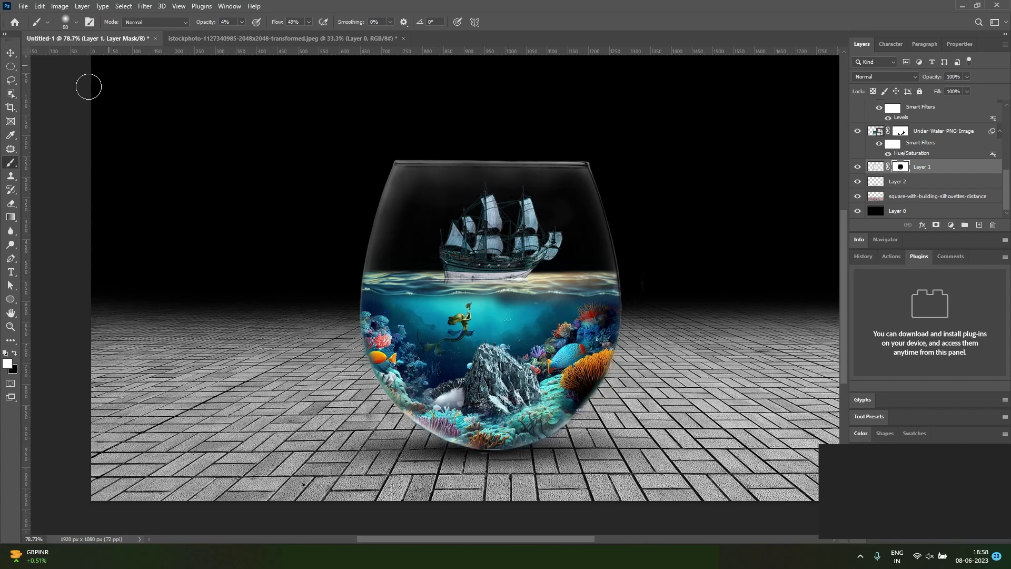
# Step: Duplicate the glass bowl layer with its mask and place the copy at the top of the layer stack
pyautogui.click(14, 354)
pyautogui.press('v')
pyautogui.moveTo(875, 168); pyautogui.dragTo(882, 107)
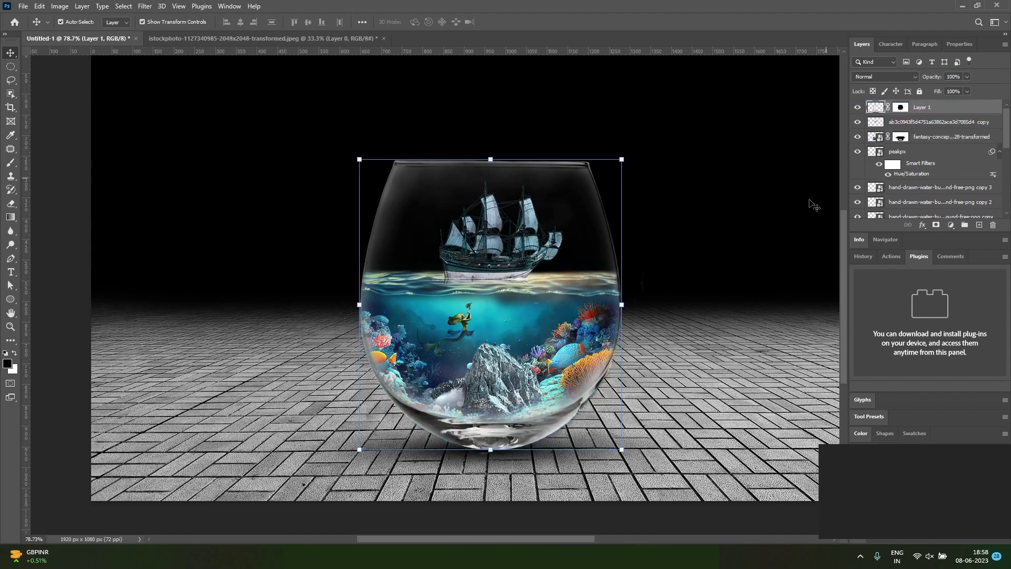
pyautogui.hotkey('ctrl', 'j')
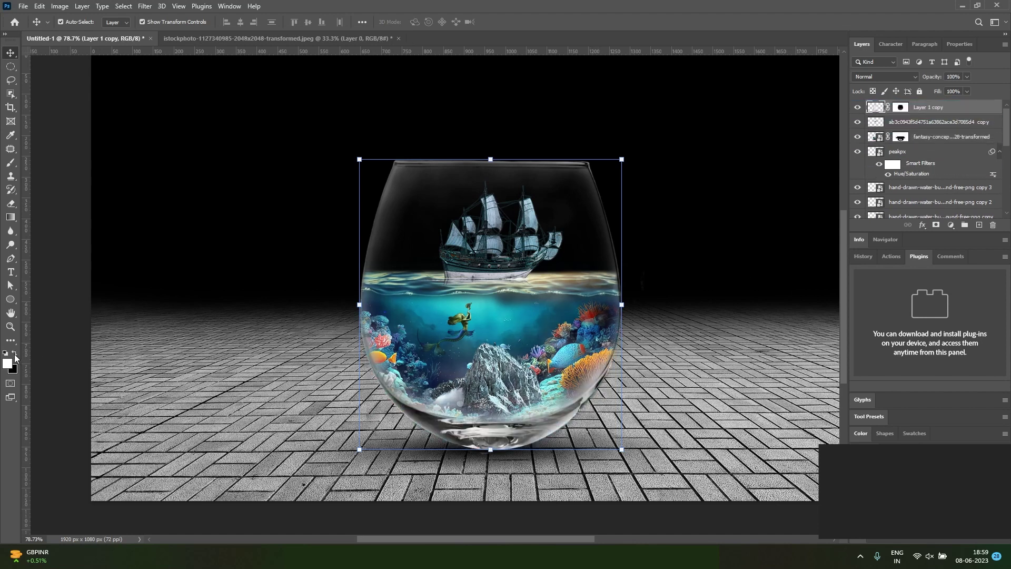
# Step: Paint black at 38% brush opacity on the copied glass layer's mask to tone down the reflection around the ship, leaving no layer selected
pyautogui.click(901, 107)
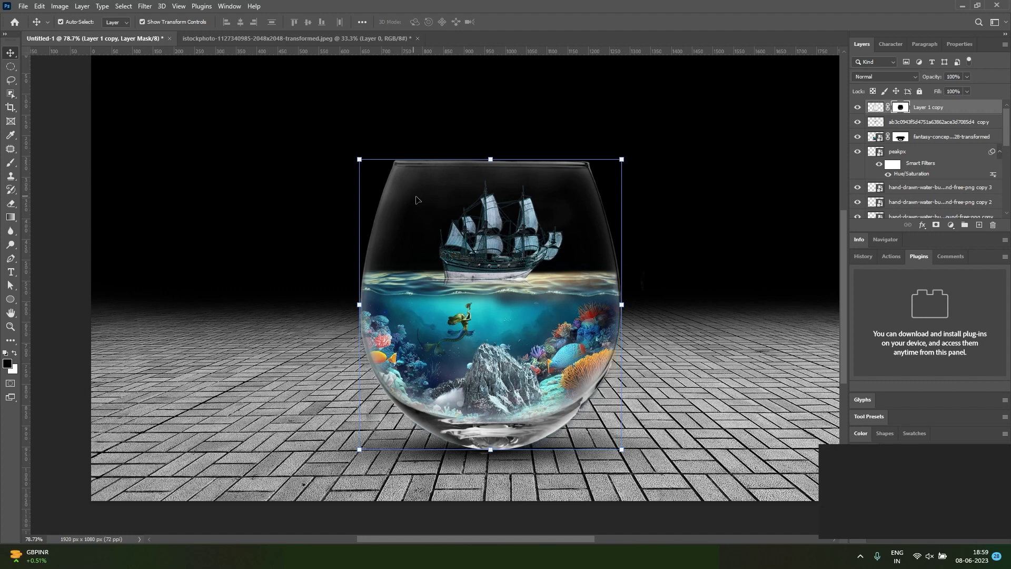
pyautogui.press('b')
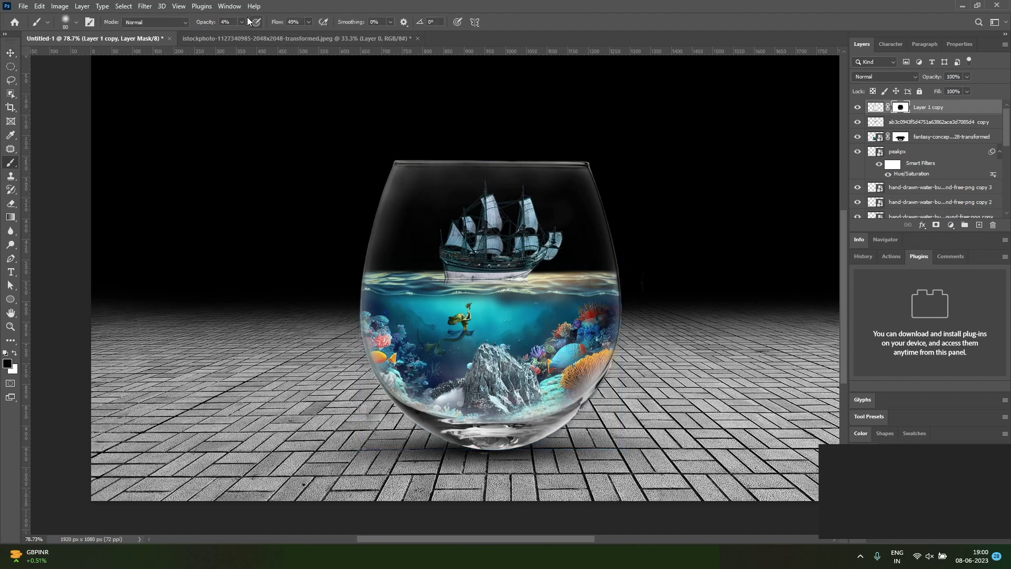
pyautogui.click(420, 183)
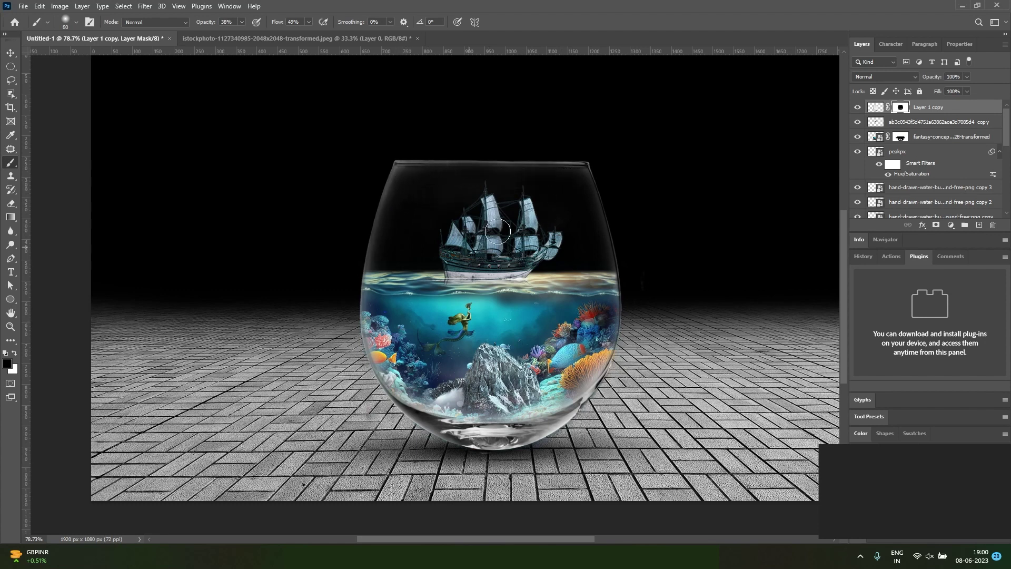
pyautogui.press('v')
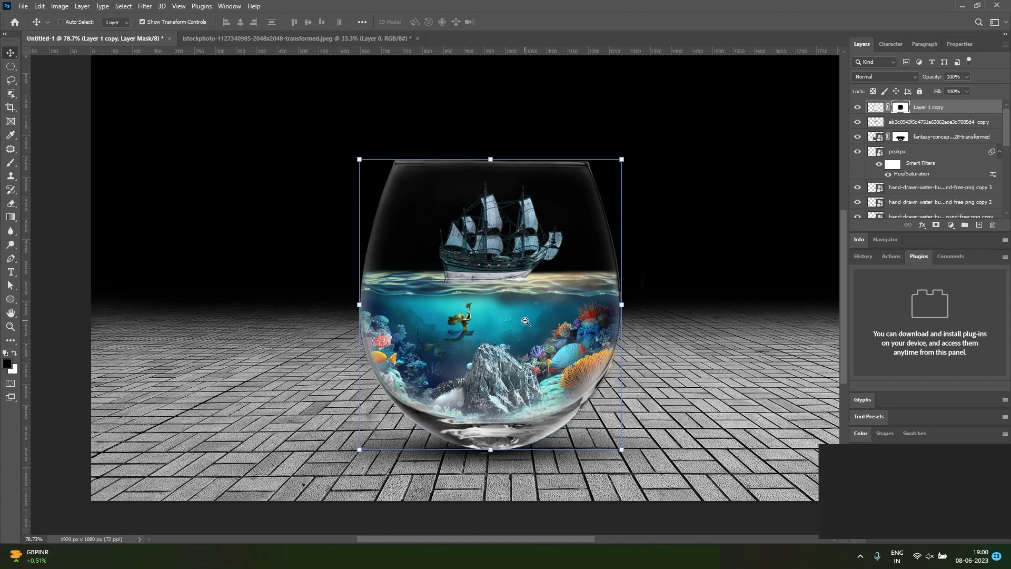
pyautogui.keyDown('ctrl'); pyautogui.keyDown('alt'); pyautogui.click(525, 321); pyautogui.keyUp('alt'); pyautogui.keyUp('ctrl')
pyautogui.click(525, 484)
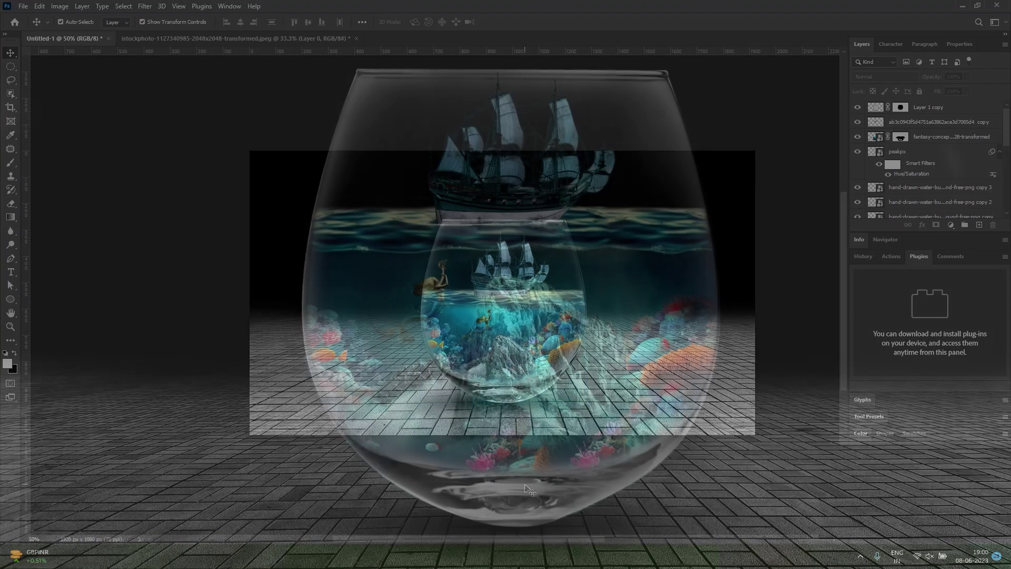